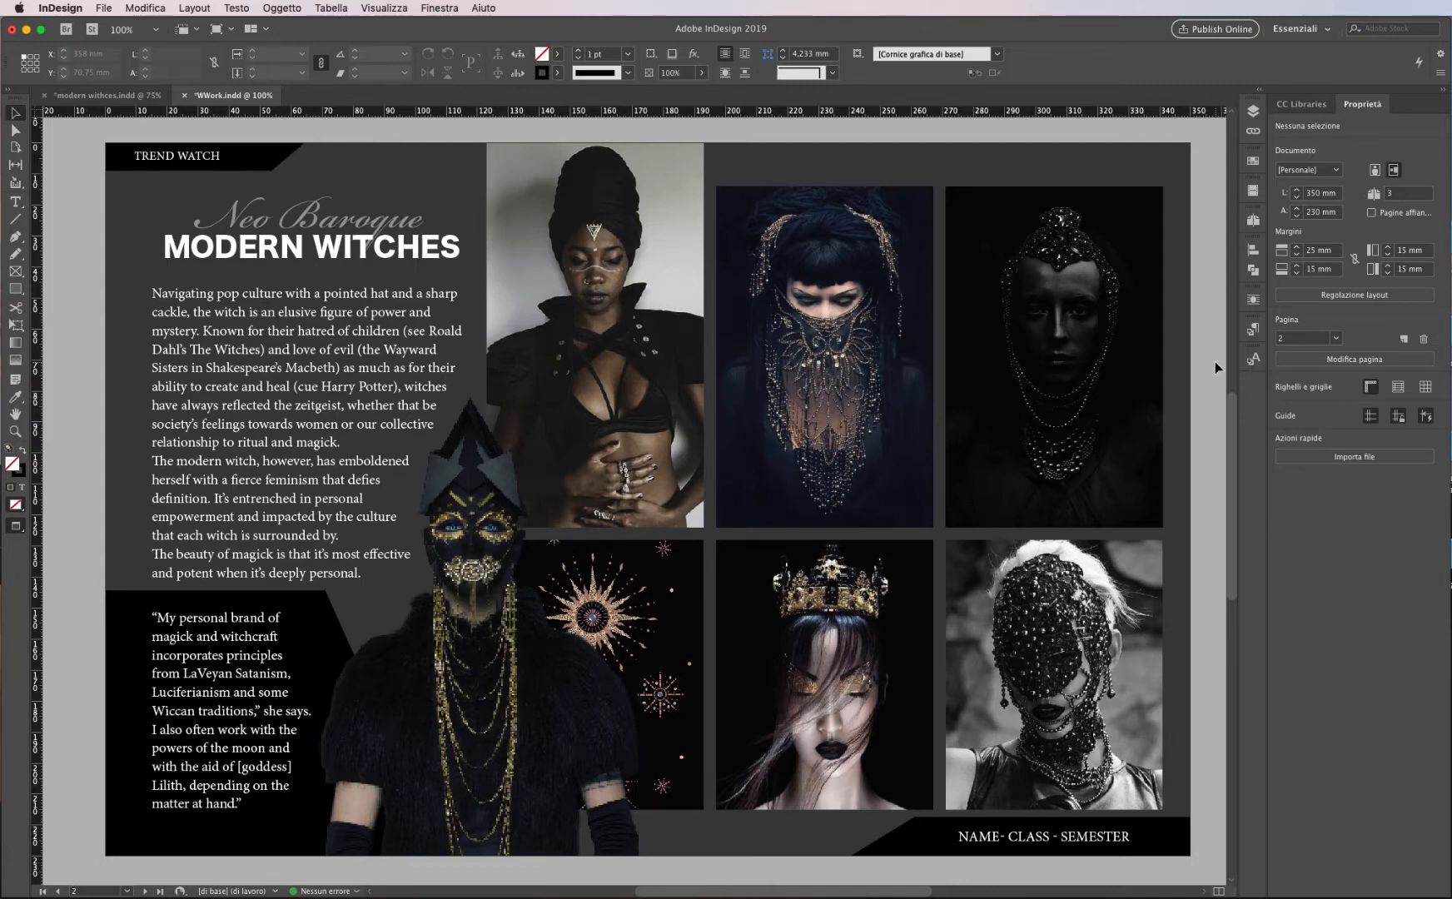
Step: Delete the blank page 3 from the document
{"action": "left_click", "coordinate": [1254, 220]}
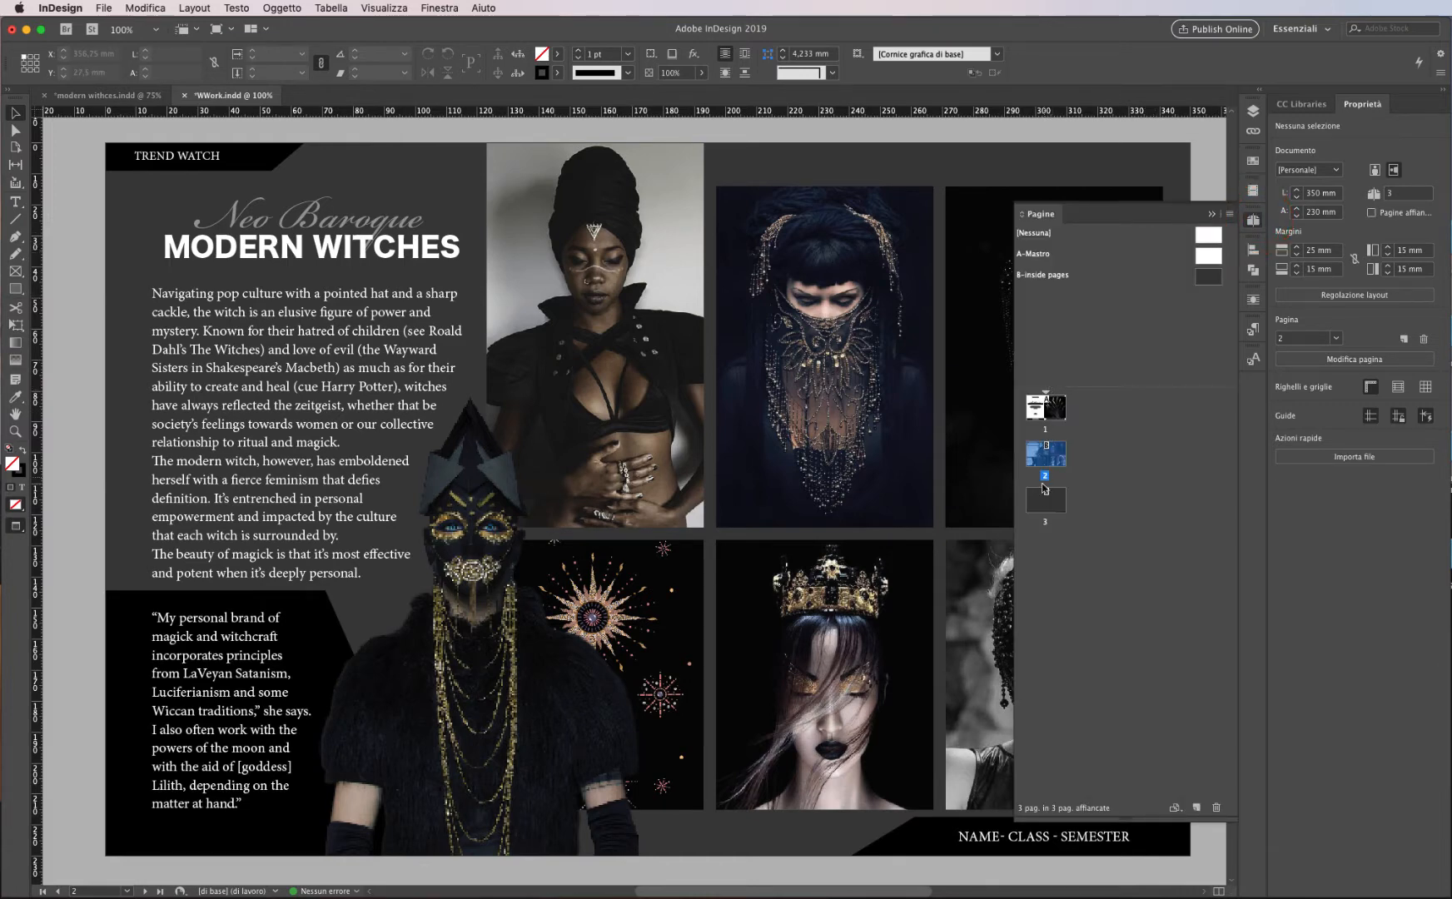
{"action": "double_click", "coordinate": [1047, 502]}
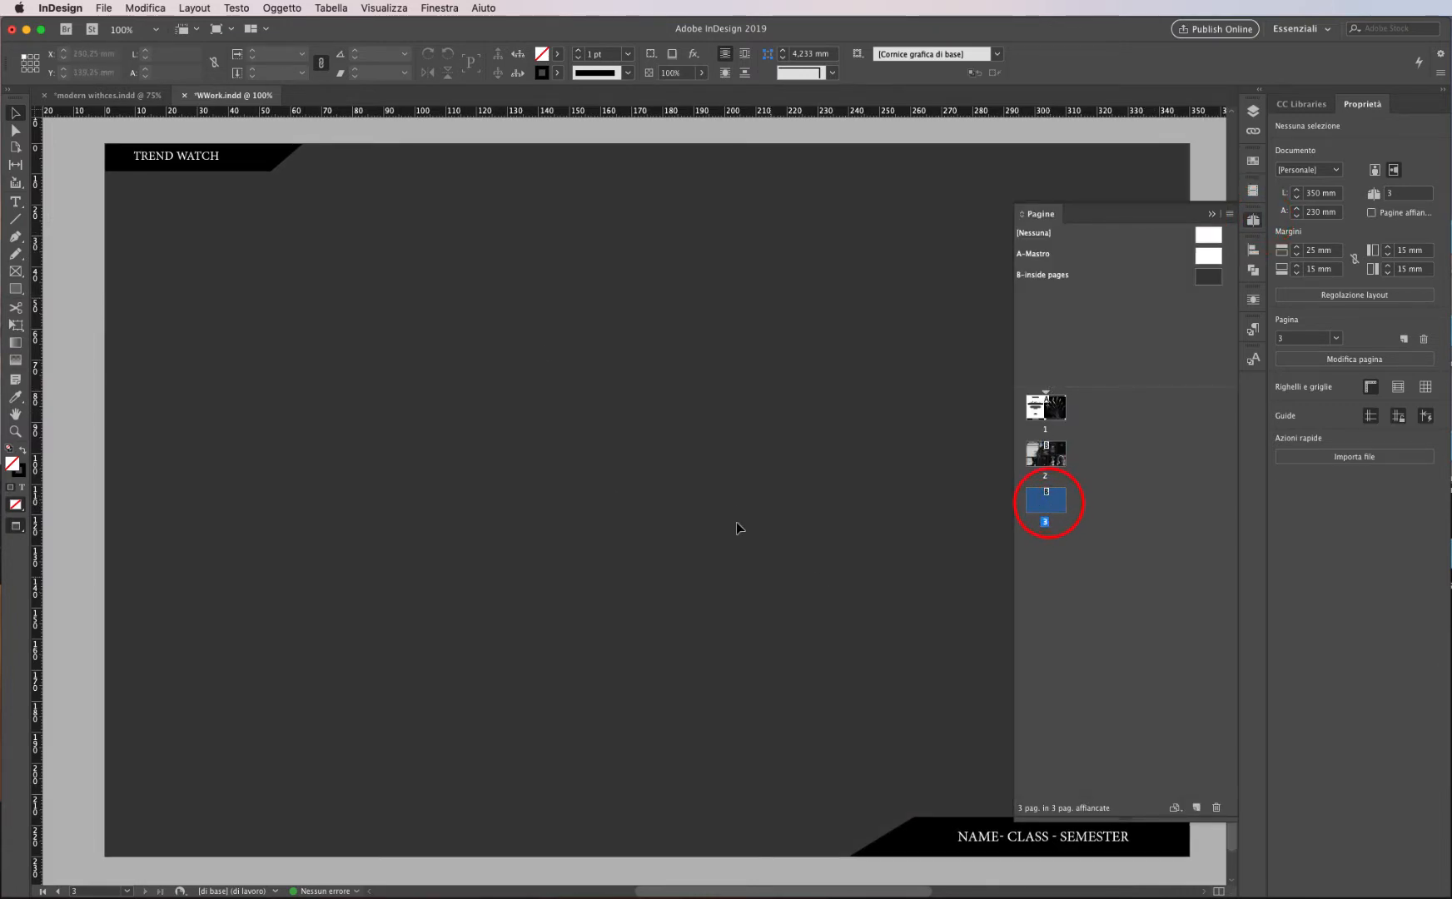
{"action": "left_click", "coordinate": [1061, 456]}
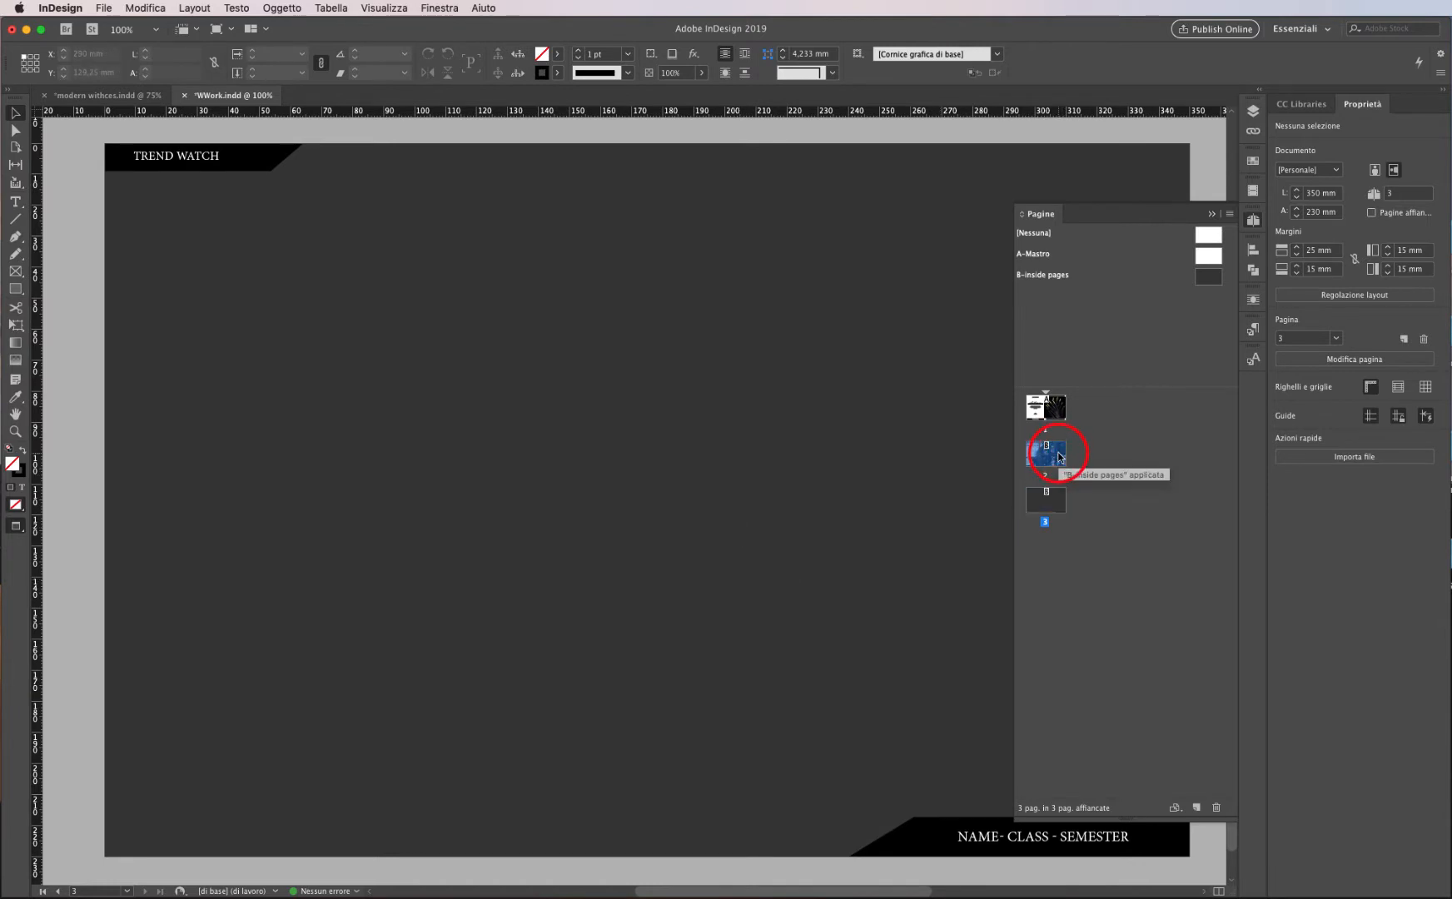
{"action": "scroll", "coordinate": [921, 423], "scroll_direction": "up", "scroll_amount": 5}
{"action": "scroll", "coordinate": [921, 427], "scroll_direction": "up", "scroll_amount": 5}
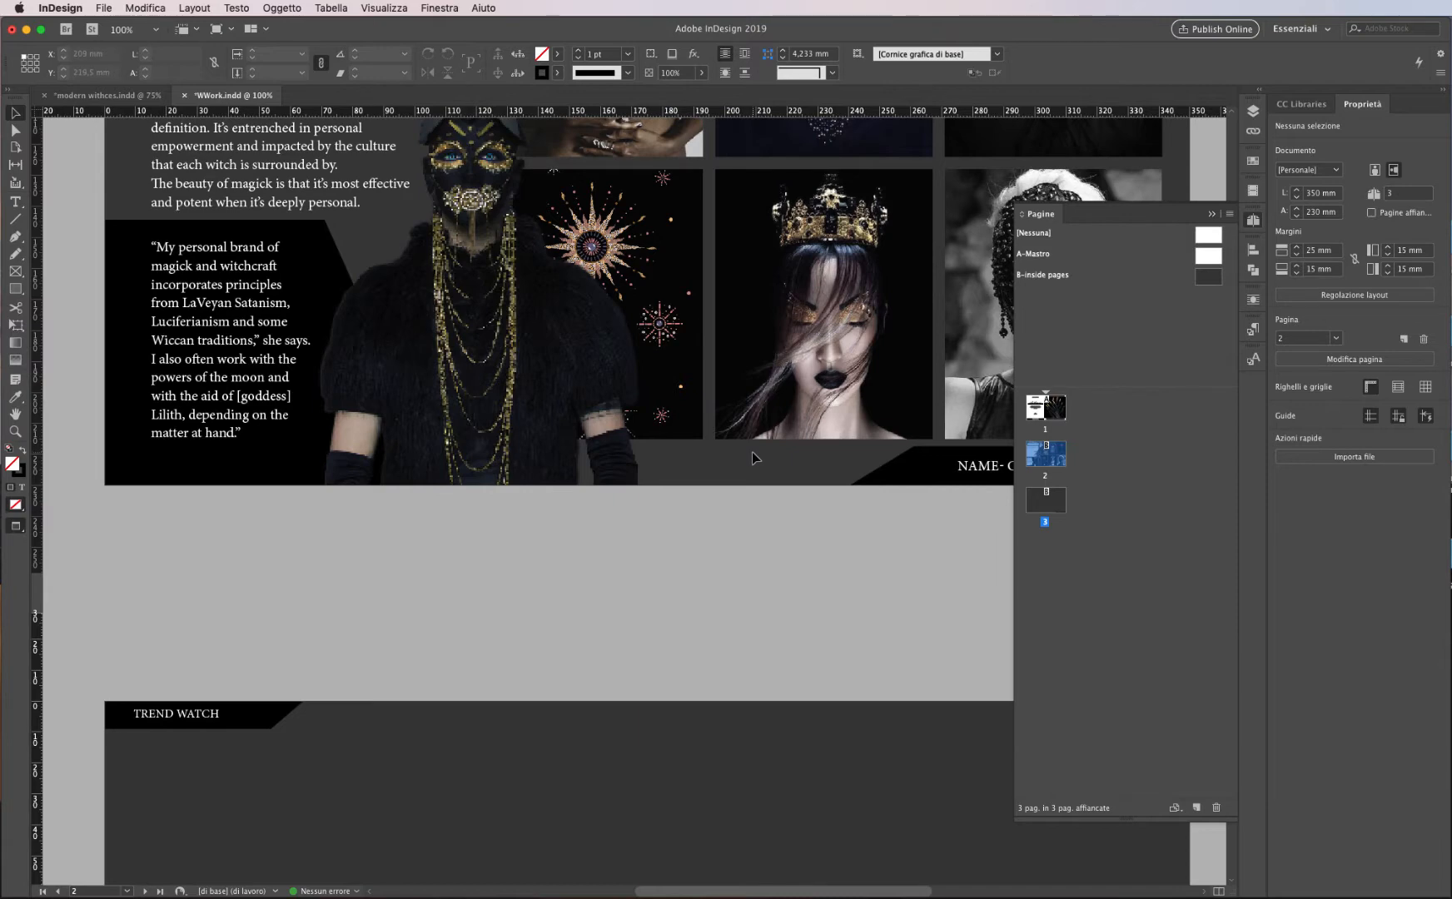
{"action": "scroll", "coordinate": [752, 451], "scroll_direction": "down", "scroll_amount": 8}
{"action": "scroll", "coordinate": [752, 452], "scroll_direction": "down", "scroll_amount": 7}
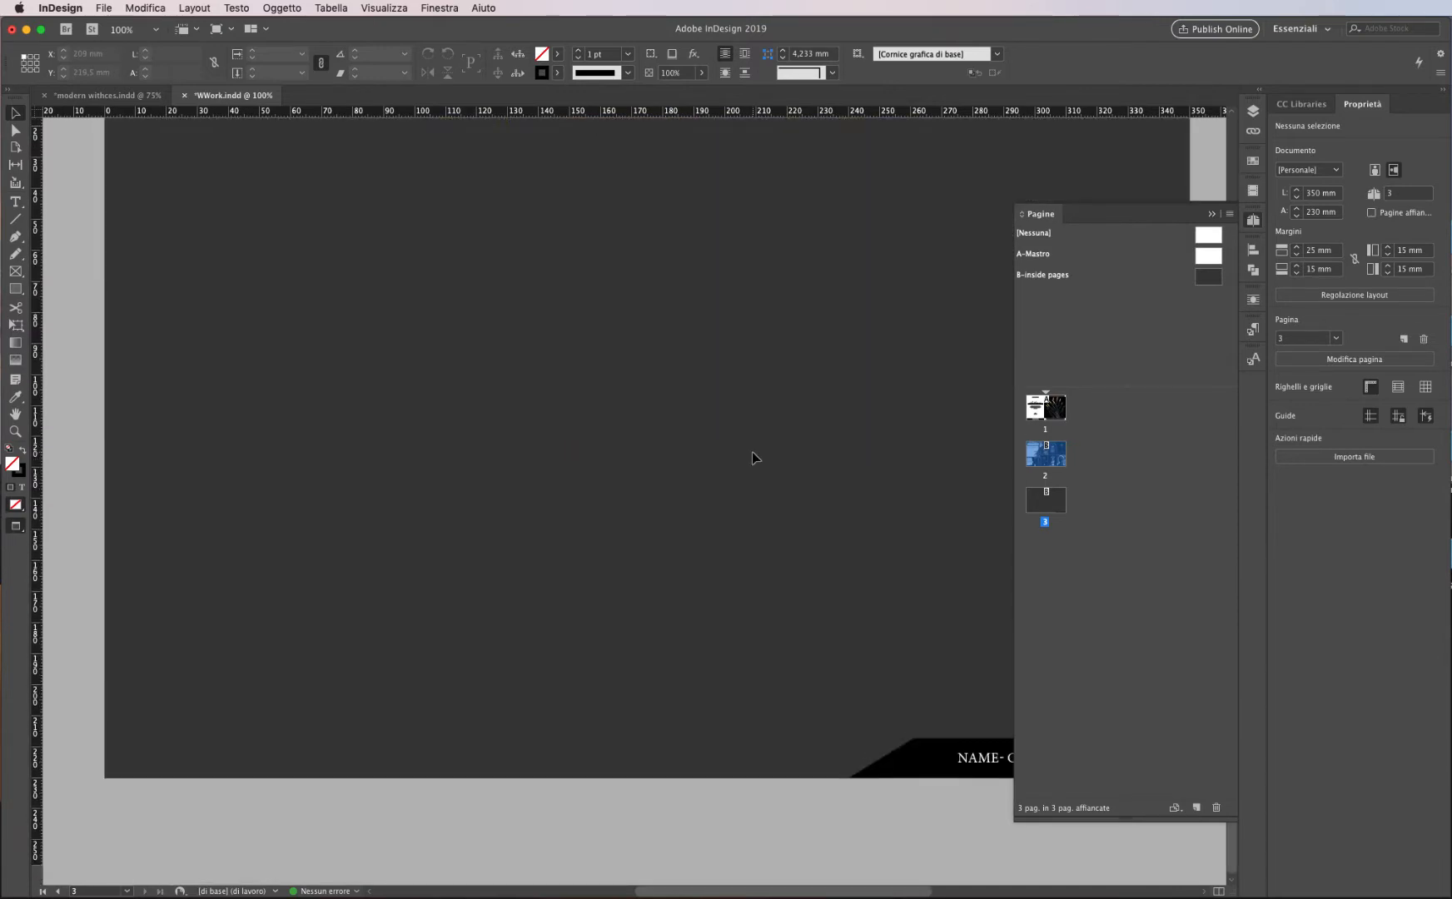
{"action": "scroll", "coordinate": [752, 452], "scroll_direction": "up", "scroll_amount": 4}
{"action": "left_click", "coordinate": [1051, 501]}
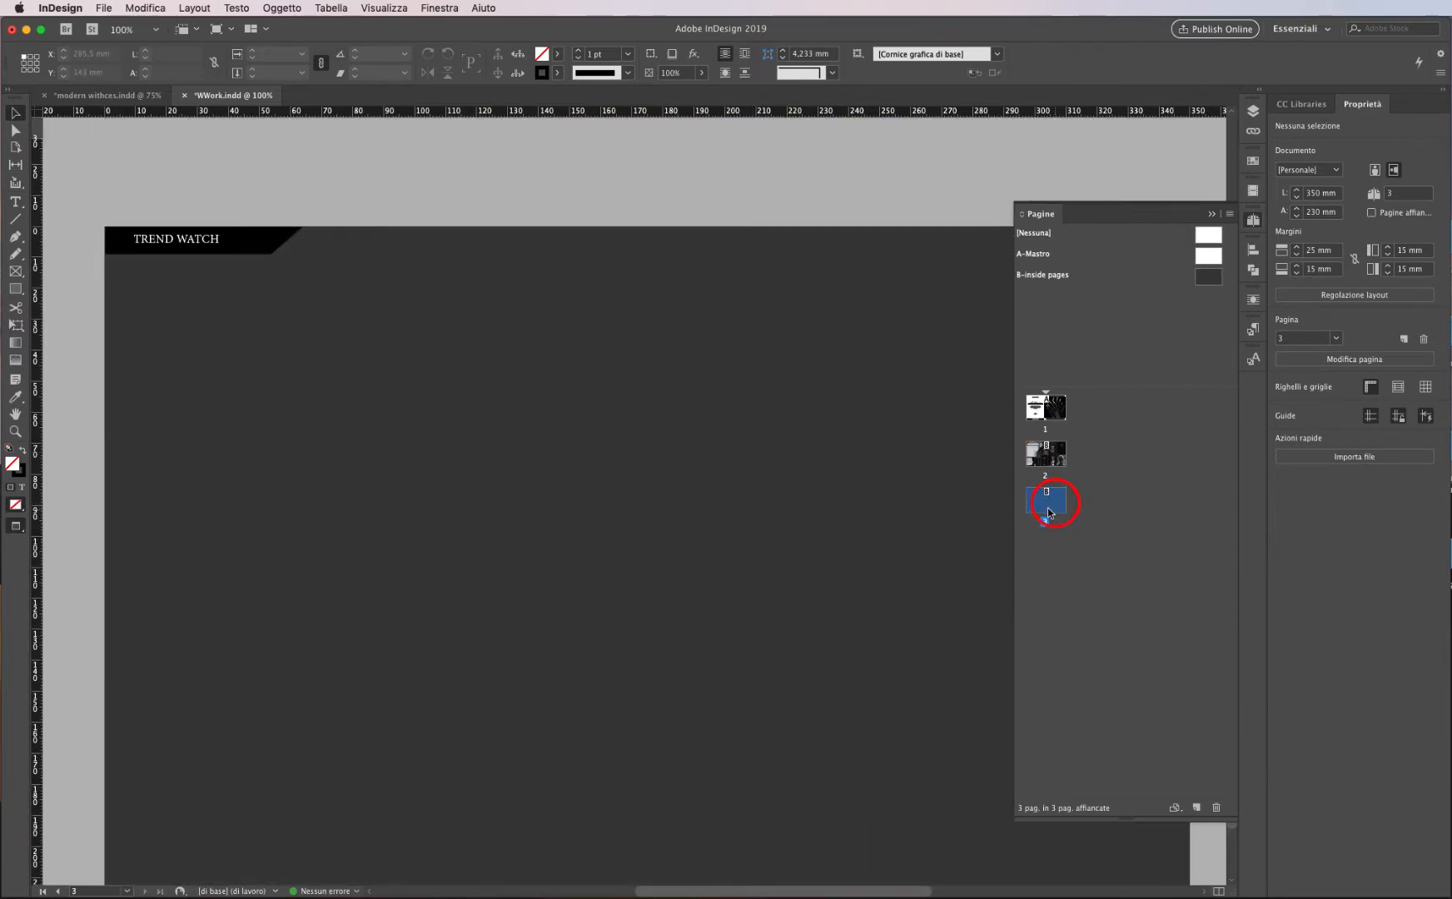
{"action": "left_click", "coordinate": [1216, 808]}
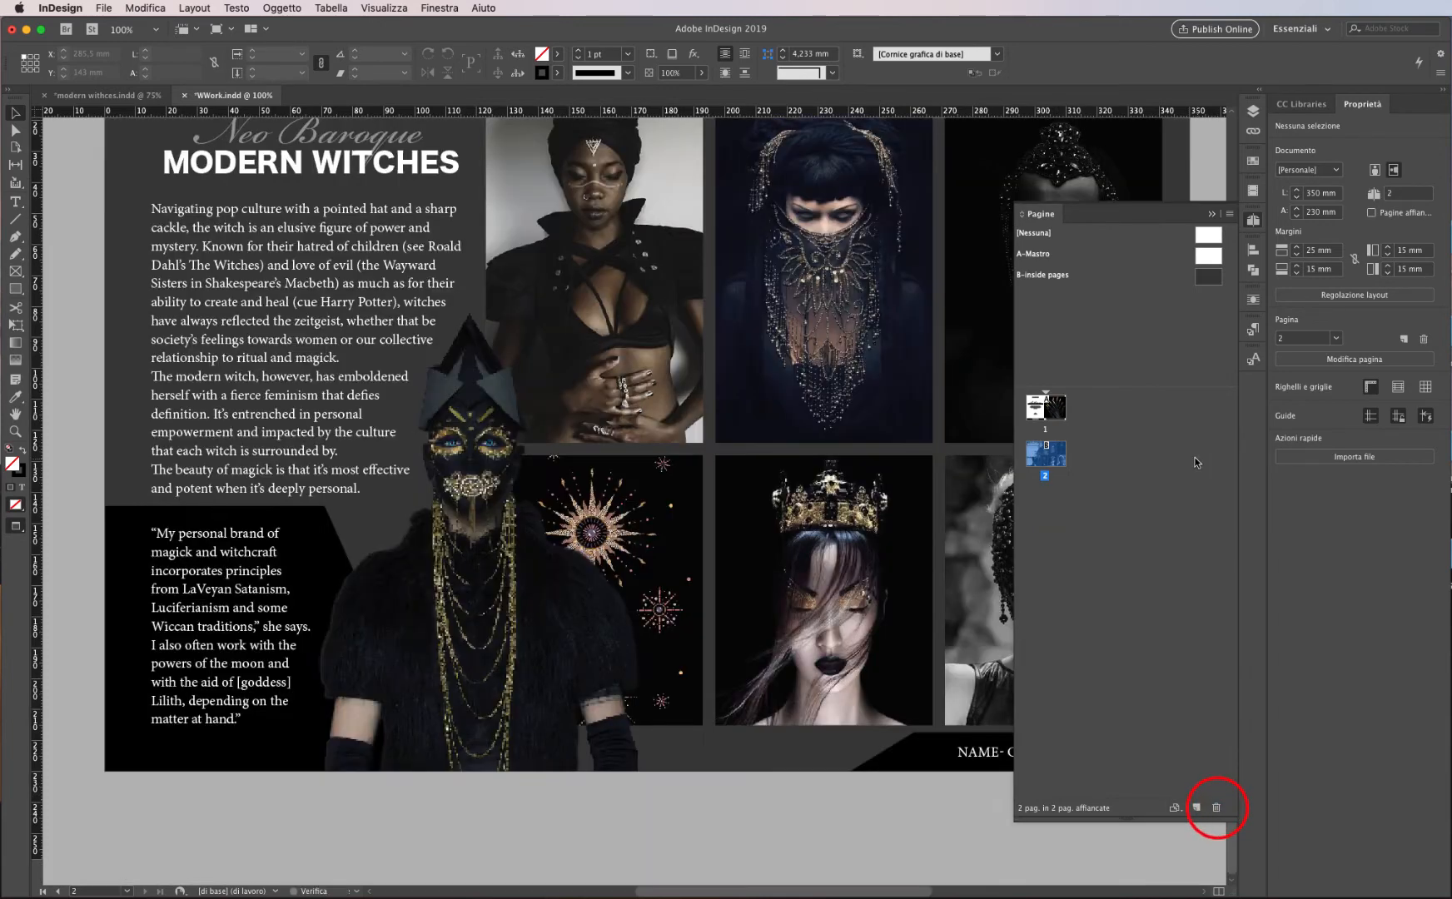
Step: Duplicate the MODERN WITCHES page as a new page 3
{"action": "left_click", "coordinate": [1229, 216]}
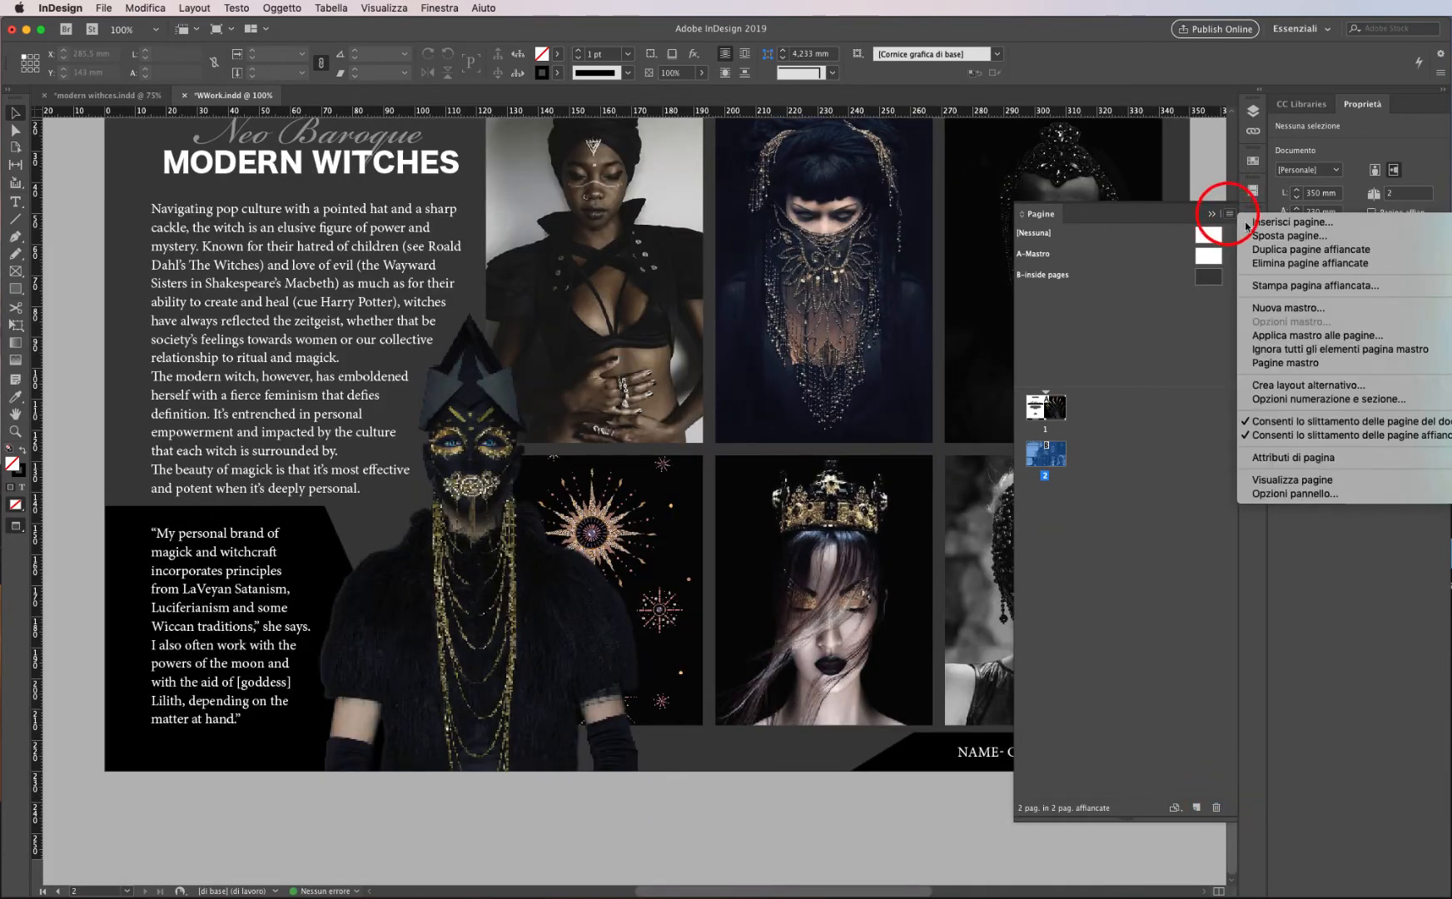
{"action": "left_click", "coordinate": [1272, 254]}
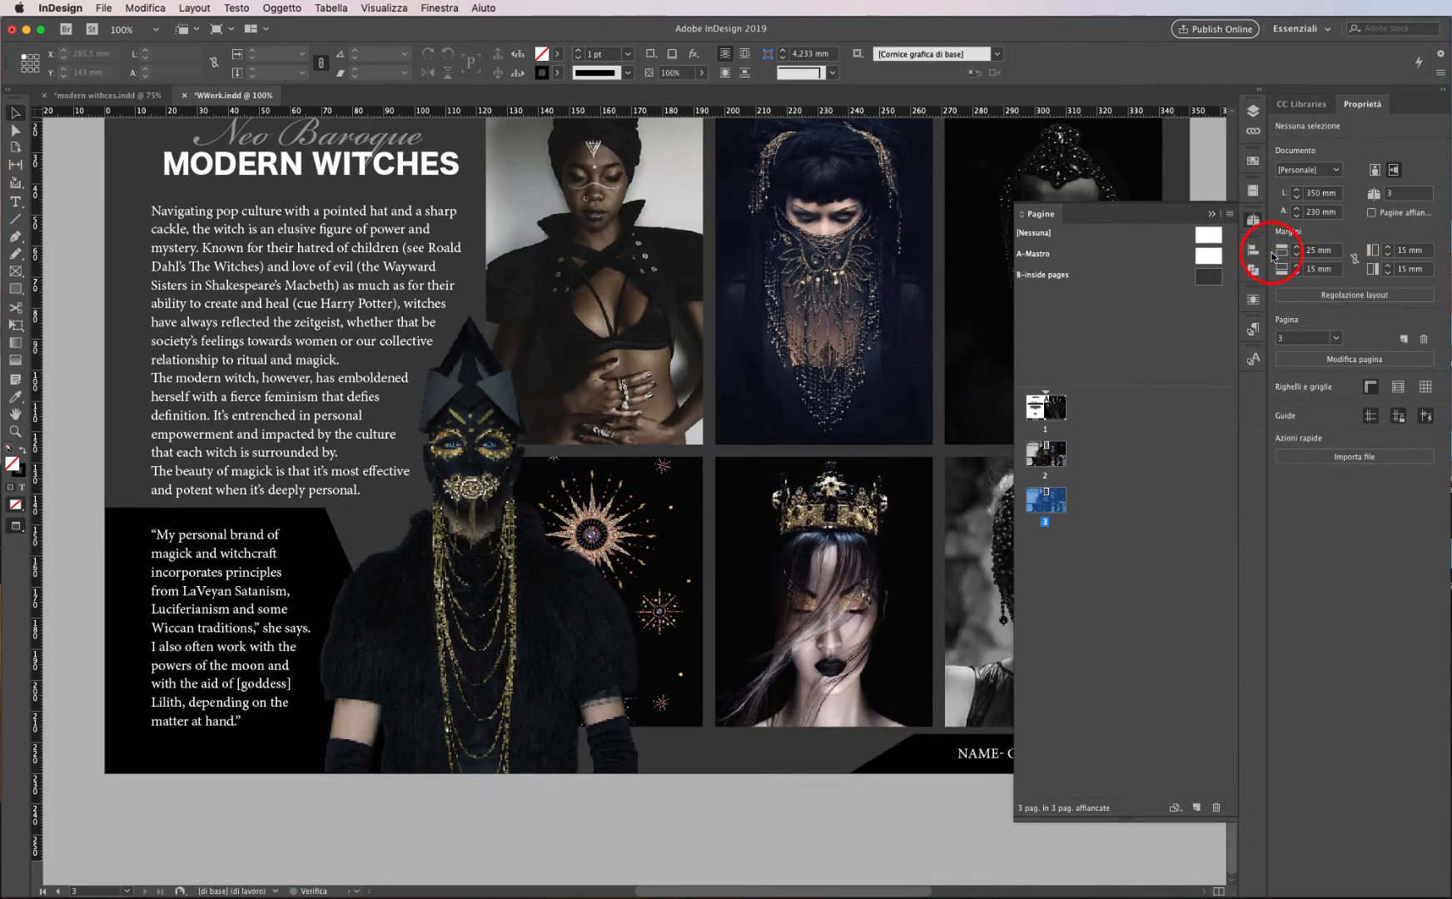
{"action": "key", "text": "super+minus"}
{"action": "key", "text": "super+minus"}
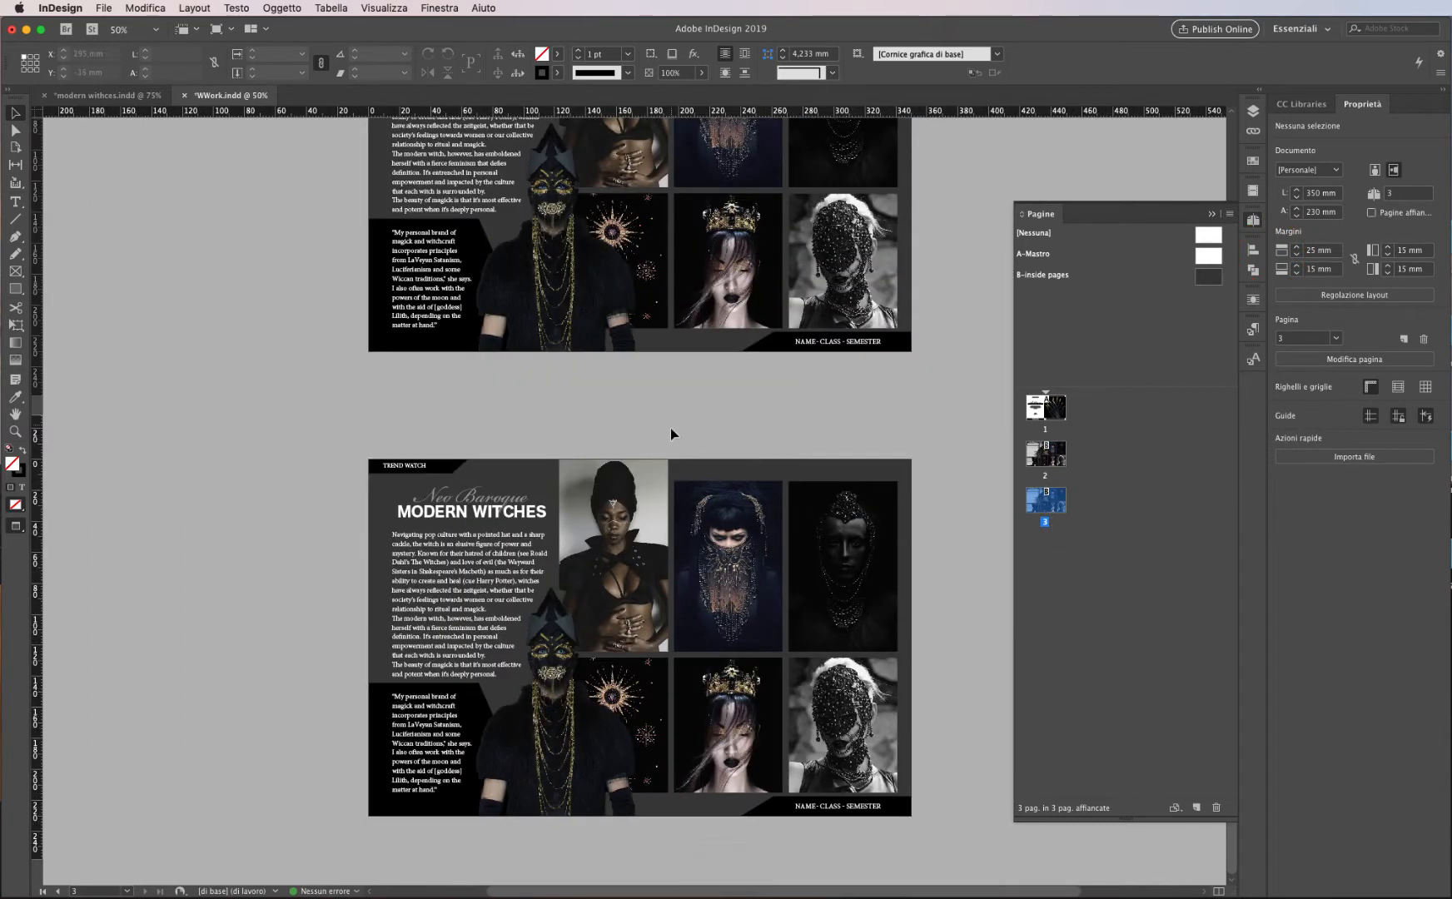
Step: Show frames and guides, and move page 3's text frame on the pasteboard closer to the page edge
{"action": "key", "text": "w"}
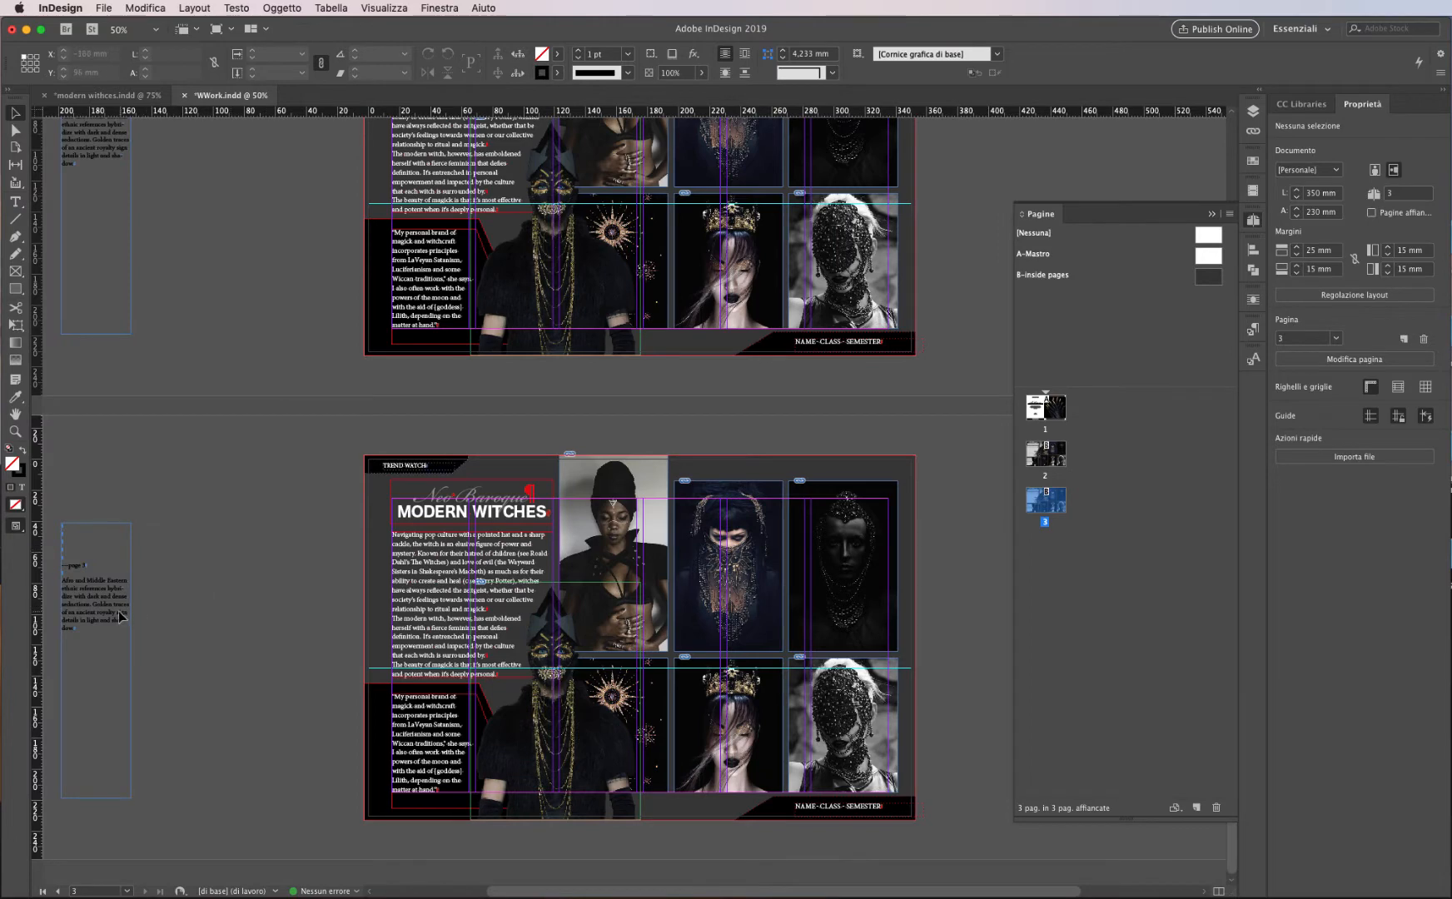
{"action": "left_click_drag", "start_coordinate": [87, 597], "coordinate": [301, 587]}
{"action": "left_click", "coordinate": [320, 634]}
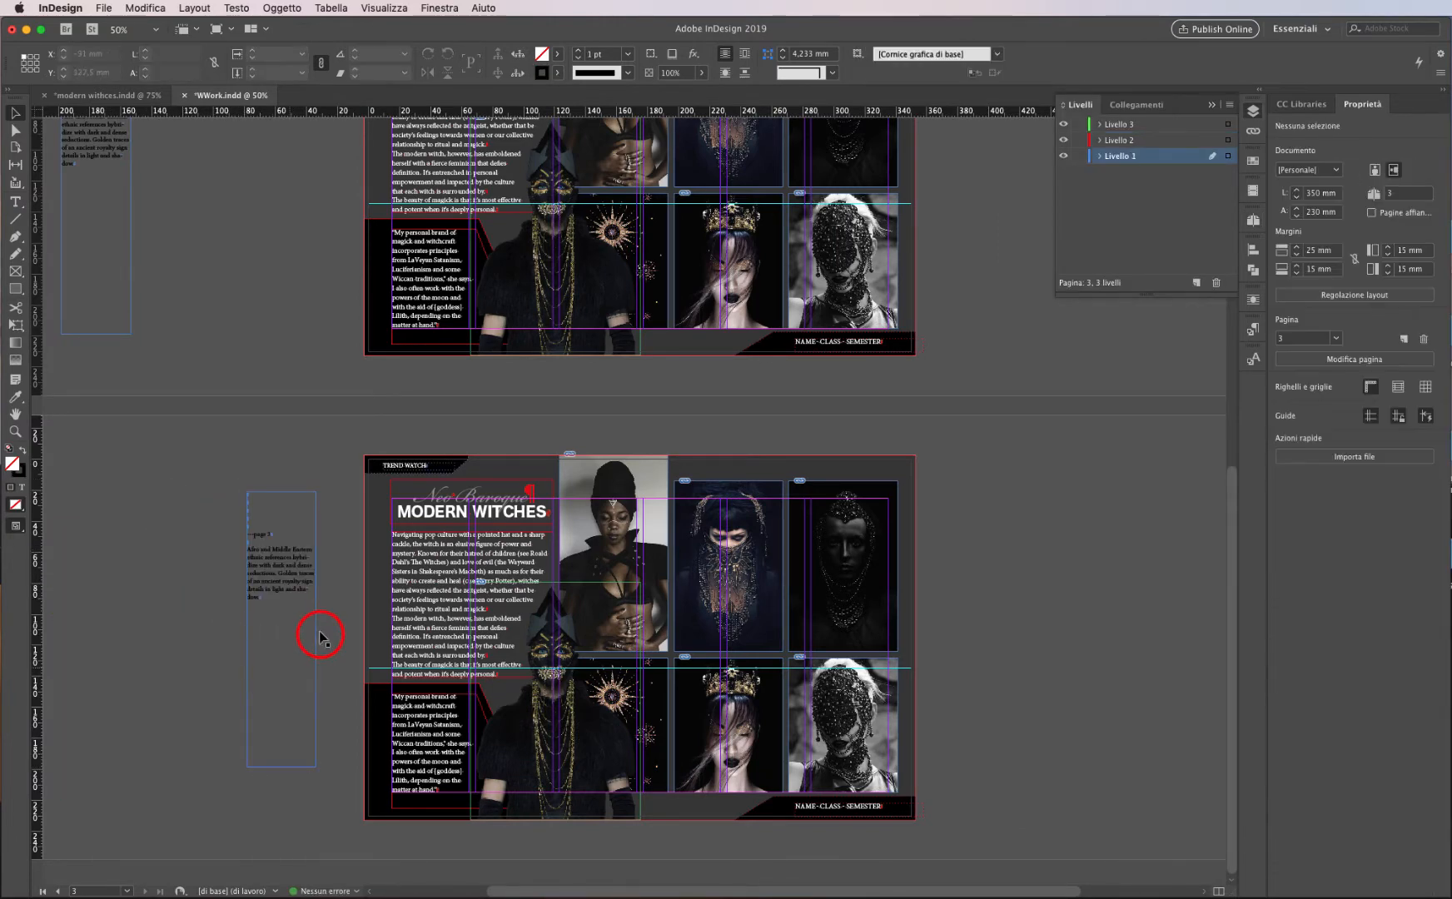
Step: Delete all the body text beneath the MODERN WITCHES title on page 3
{"action": "key", "text": "super+space"}
{"action": "left_click", "coordinate": [327, 601], "text": "super"}
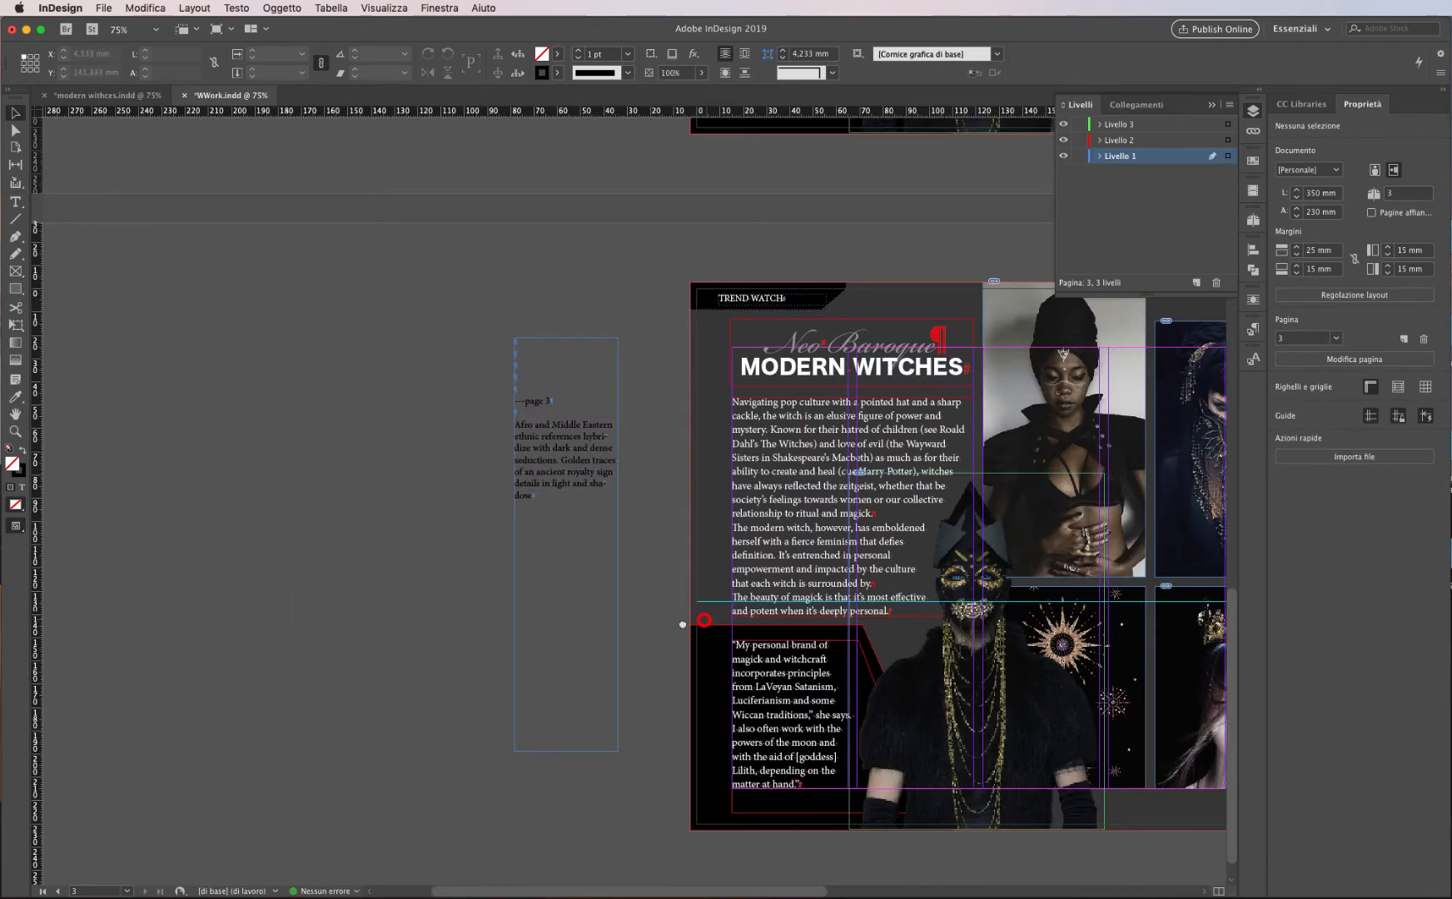
{"action": "left_click_drag", "start_coordinate": [704, 620], "coordinate": [564, 604]}
{"action": "double_click", "coordinate": [673, 554]}
{"action": "key", "text": "super+a"}
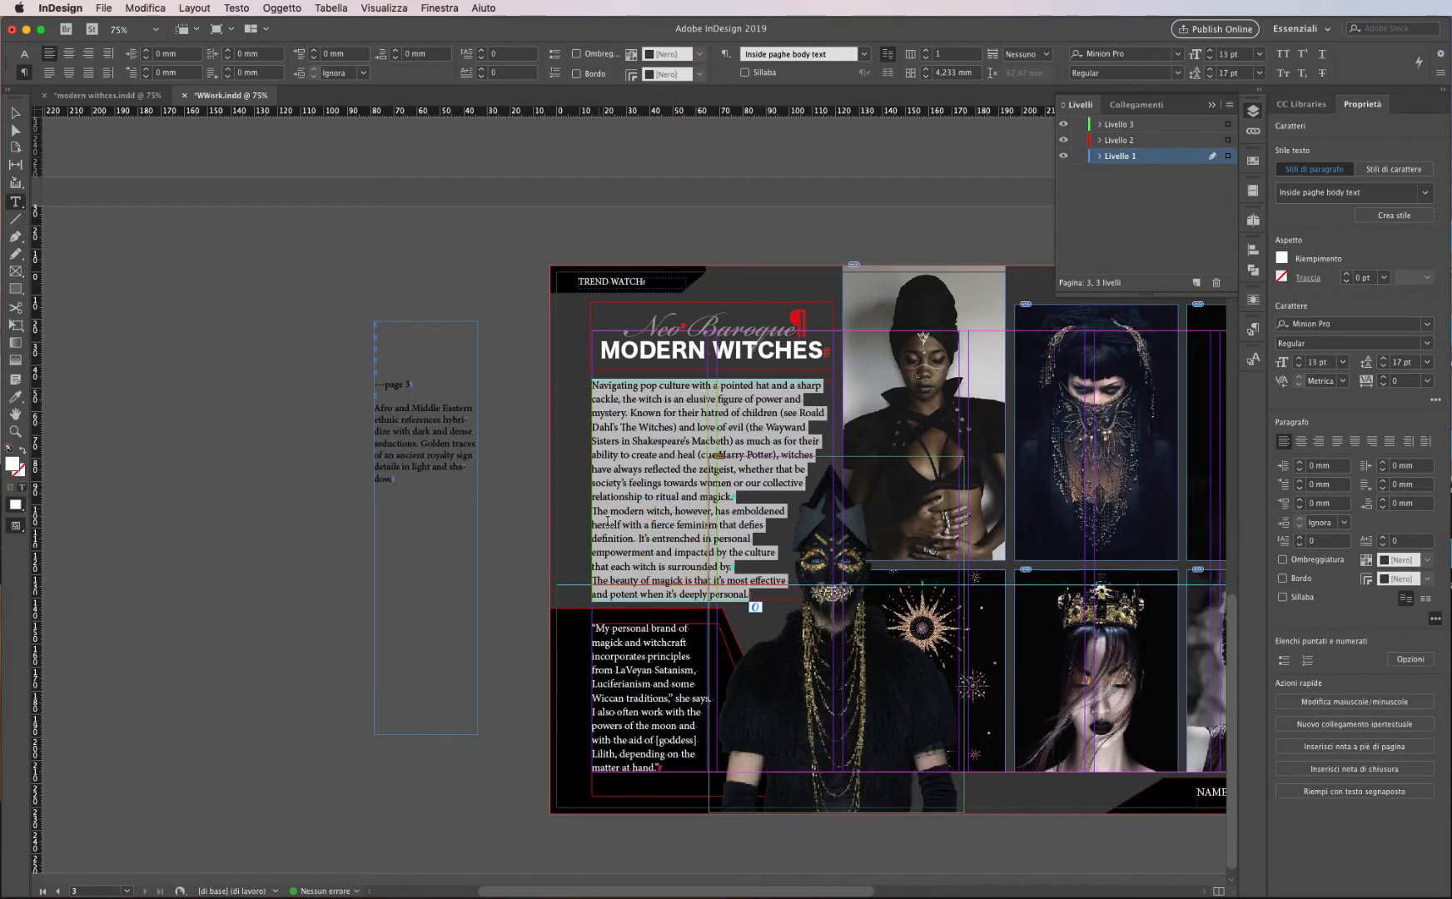
{"action": "key", "text": "BackSpace"}
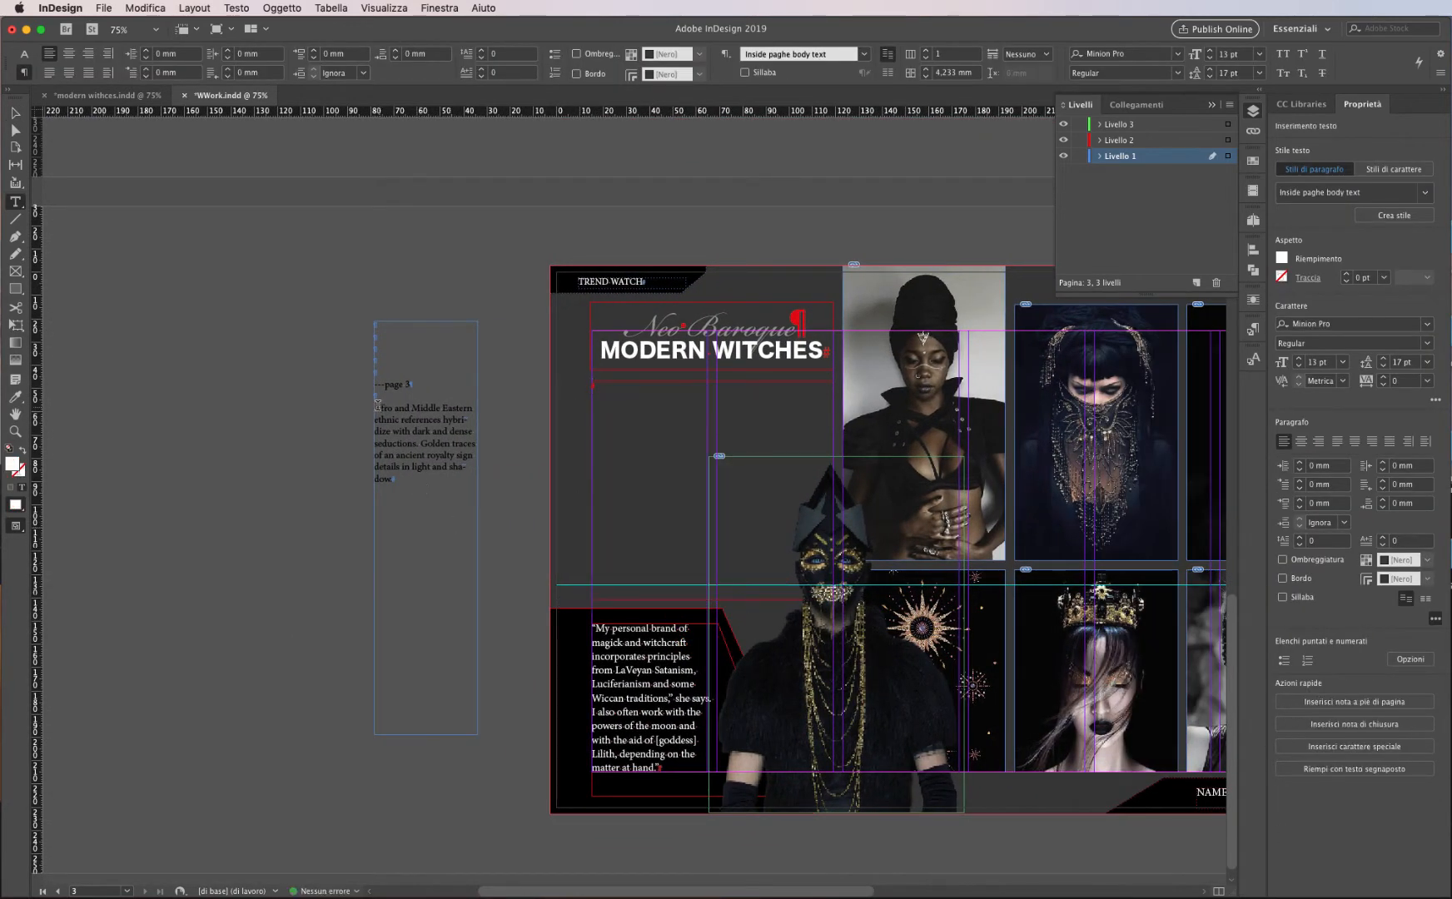
Step: Remove the page label and blank lines above the pasteboard paragraph, and give the paragraph the "Inside paghe body text" style
{"action": "left_click_drag", "start_coordinate": [377, 406], "coordinate": [361, 311]}
{"action": "key", "text": "BackSpace"}
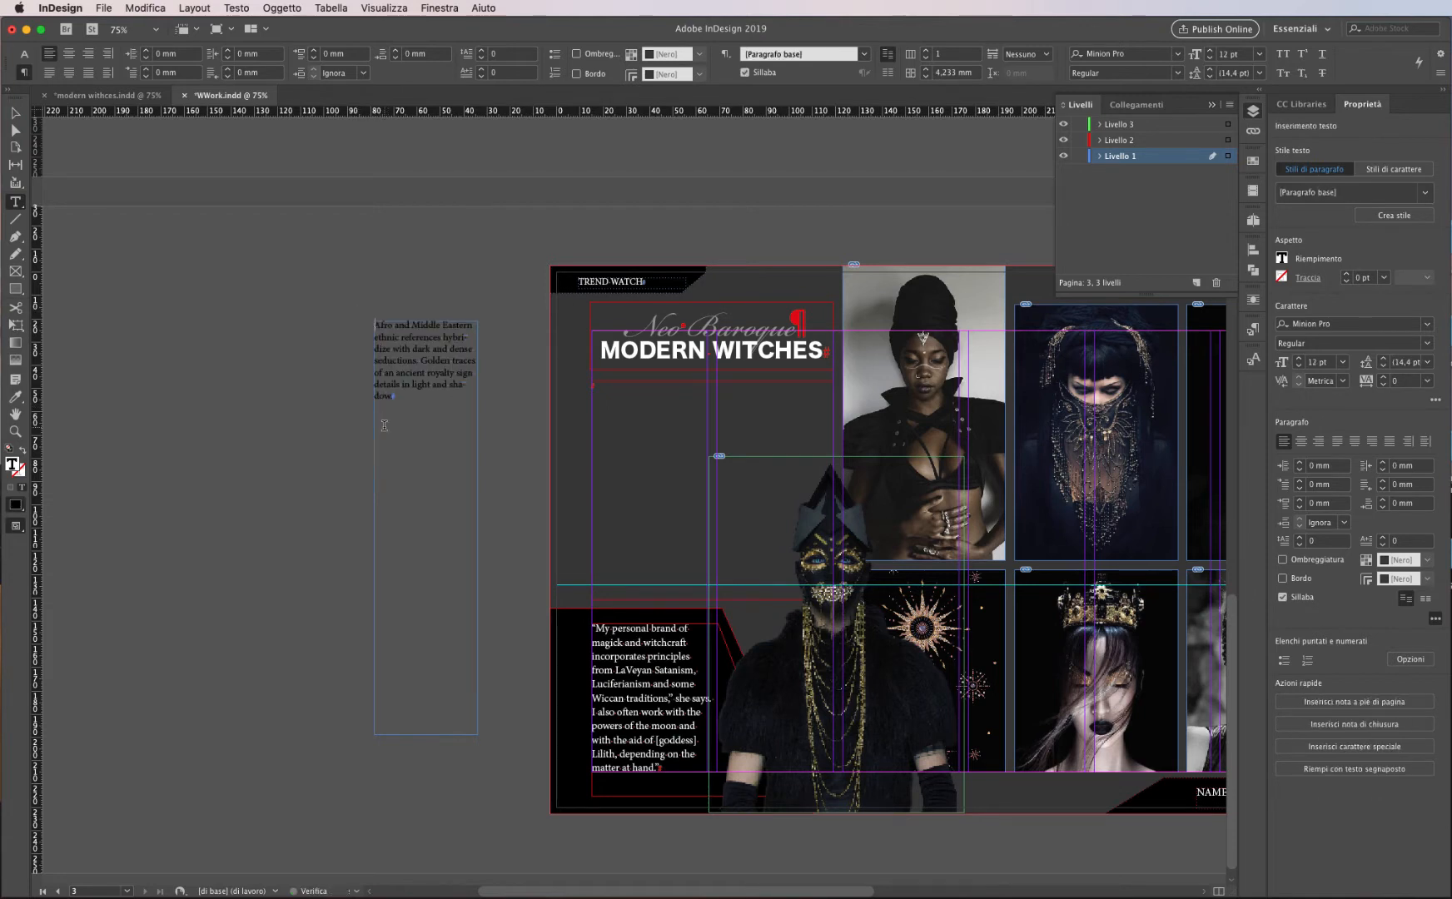
{"action": "triple_click", "coordinate": [403, 397]}
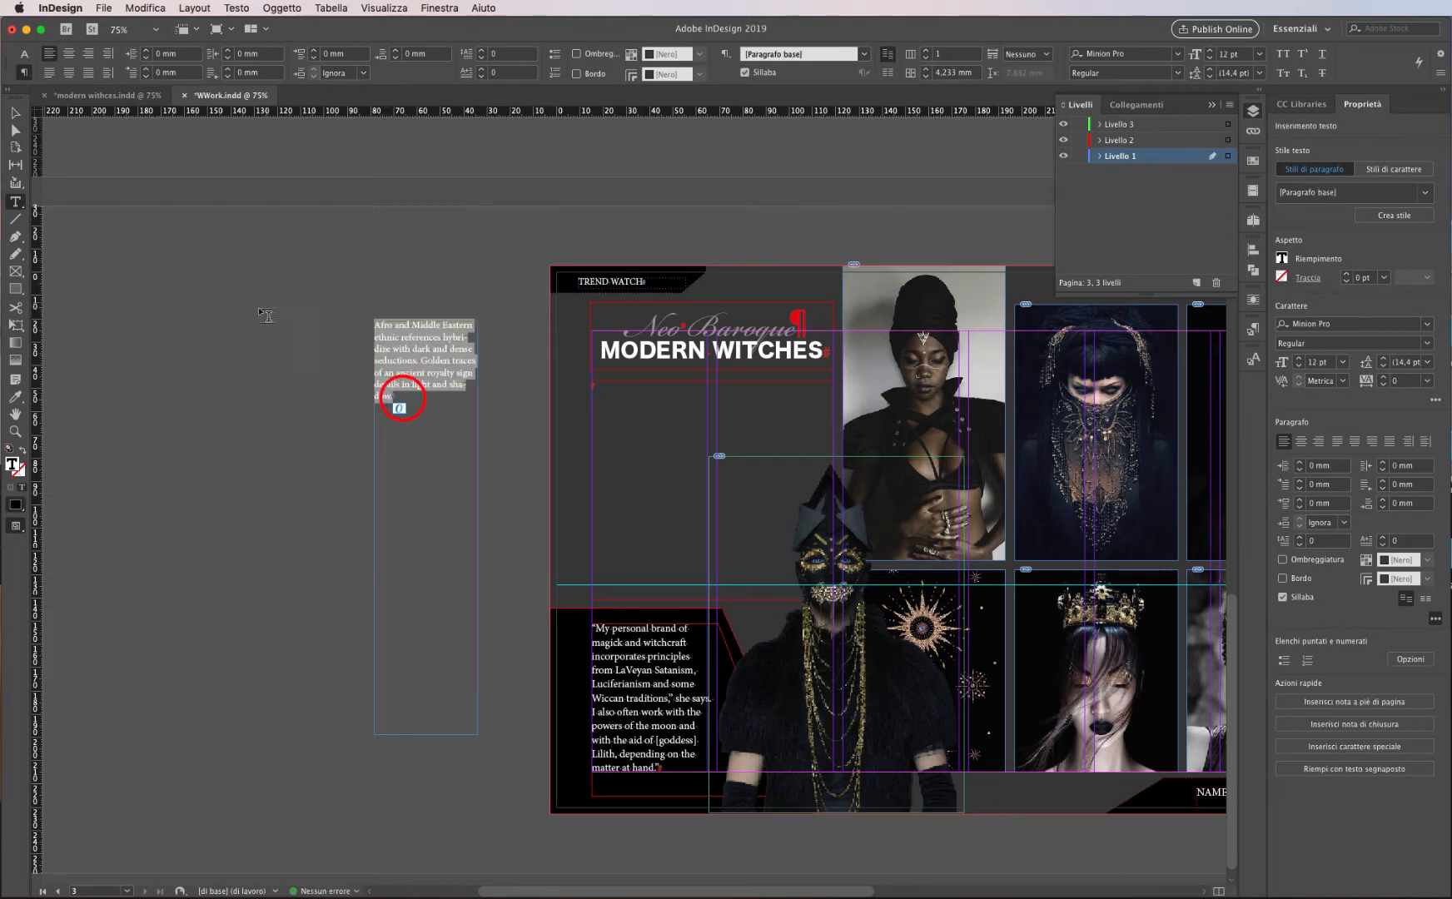
{"action": "left_click", "coordinate": [864, 53]}
{"action": "left_click", "coordinate": [849, 100]}
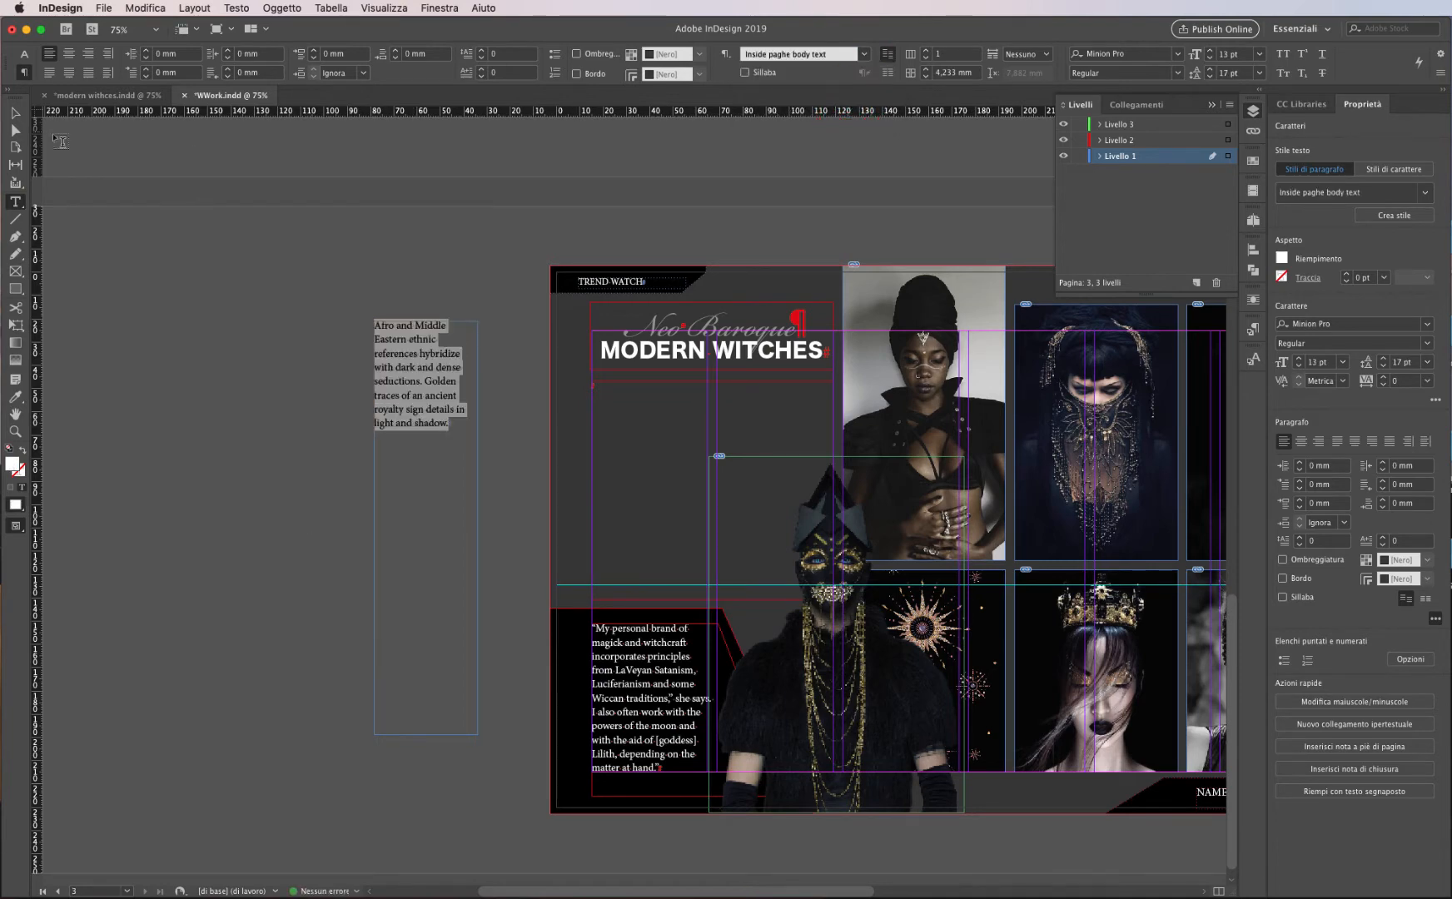
Step: Delete the quote text frame on page 3 and move the black angled shape behind it onto the pasteboard
{"action": "left_click", "coordinate": [15, 113]}
{"action": "left_click", "coordinate": [621, 656]}
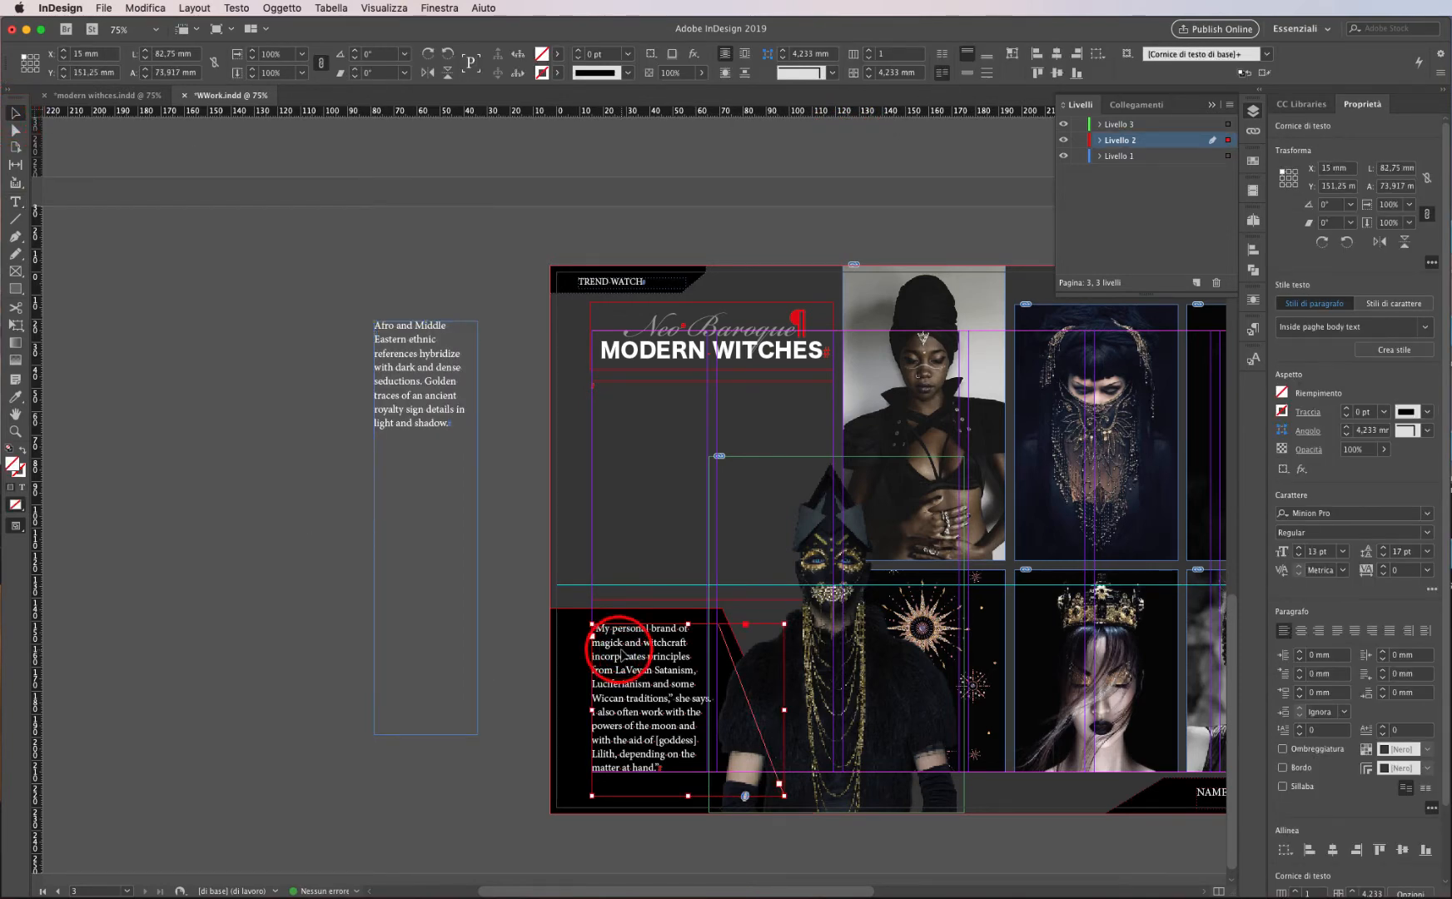
{"action": "key", "text": "Delete"}
{"action": "left_click", "coordinate": [622, 671]}
{"action": "left_click_drag", "start_coordinate": [649, 709], "coordinate": [163, 573]}
Step: Replace the cut-out figure on page 3 with the British Hair Awards 2016 PSD, showing import options and keeping Livello 0 visible
{"action": "left_click", "coordinate": [784, 623]}
{"action": "scroll", "coordinate": [774, 641], "scroll_direction": "right", "scroll_amount": 5}
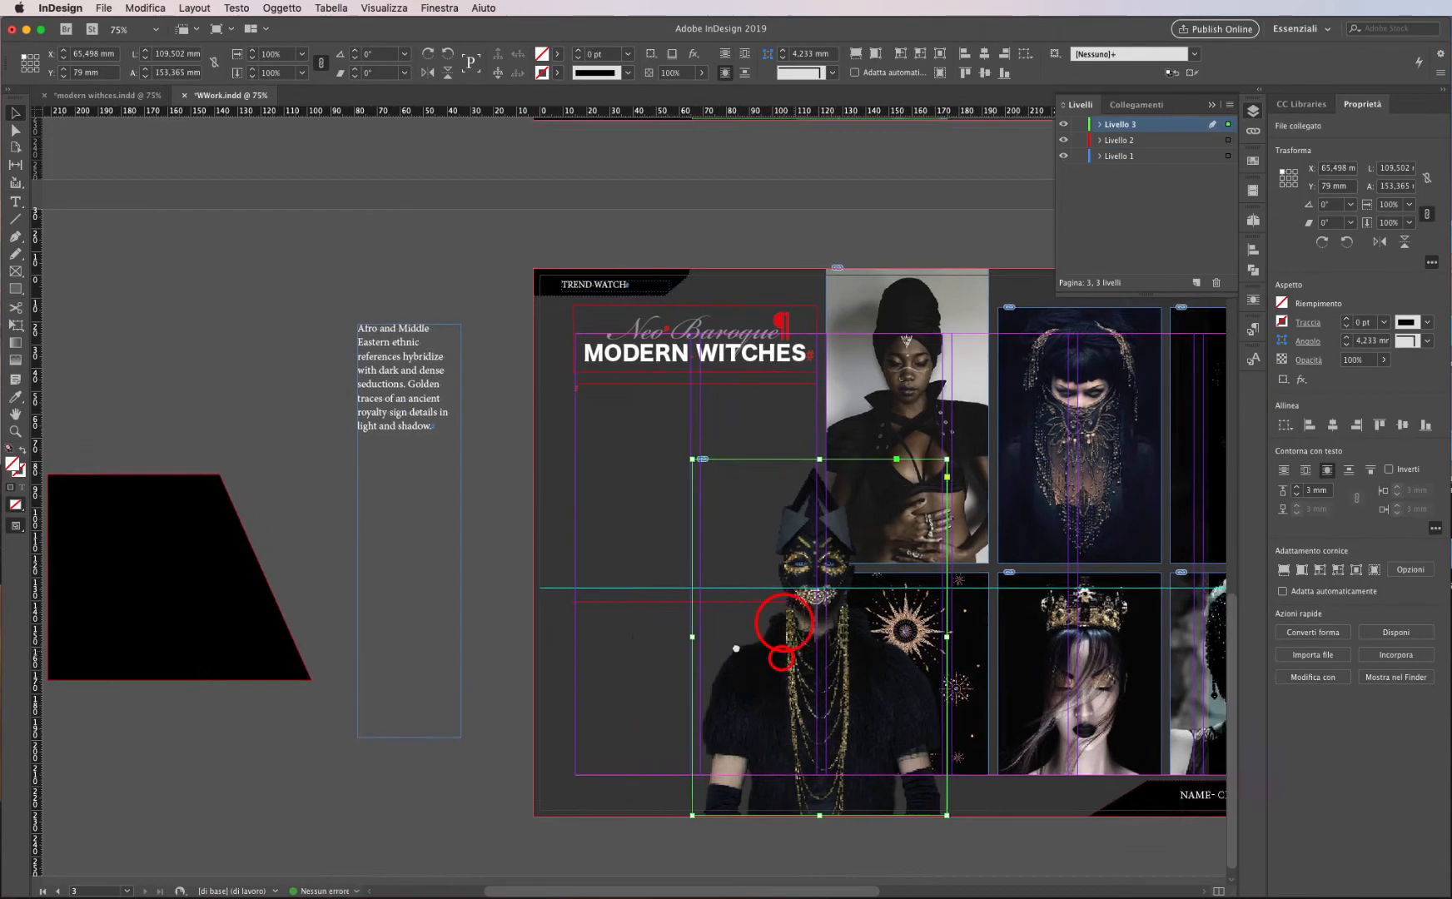
{"action": "left_click", "coordinate": [778, 658]}
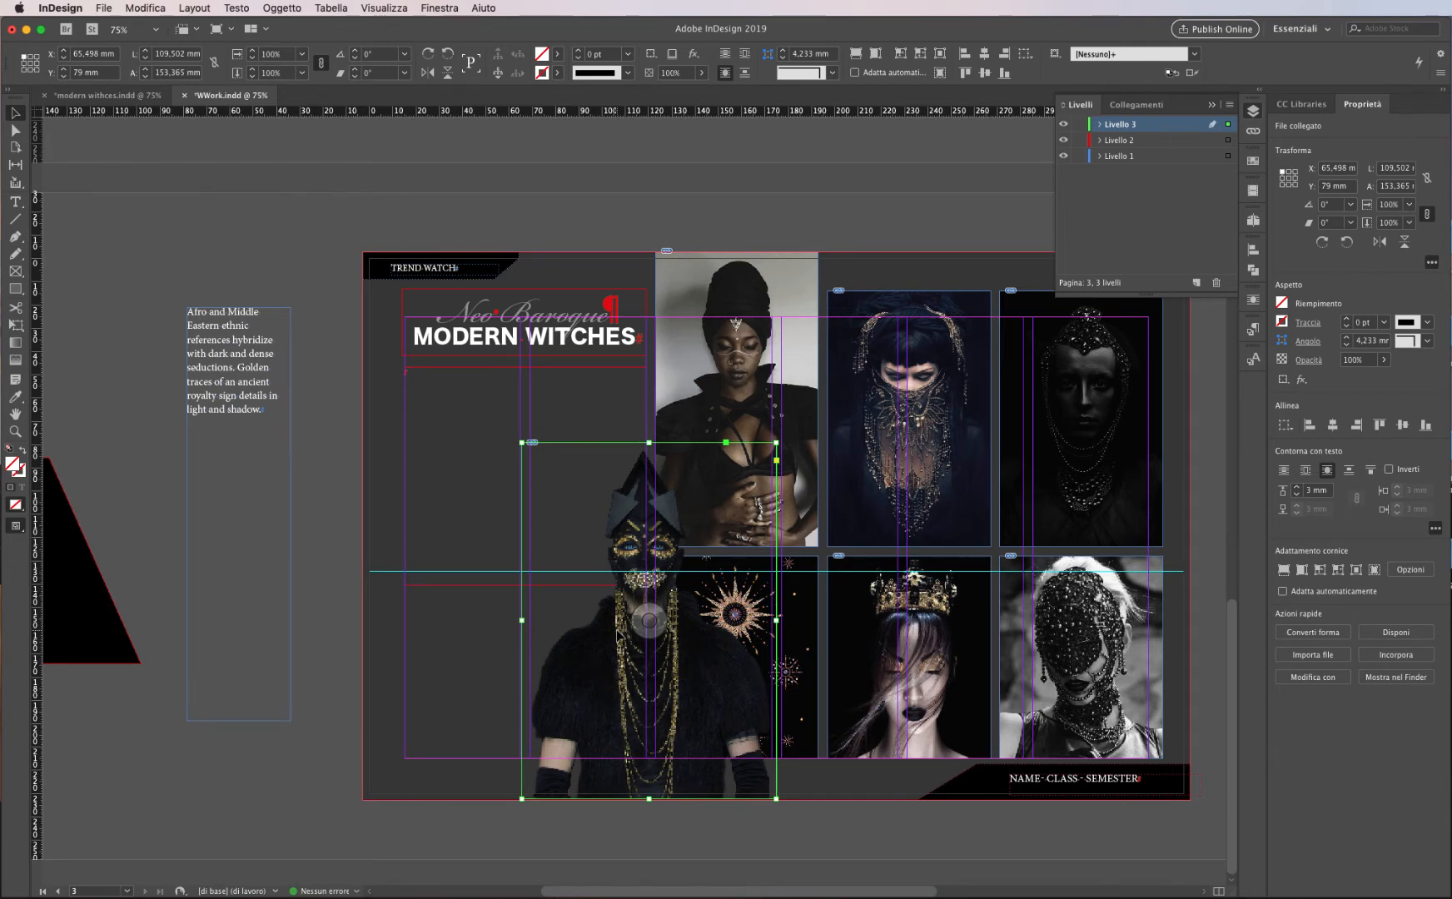
{"action": "key", "text": "super+d"}
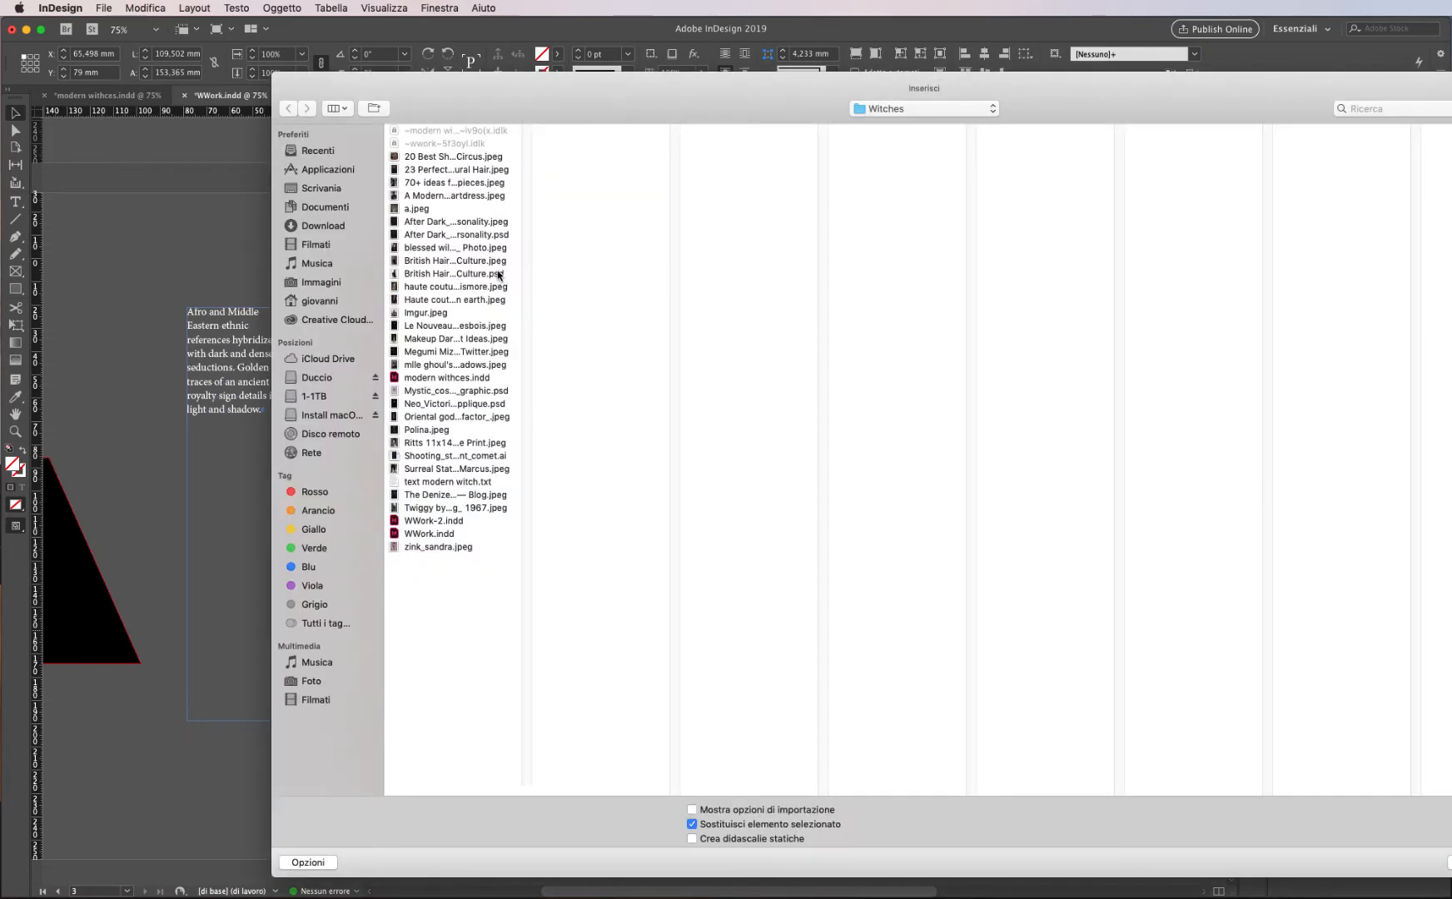
{"action": "left_click", "coordinate": [497, 273]}
{"action": "left_click", "coordinate": [713, 808]}
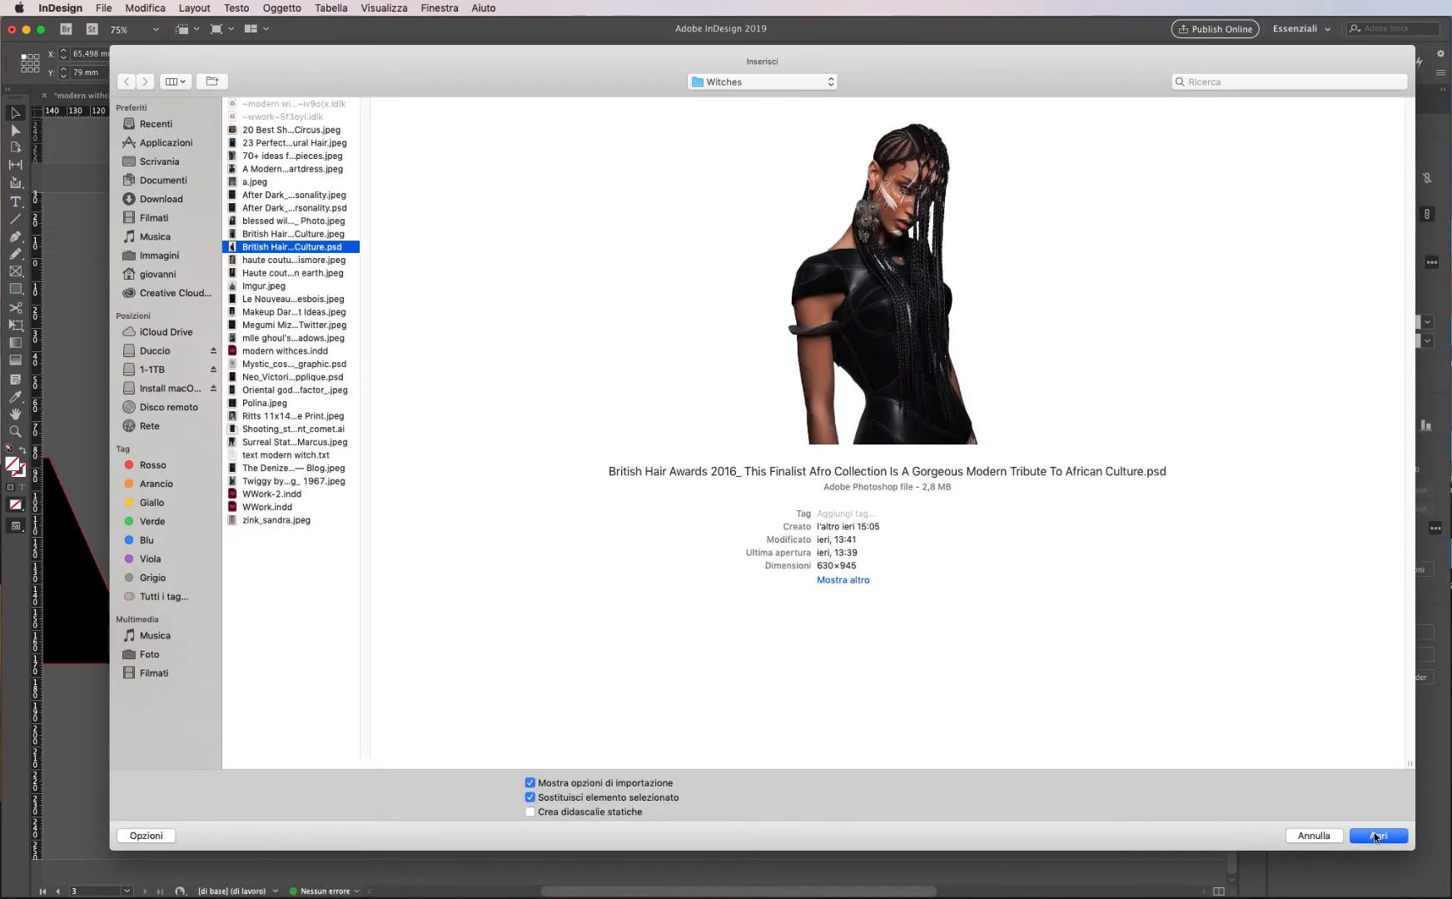
{"action": "left_click", "coordinate": [1375, 837]}
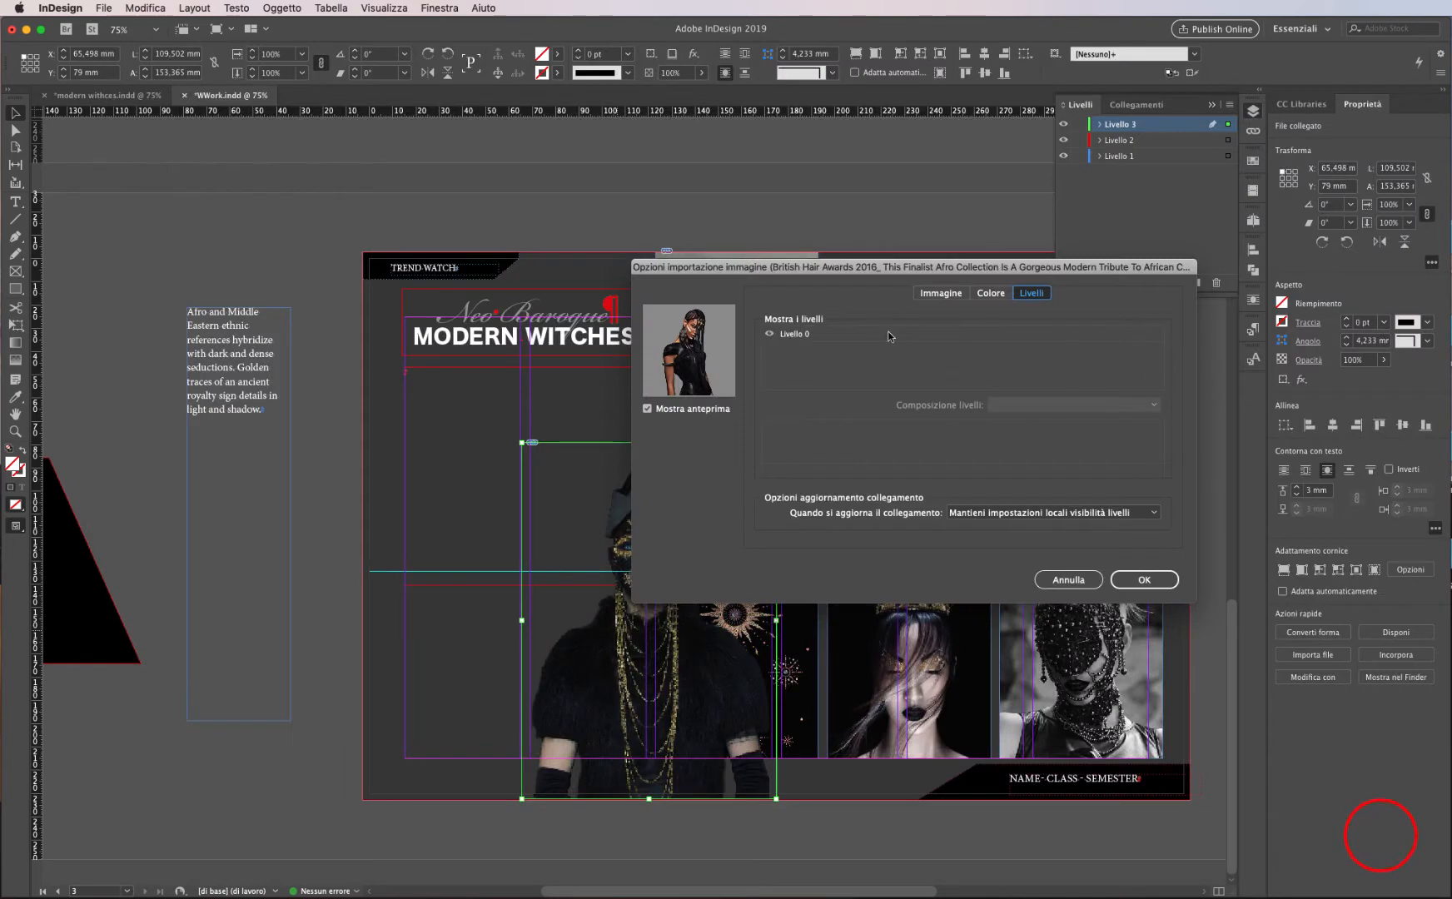
{"action": "left_click", "coordinate": [941, 293]}
{"action": "left_click", "coordinate": [1041, 295]}
{"action": "left_click", "coordinate": [1142, 579]}
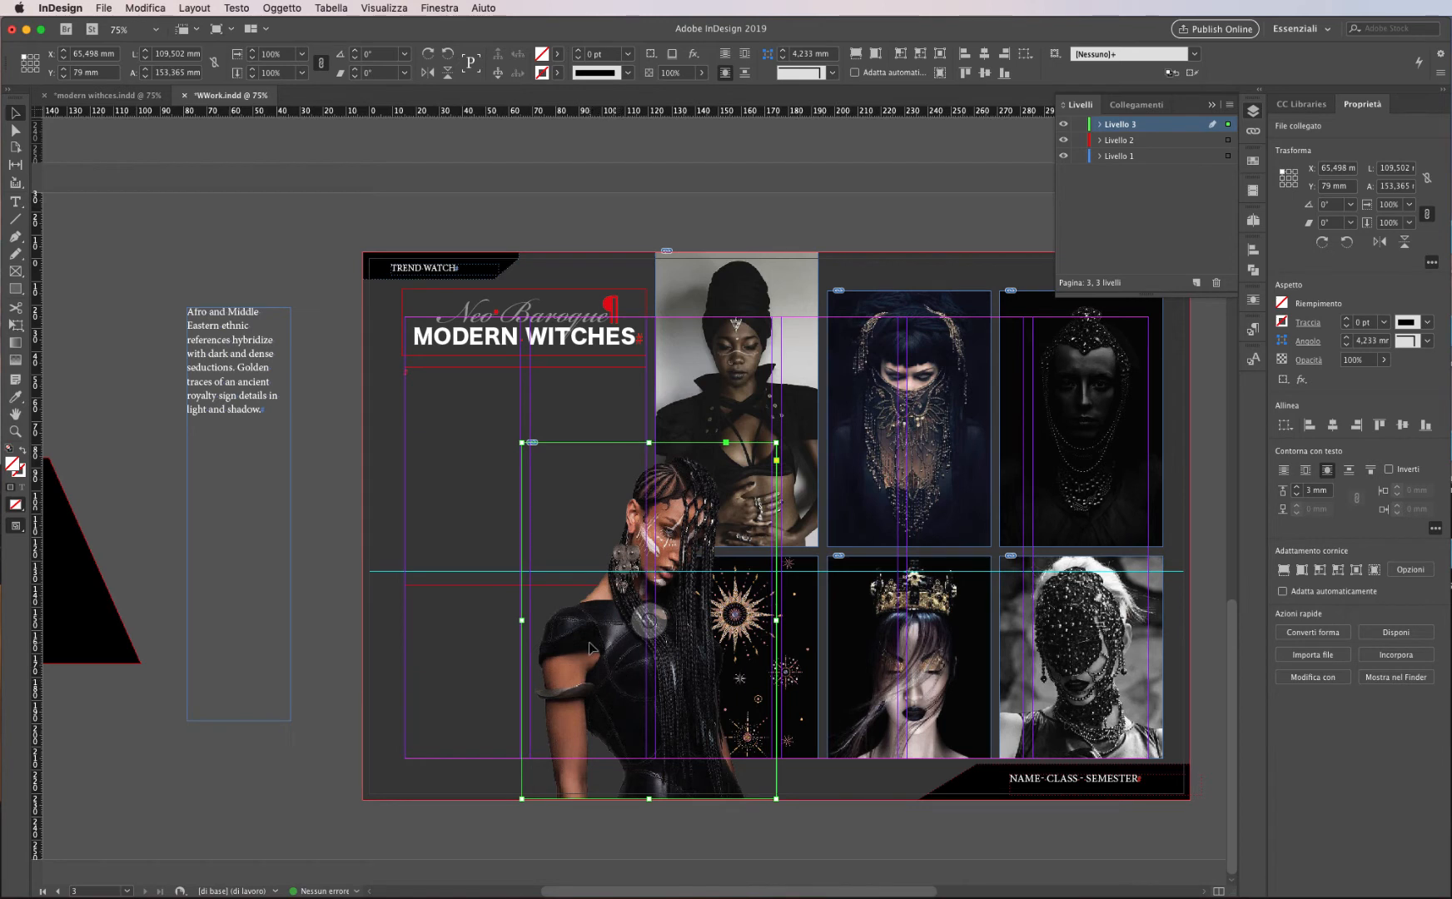
Step: Move the braided figure to the page's lower right corner, at about X 239 mm, and transfer it to Livello 1
{"action": "left_click_drag", "start_coordinate": [588, 648], "coordinate": [993, 648]}
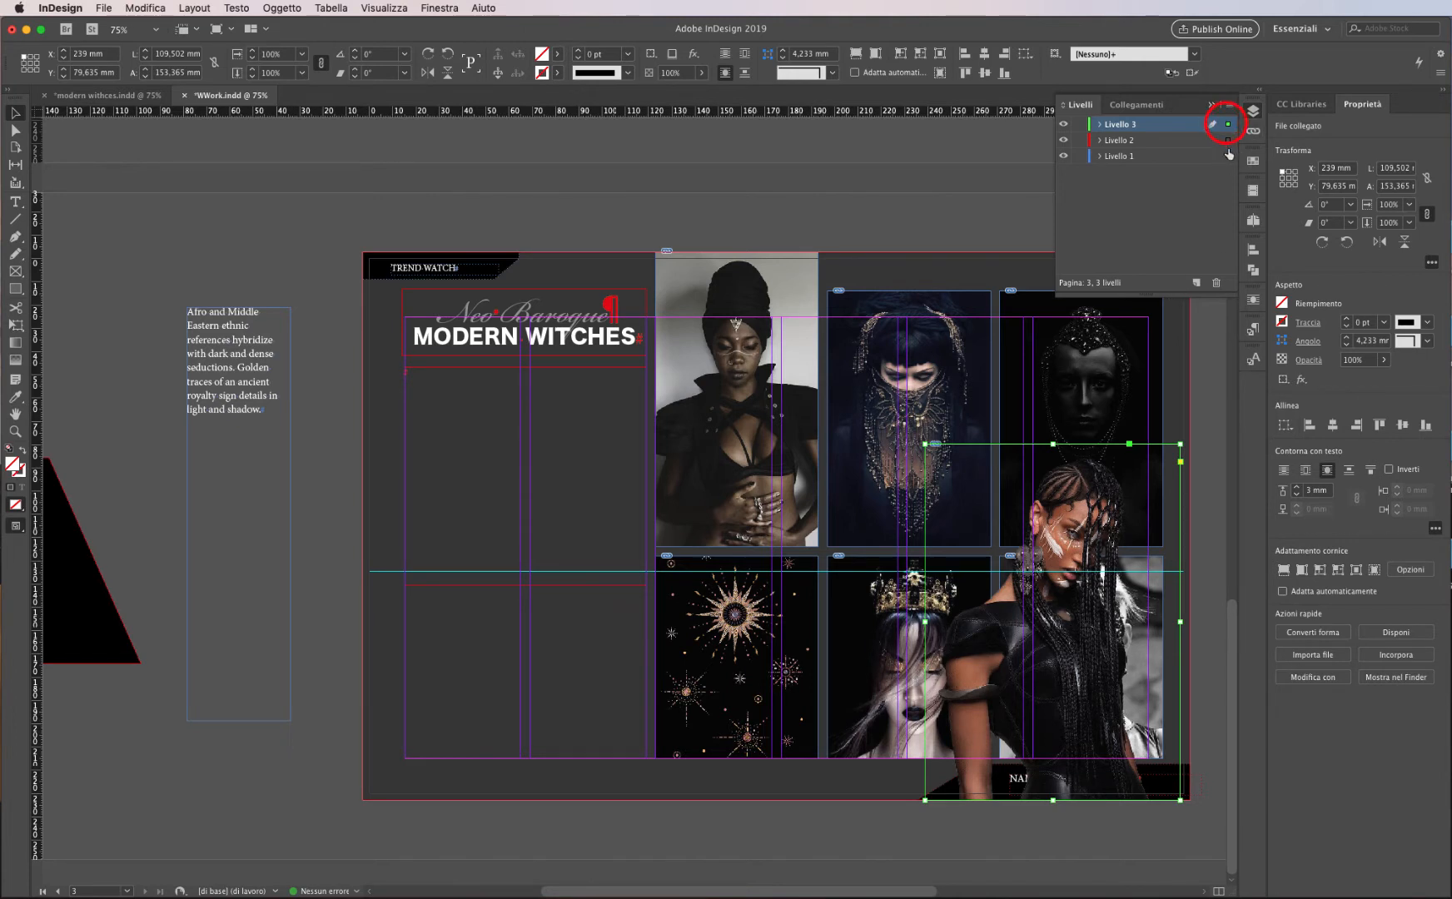
{"action": "left_click_drag", "start_coordinate": [1230, 154], "coordinate": [1228, 158]}
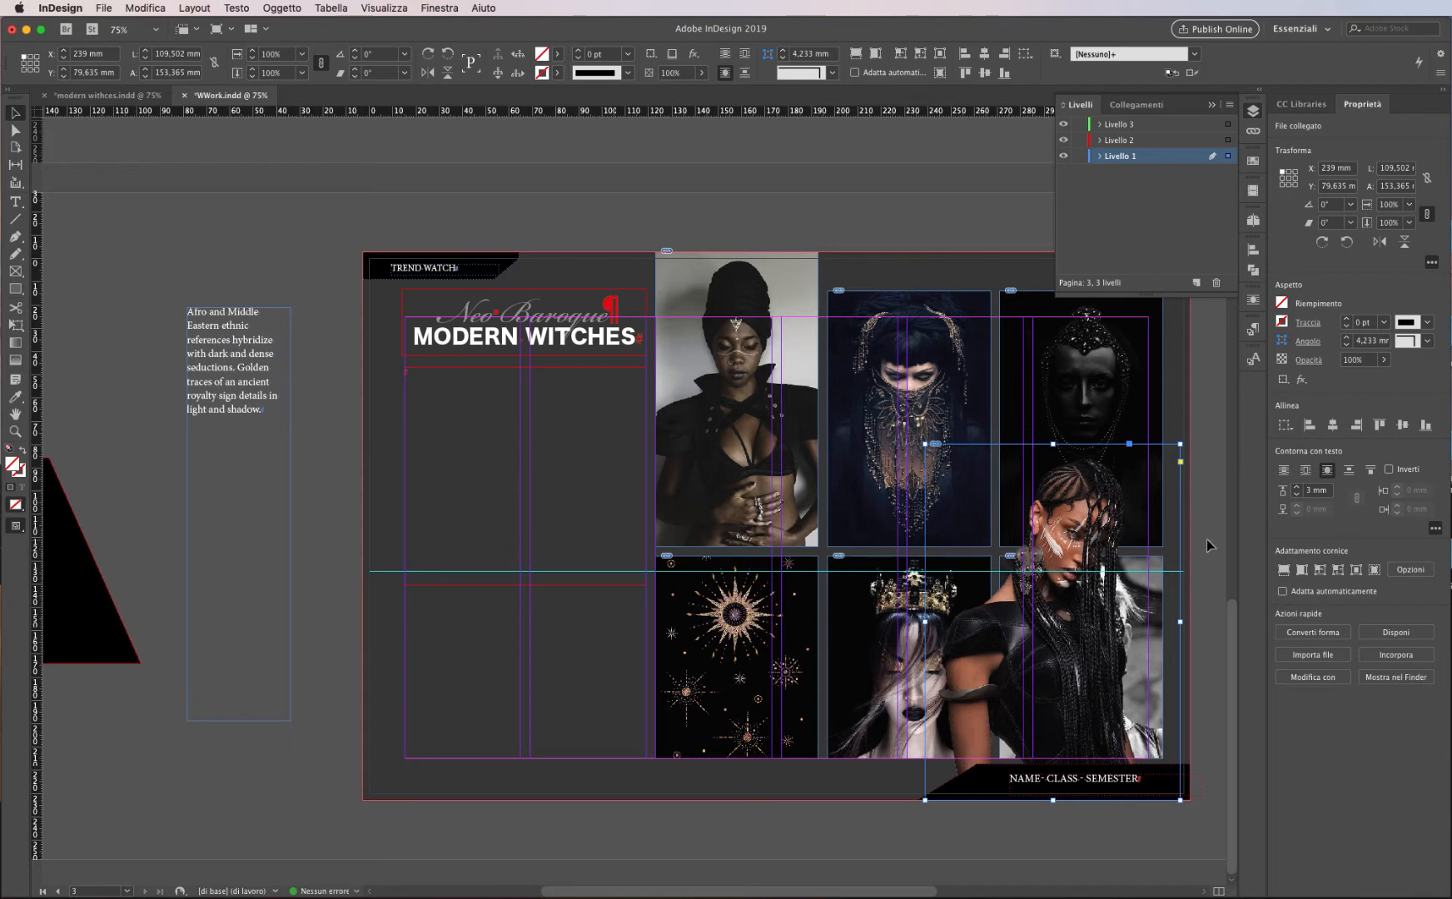
{"action": "left_click", "coordinate": [1207, 543]}
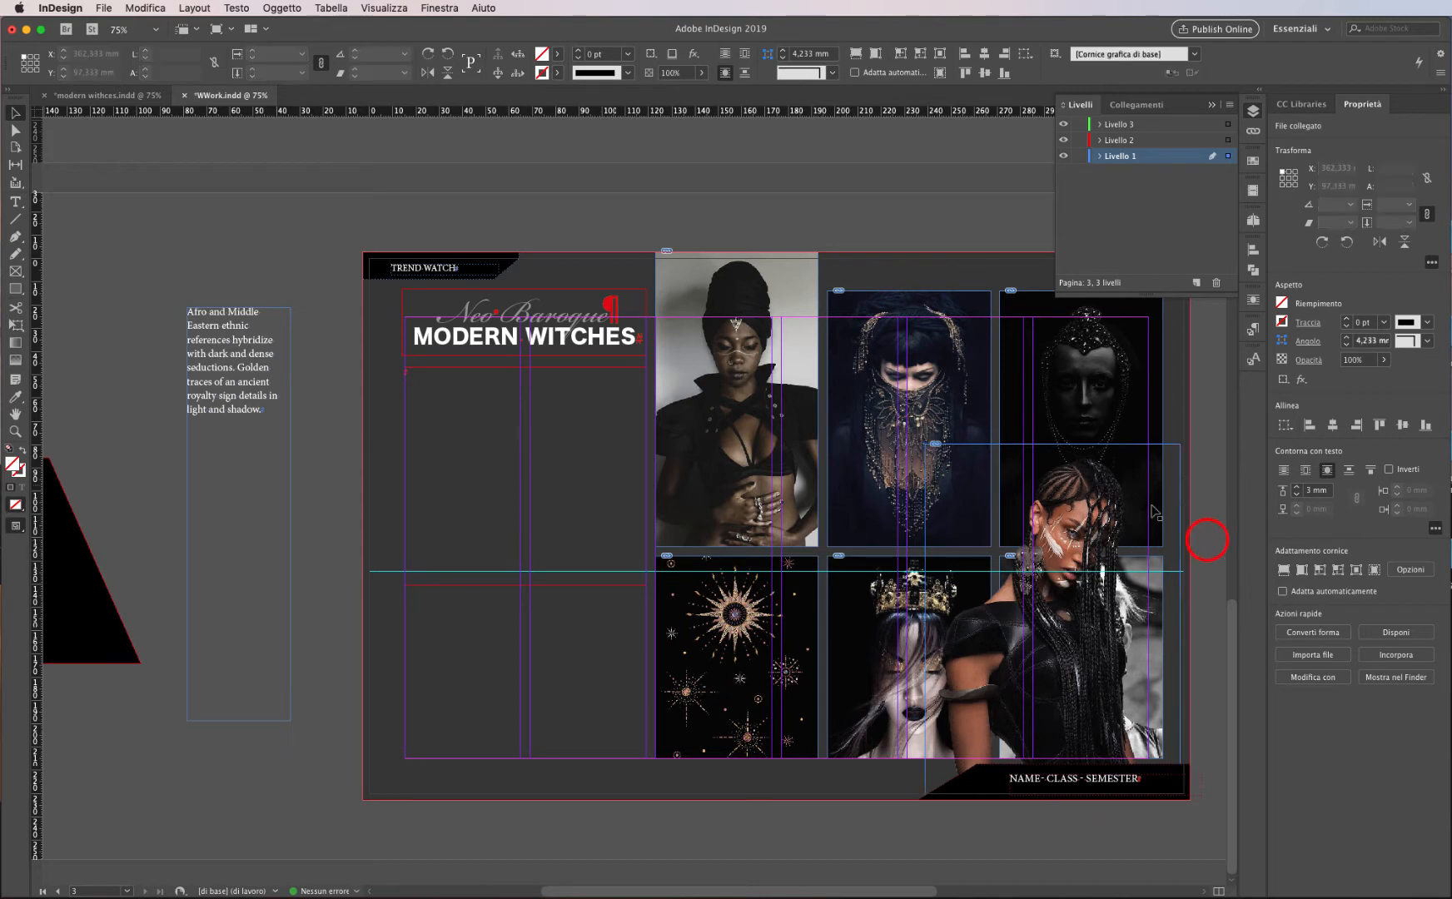
Step: Remove the empty body frame, place the pasteboard paragraph under the title, and resize its frame to about 90 by 72 mm
{"action": "left_click", "coordinate": [550, 348]}
{"action": "left_click", "coordinate": [441, 396]}
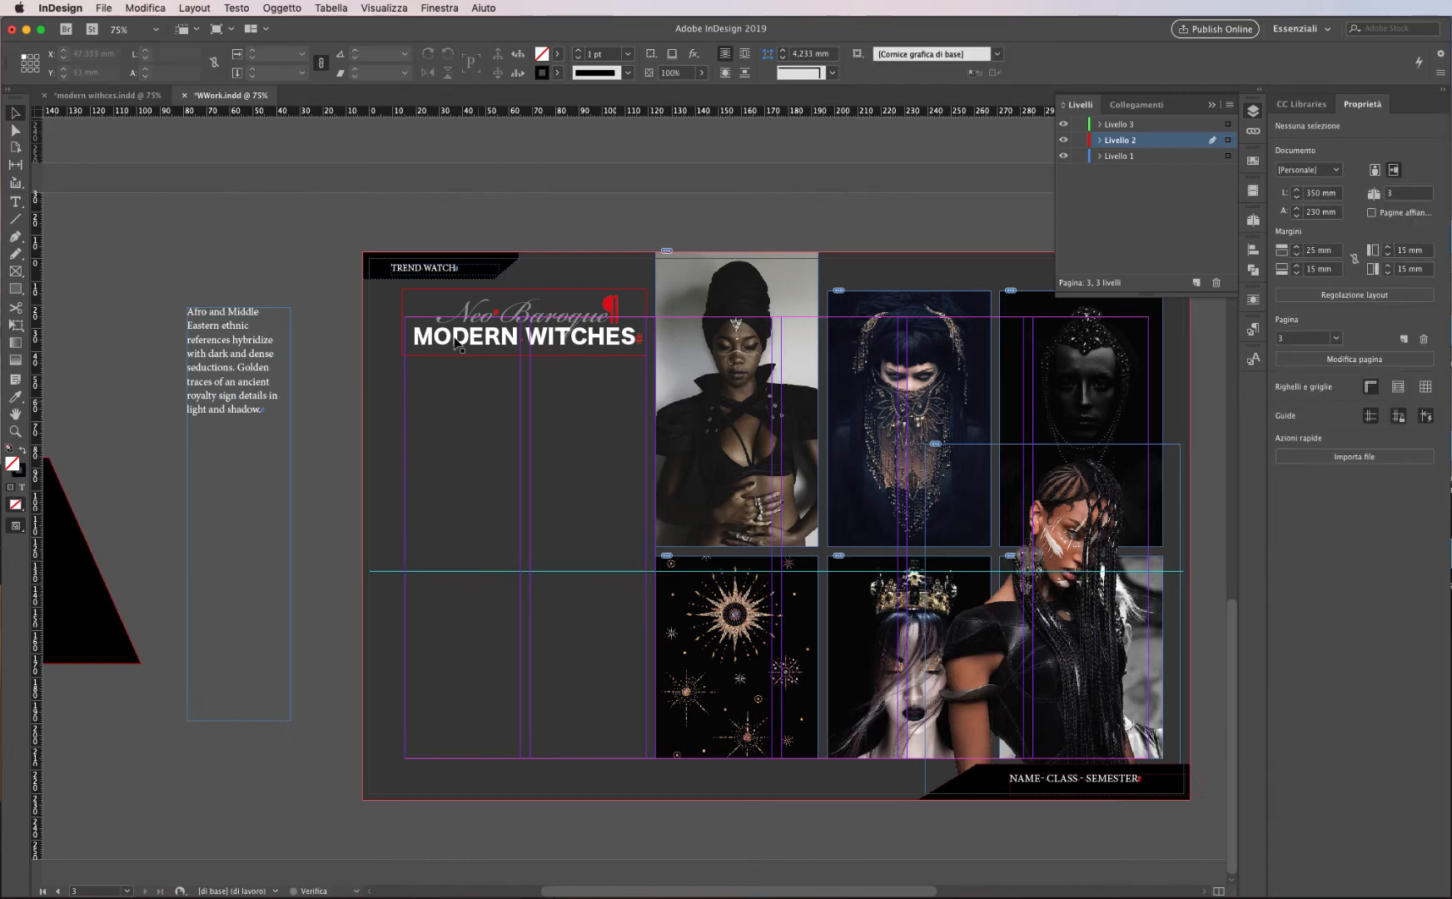
{"action": "left_click_drag", "start_coordinate": [250, 345], "coordinate": [458, 421]}
{"action": "left_click_drag", "start_coordinate": [505, 794], "coordinate": [610, 547]}
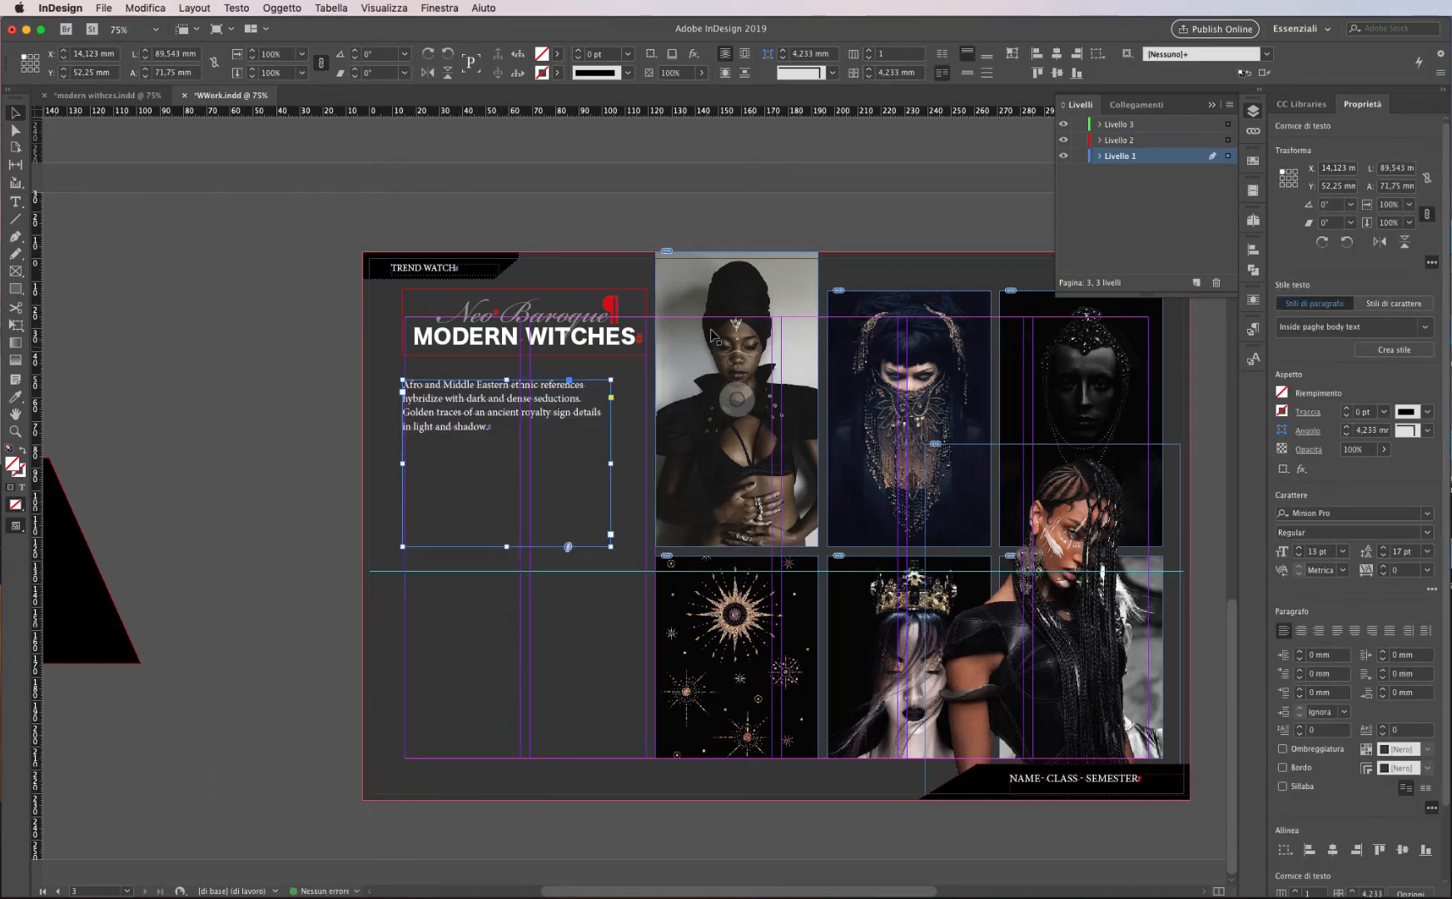
Step: Move the turbaned portrait and the golden sun image below it together toward the title, to about X 97 mm
{"action": "left_click", "coordinate": [561, 336]}
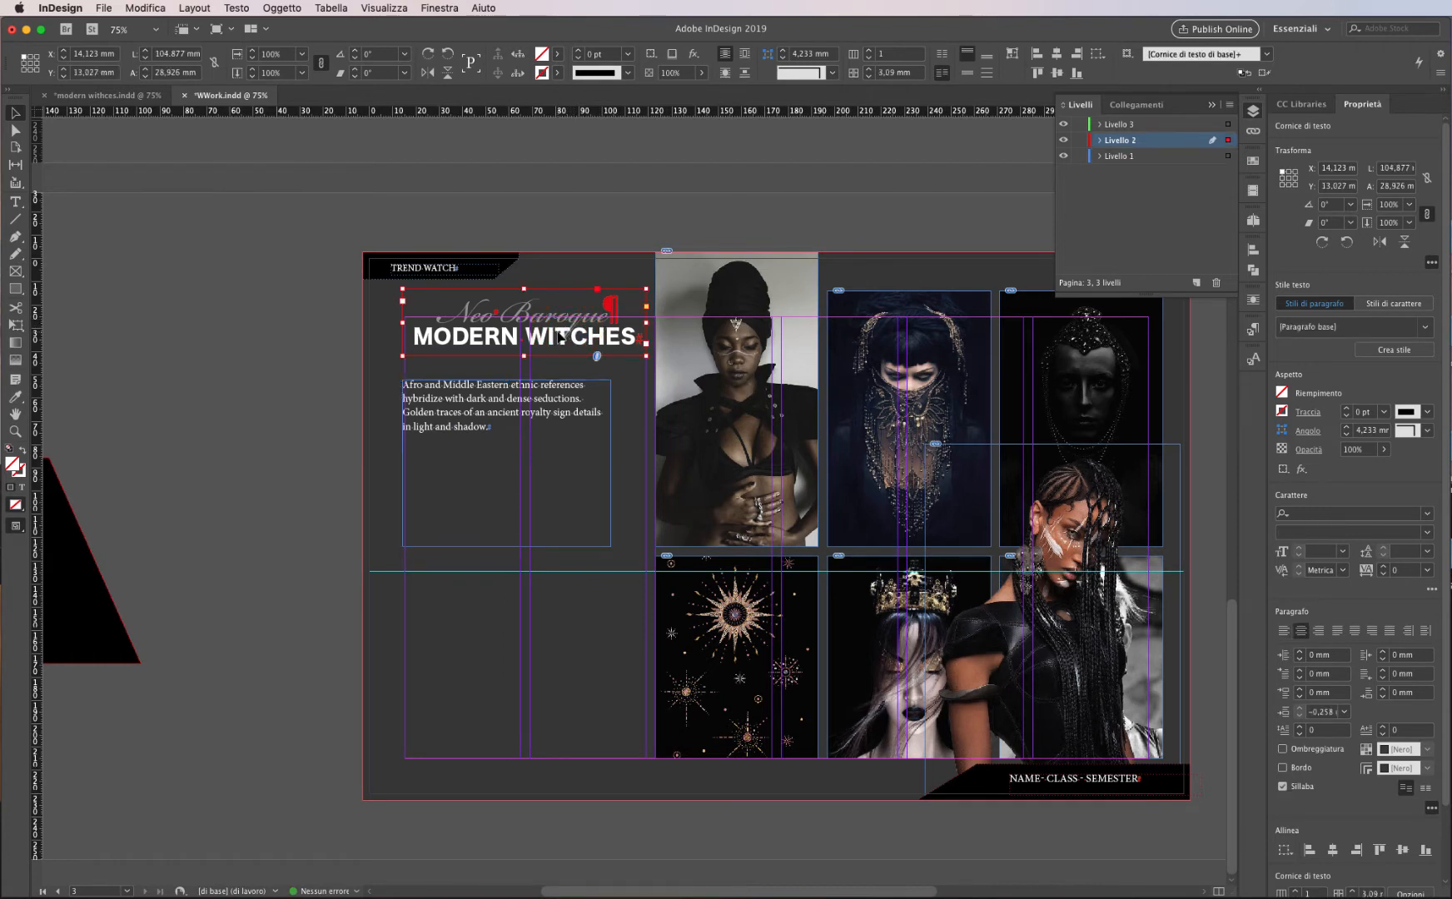
{"action": "left_click", "coordinate": [789, 283]}
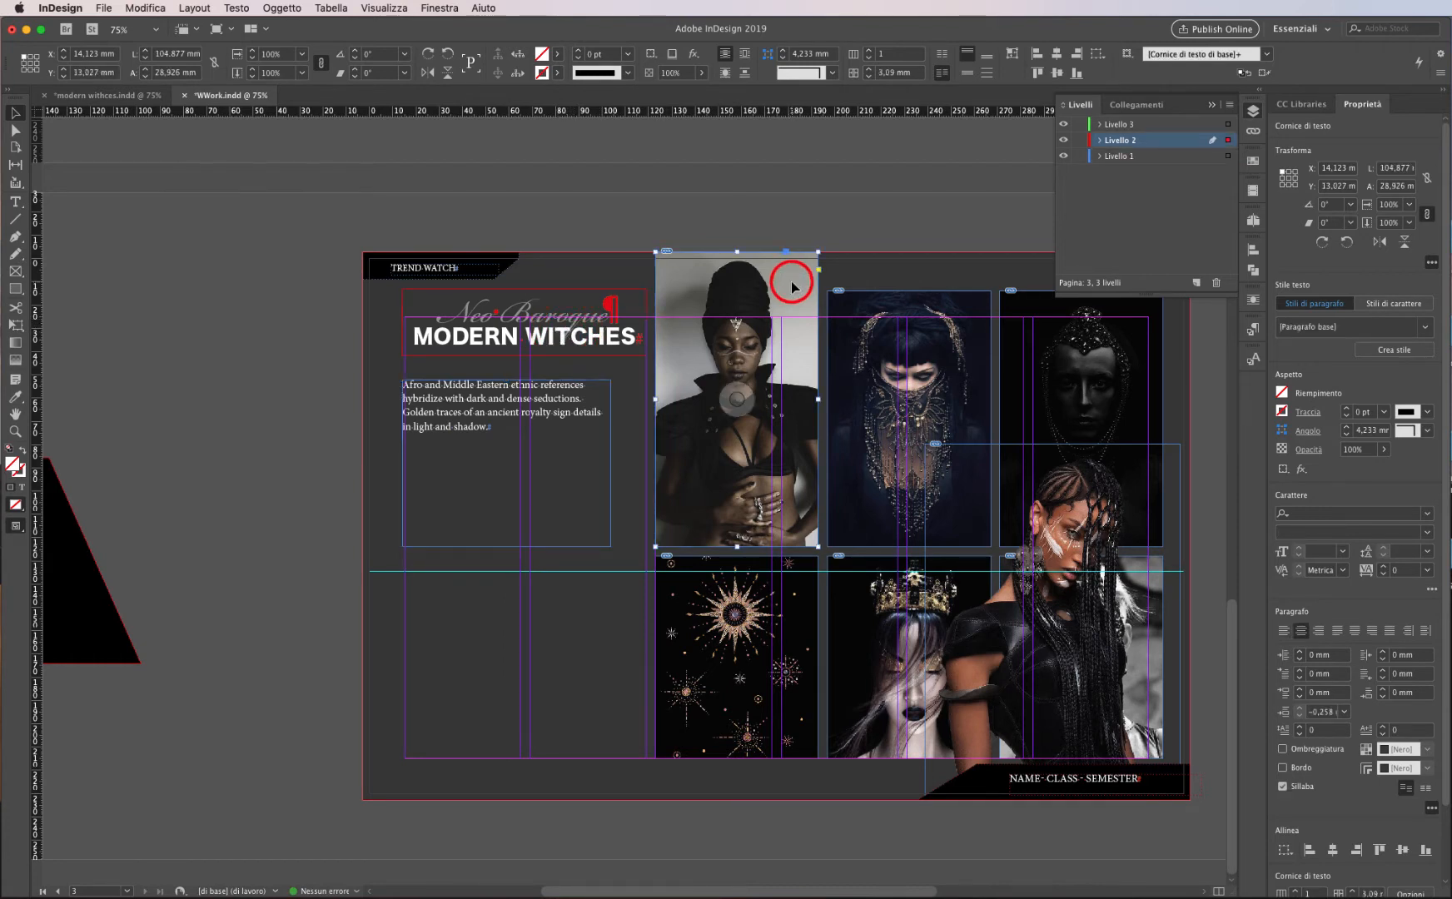
{"action": "left_click", "coordinate": [798, 623], "text": "shift"}
{"action": "left_click_drag", "start_coordinate": [805, 620], "coordinate": [552, 615]}
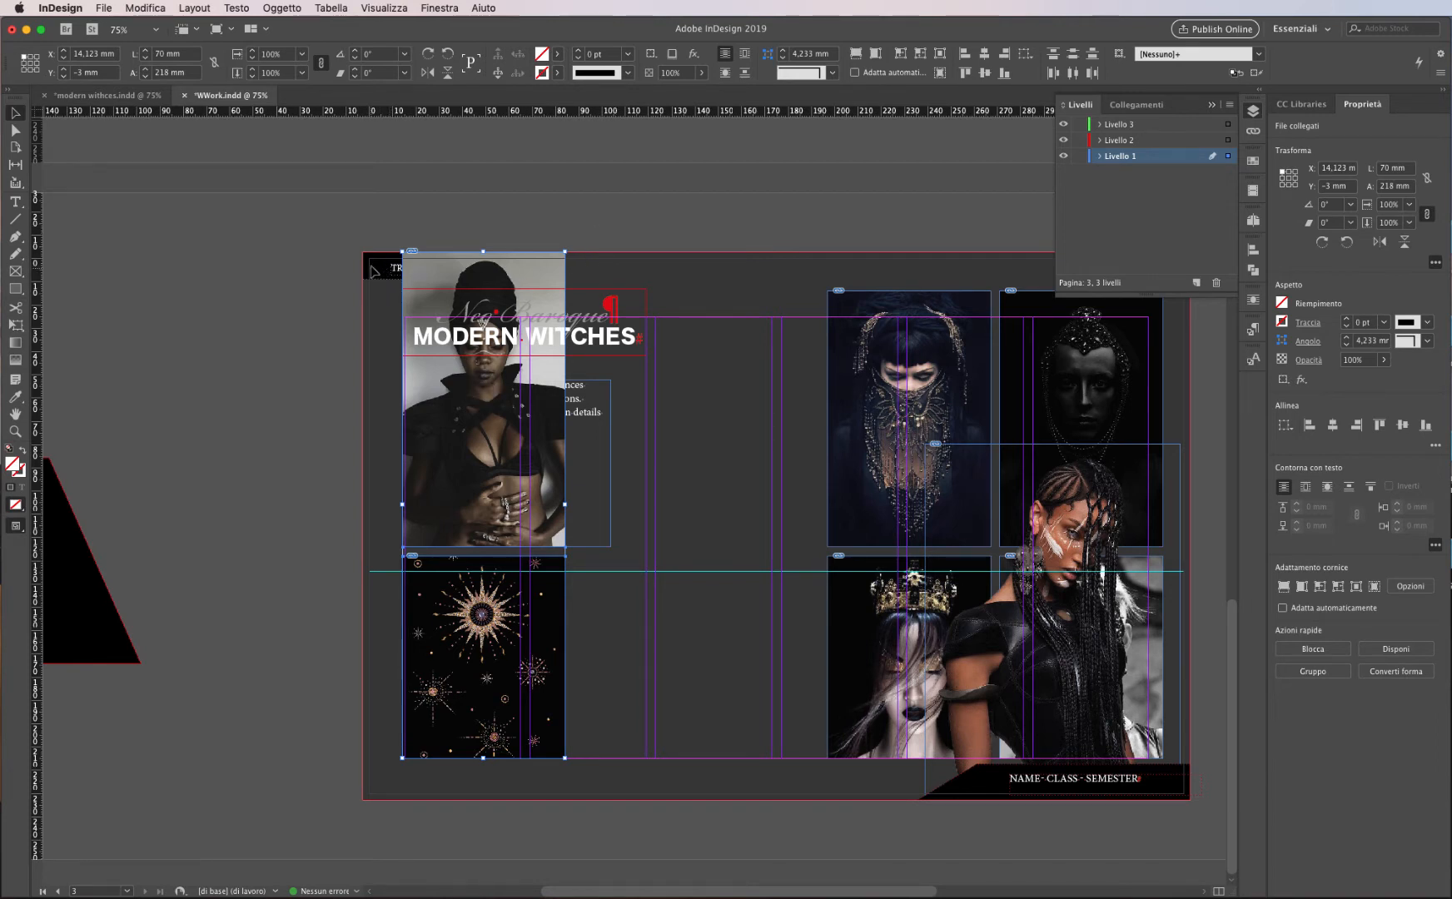
{"action": "key", "text": "super+z"}
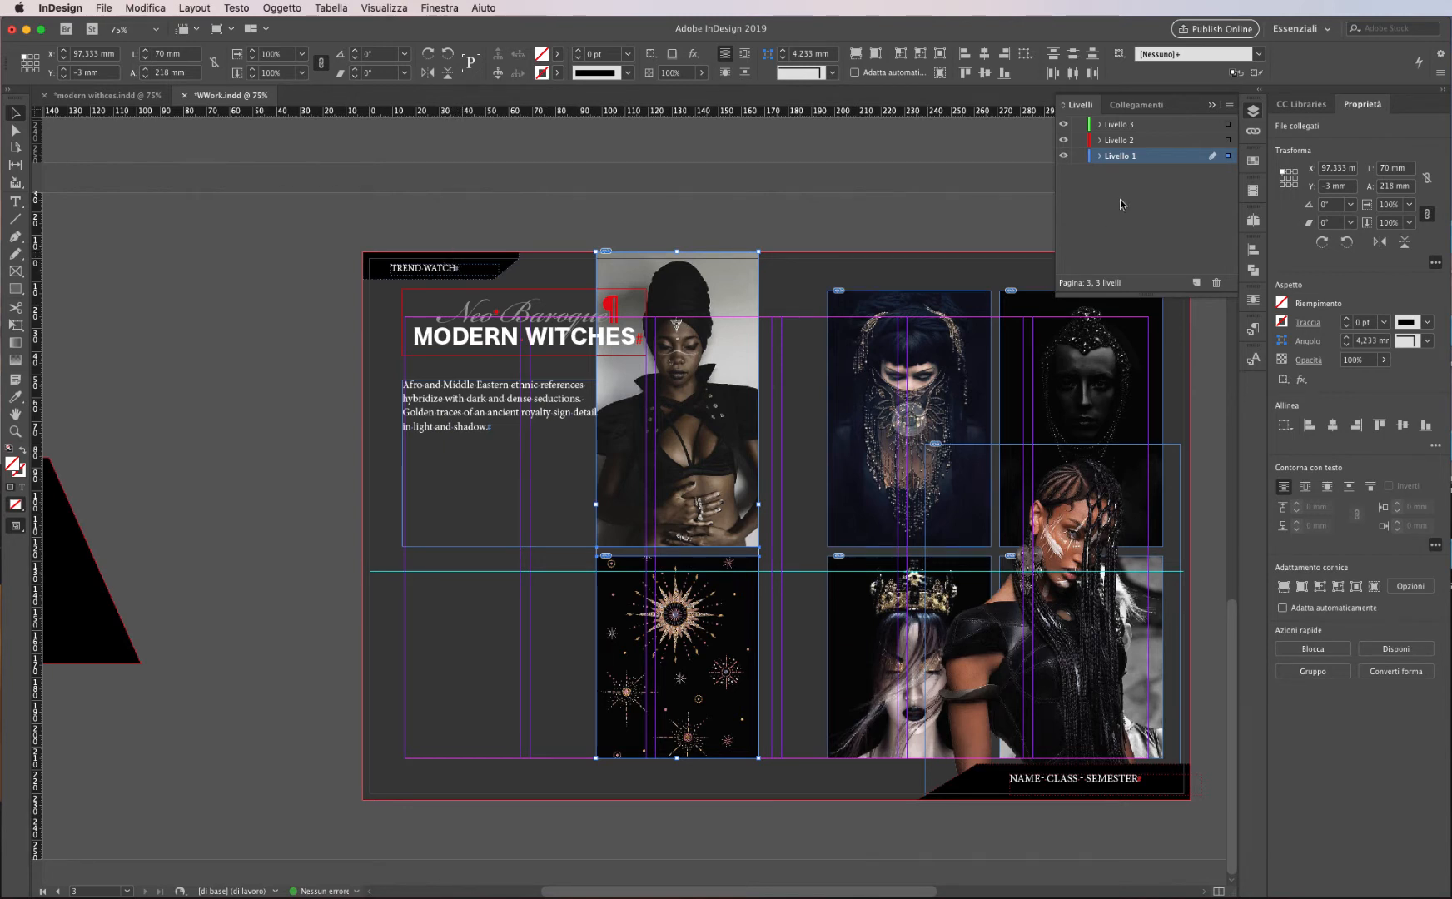
Step: On the B-inside pages master, move the TREND WATCH header text and shape and the NAME CLASS SEMESTER footer group to Livello 3
{"action": "left_click", "coordinate": [1252, 219]}
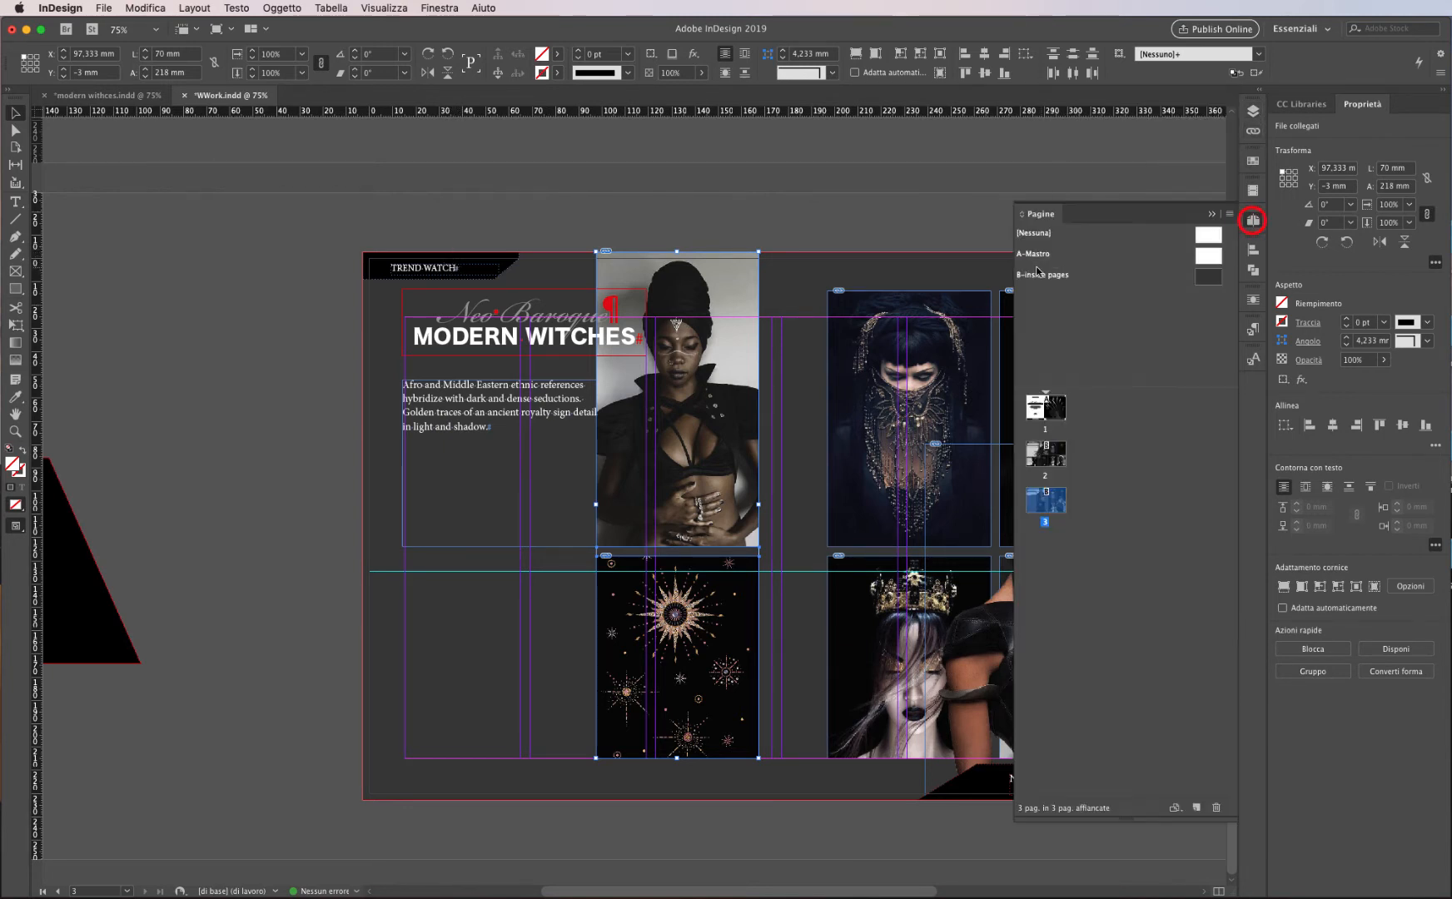
{"action": "double_click", "coordinate": [1209, 279]}
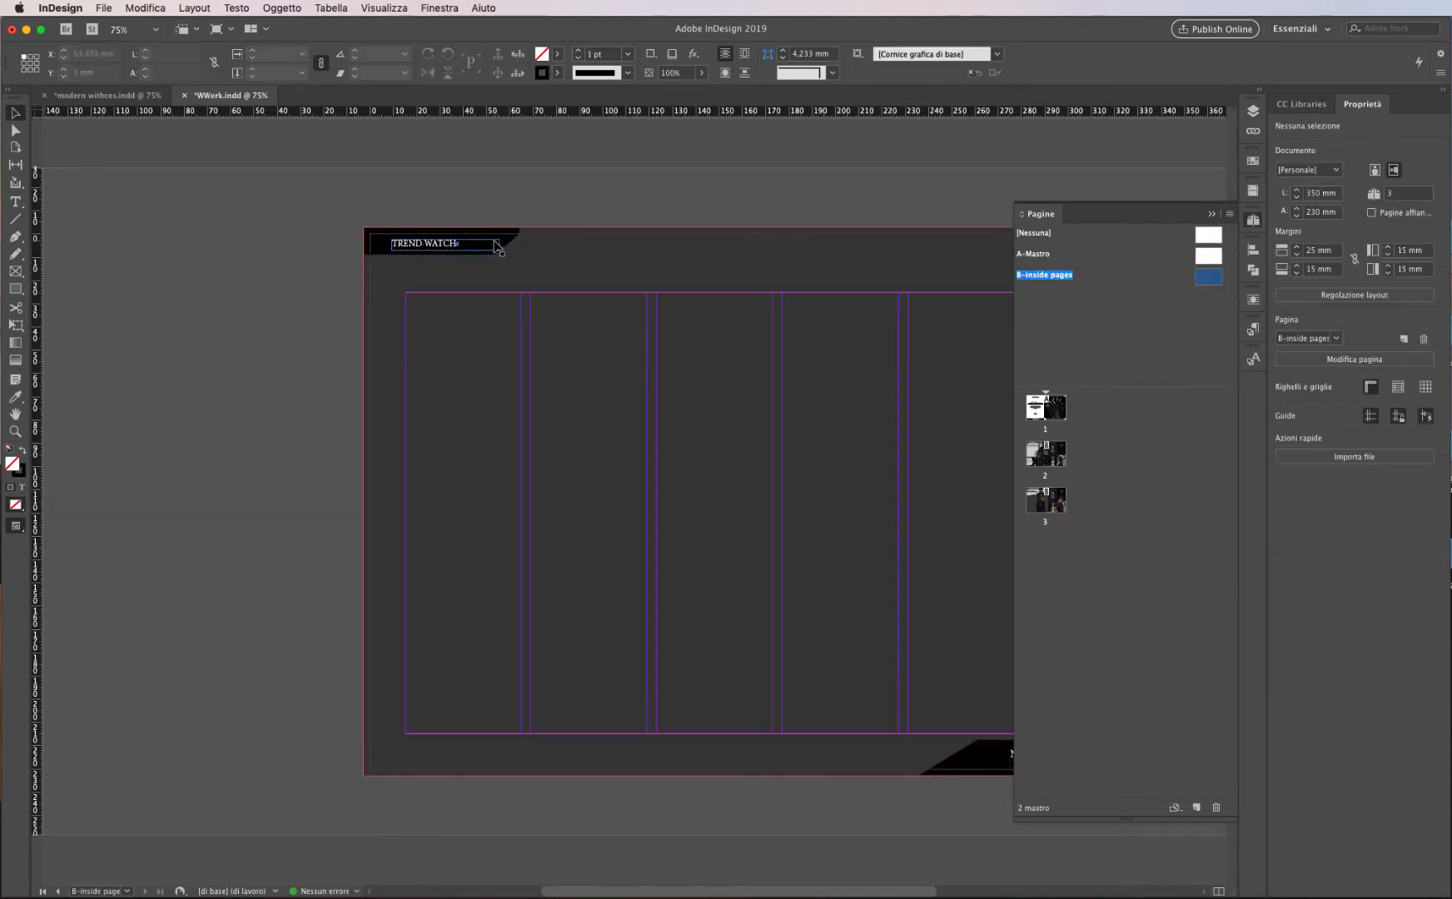
{"action": "left_click", "coordinate": [495, 243]}
{"action": "left_click", "coordinate": [511, 235]}
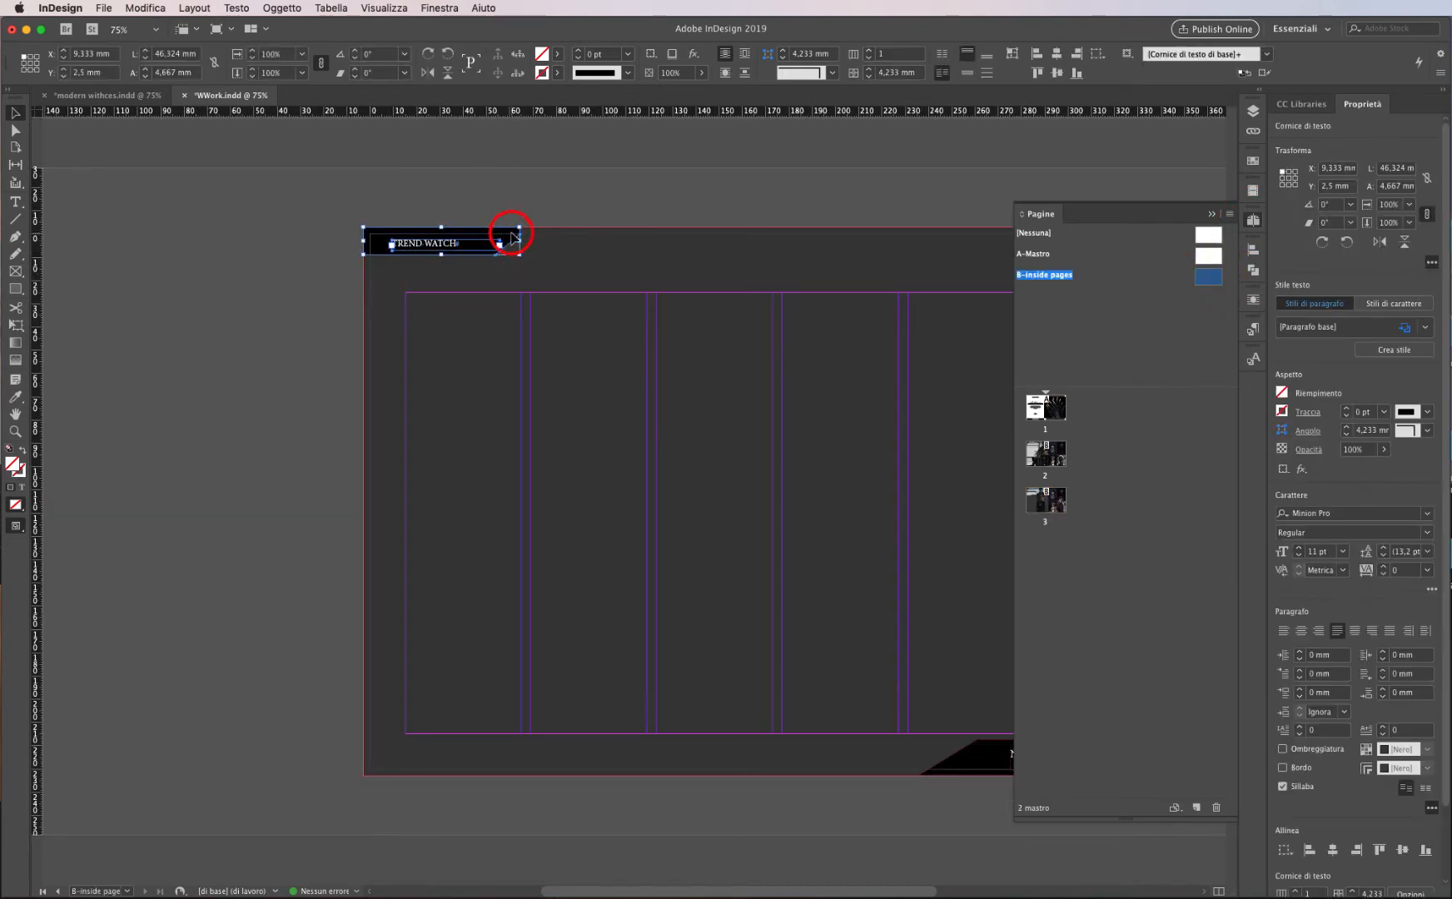
{"action": "left_click", "coordinate": [1254, 110]}
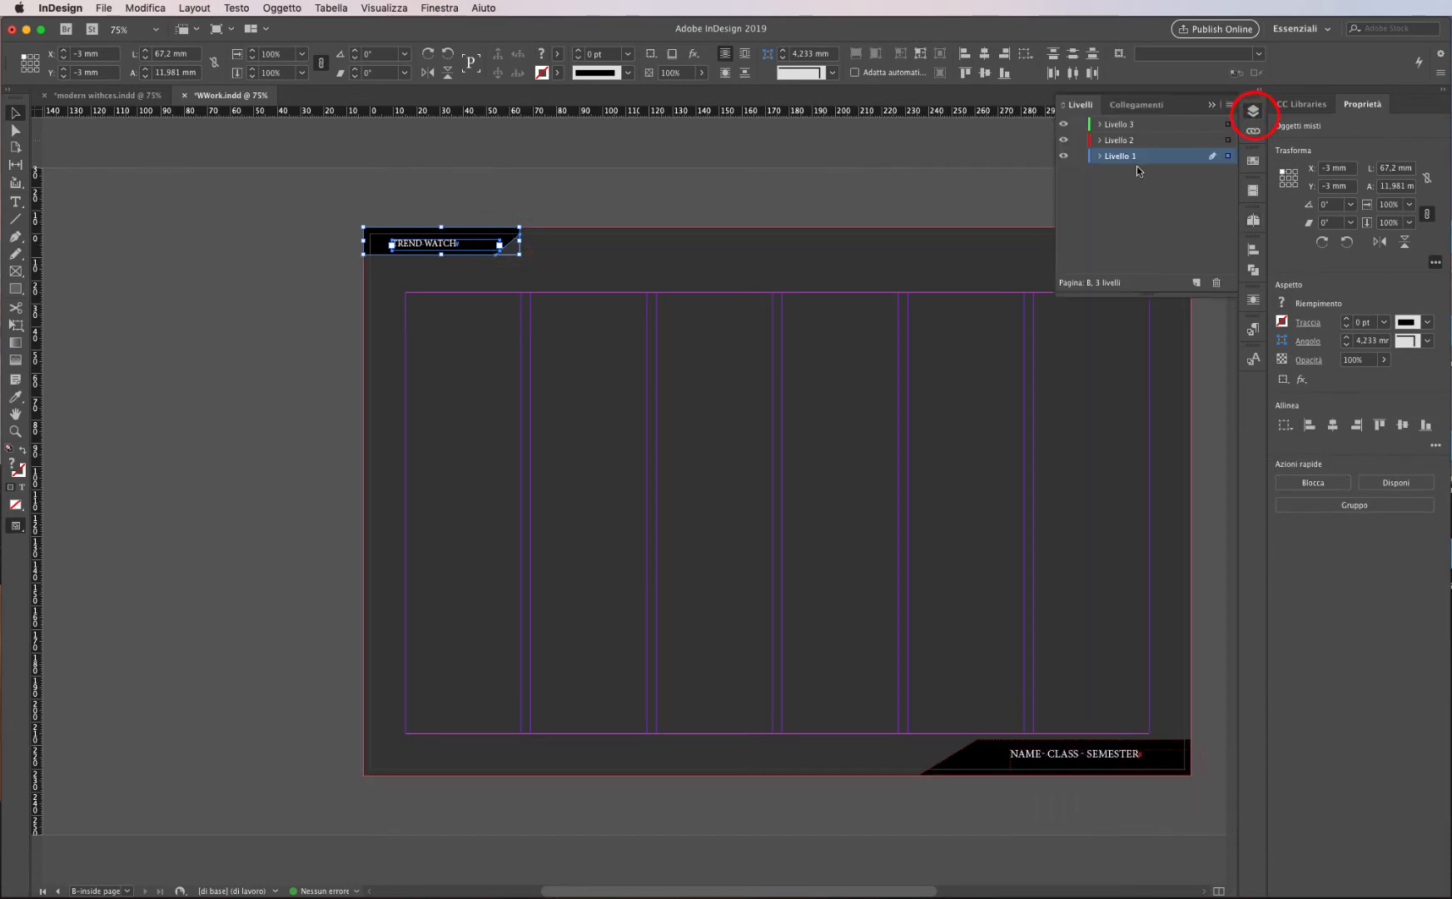
{"action": "left_click_drag", "start_coordinate": [1228, 156], "coordinate": [1230, 124]}
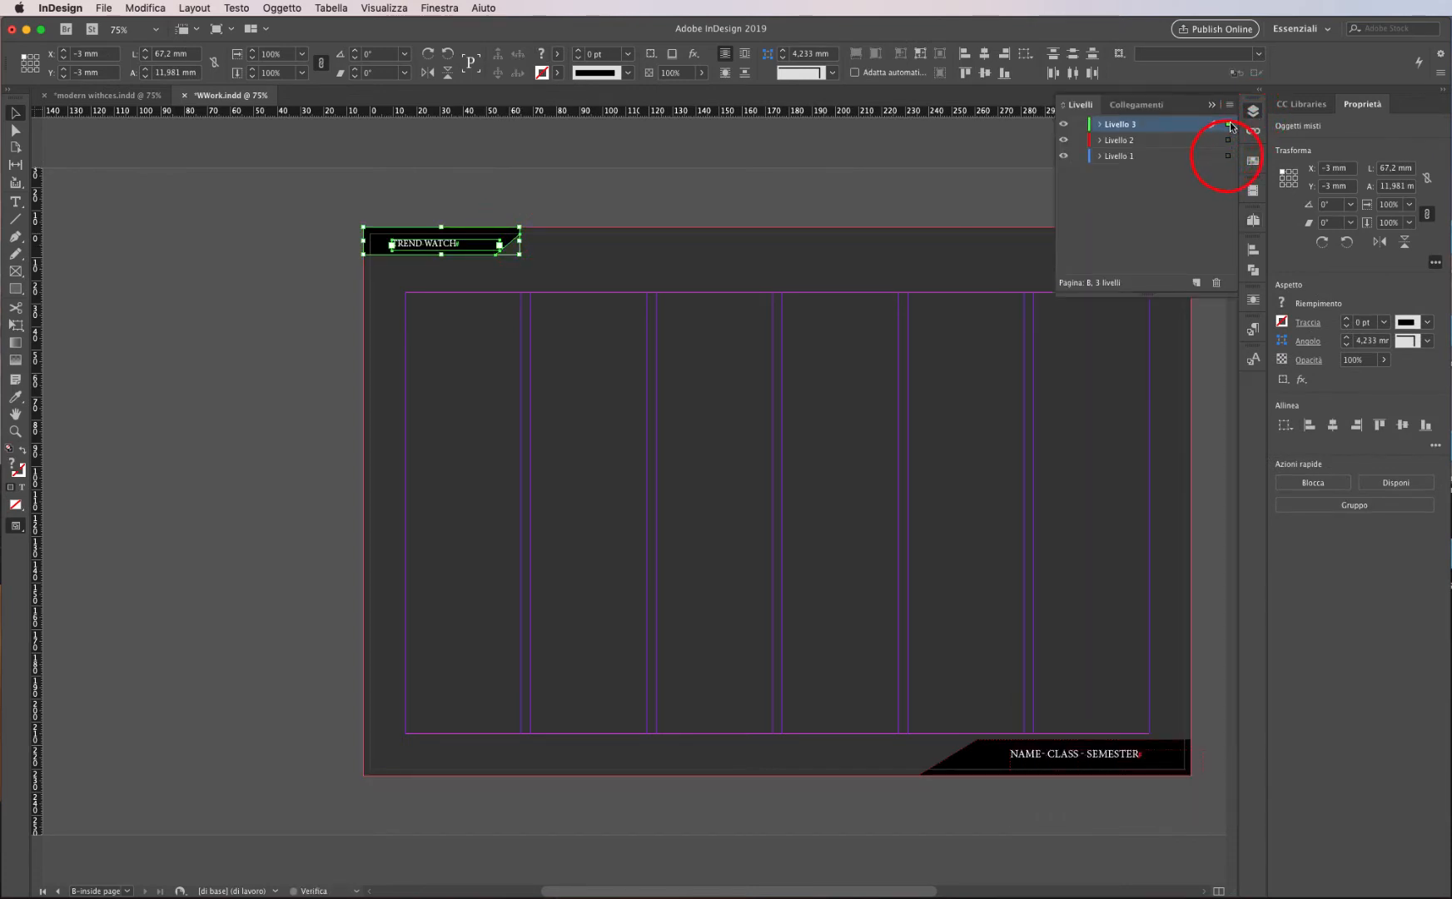
{"action": "left_click", "coordinate": [1100, 762]}
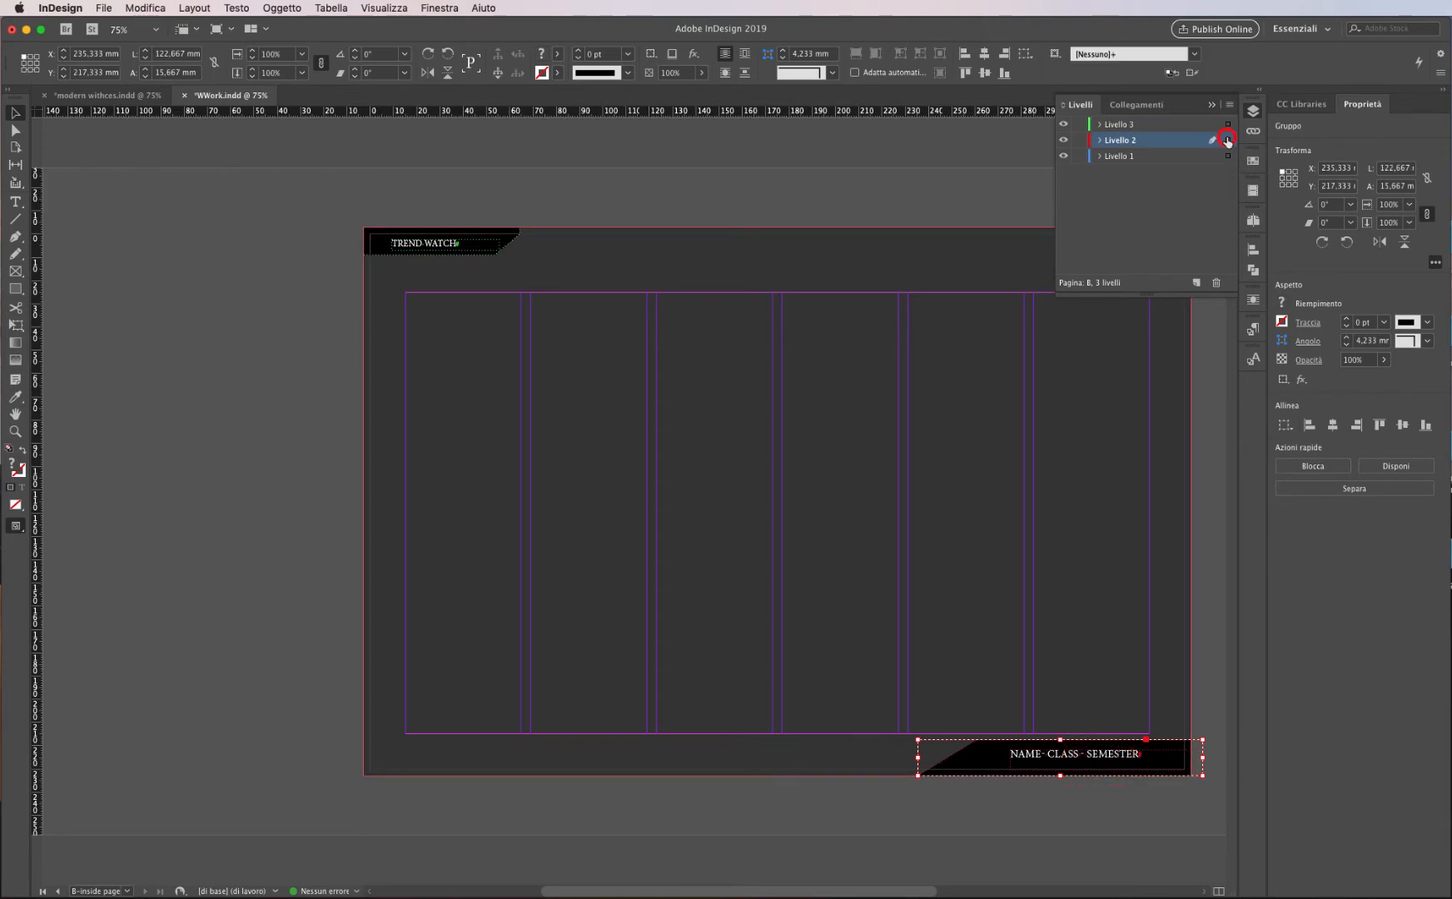
{"action": "left_click_drag", "start_coordinate": [1229, 126], "coordinate": [1229, 128]}
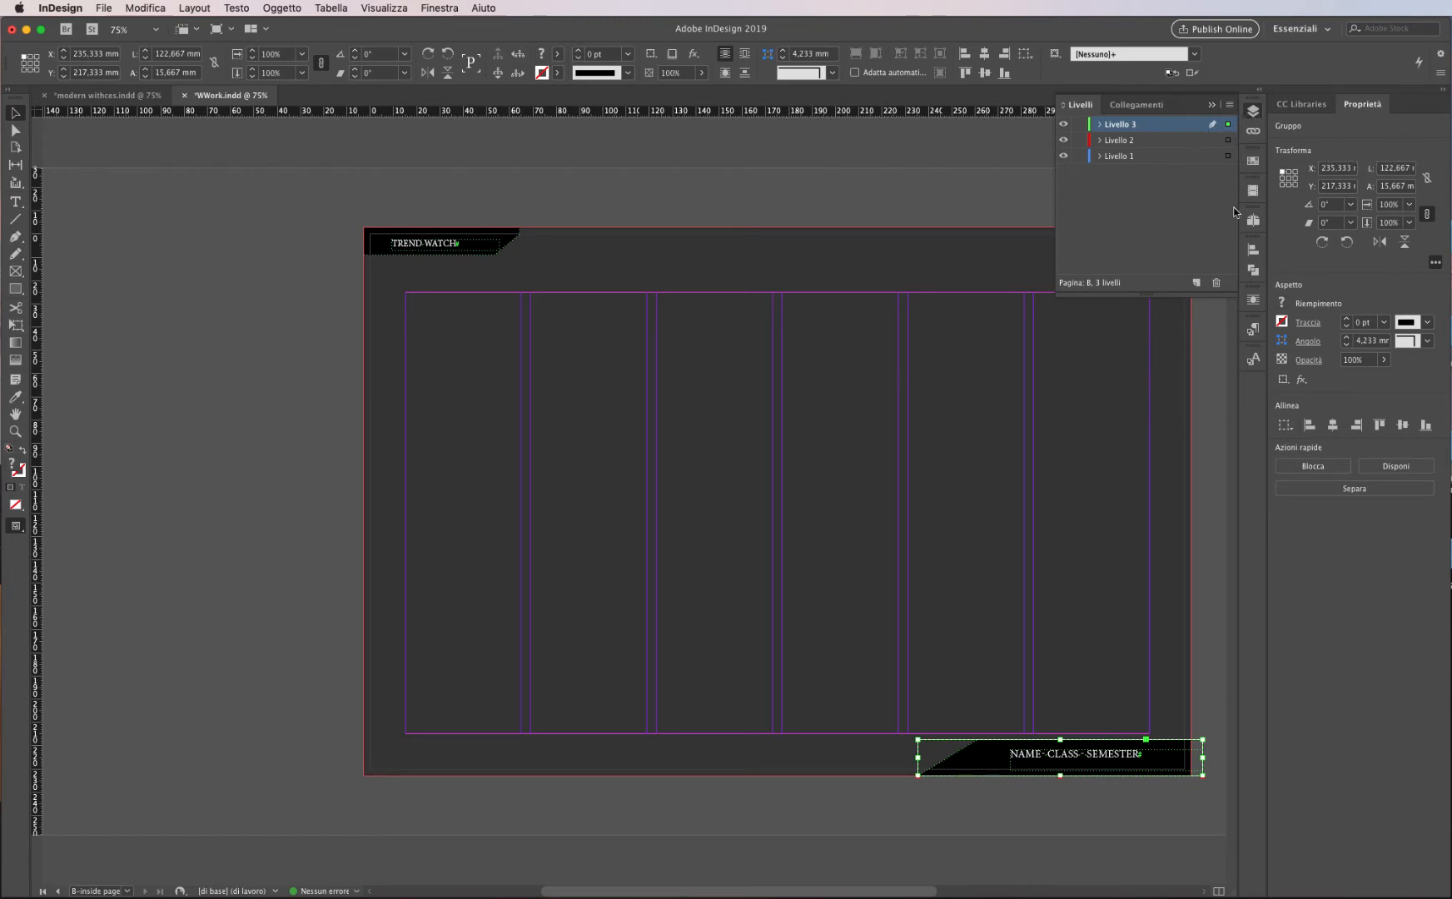
Step: Return to page 3 and move the turbaned portrait and golden sun image together to the left margin, at about X 14 mm
{"action": "left_click", "coordinate": [1255, 221]}
{"action": "double_click", "coordinate": [1051, 498]}
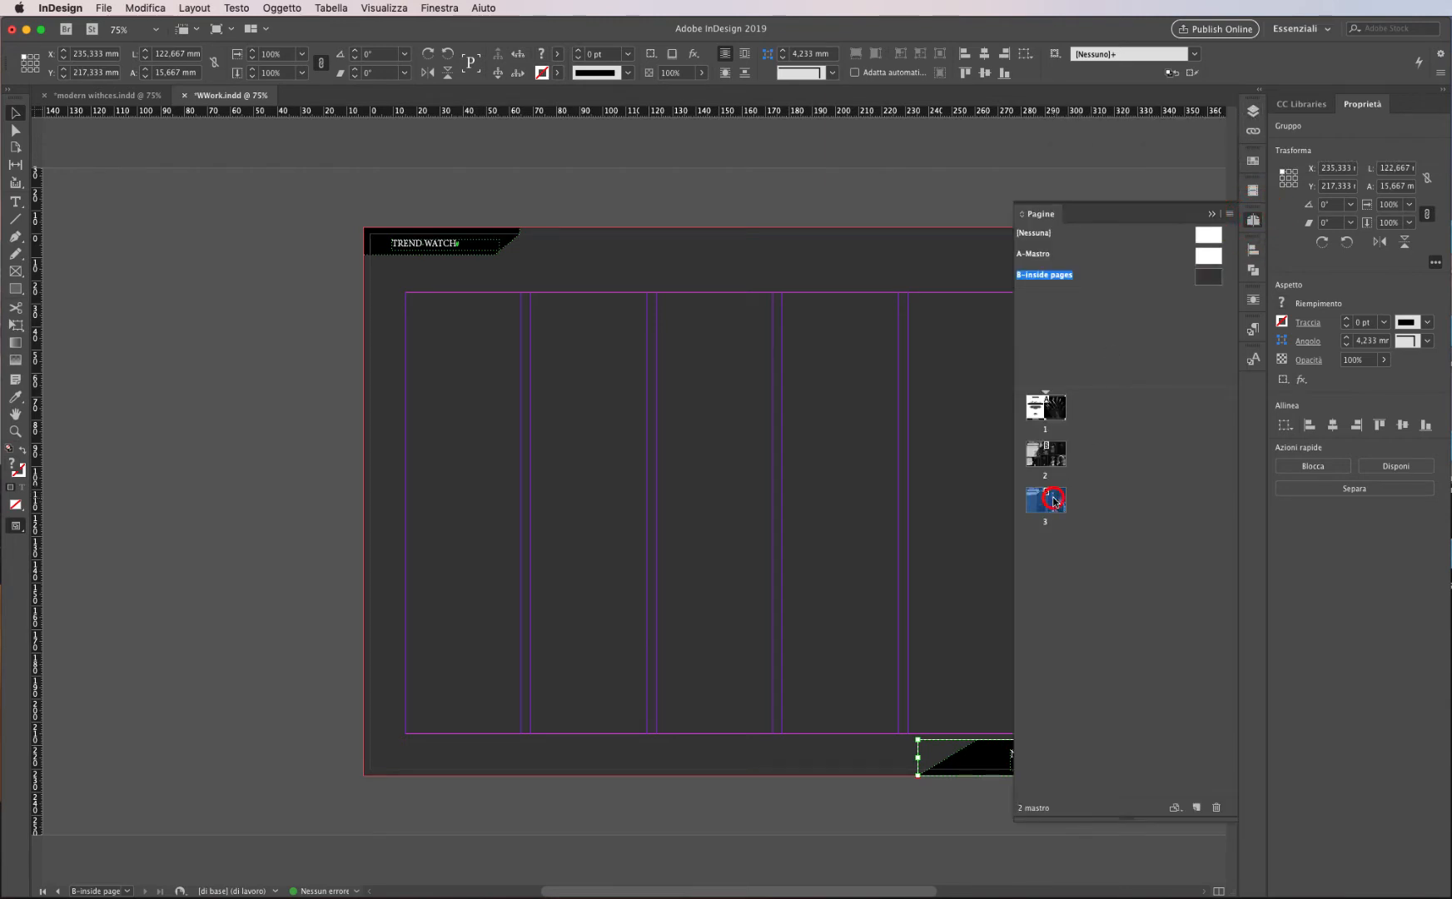
{"action": "left_click", "coordinate": [733, 292]}
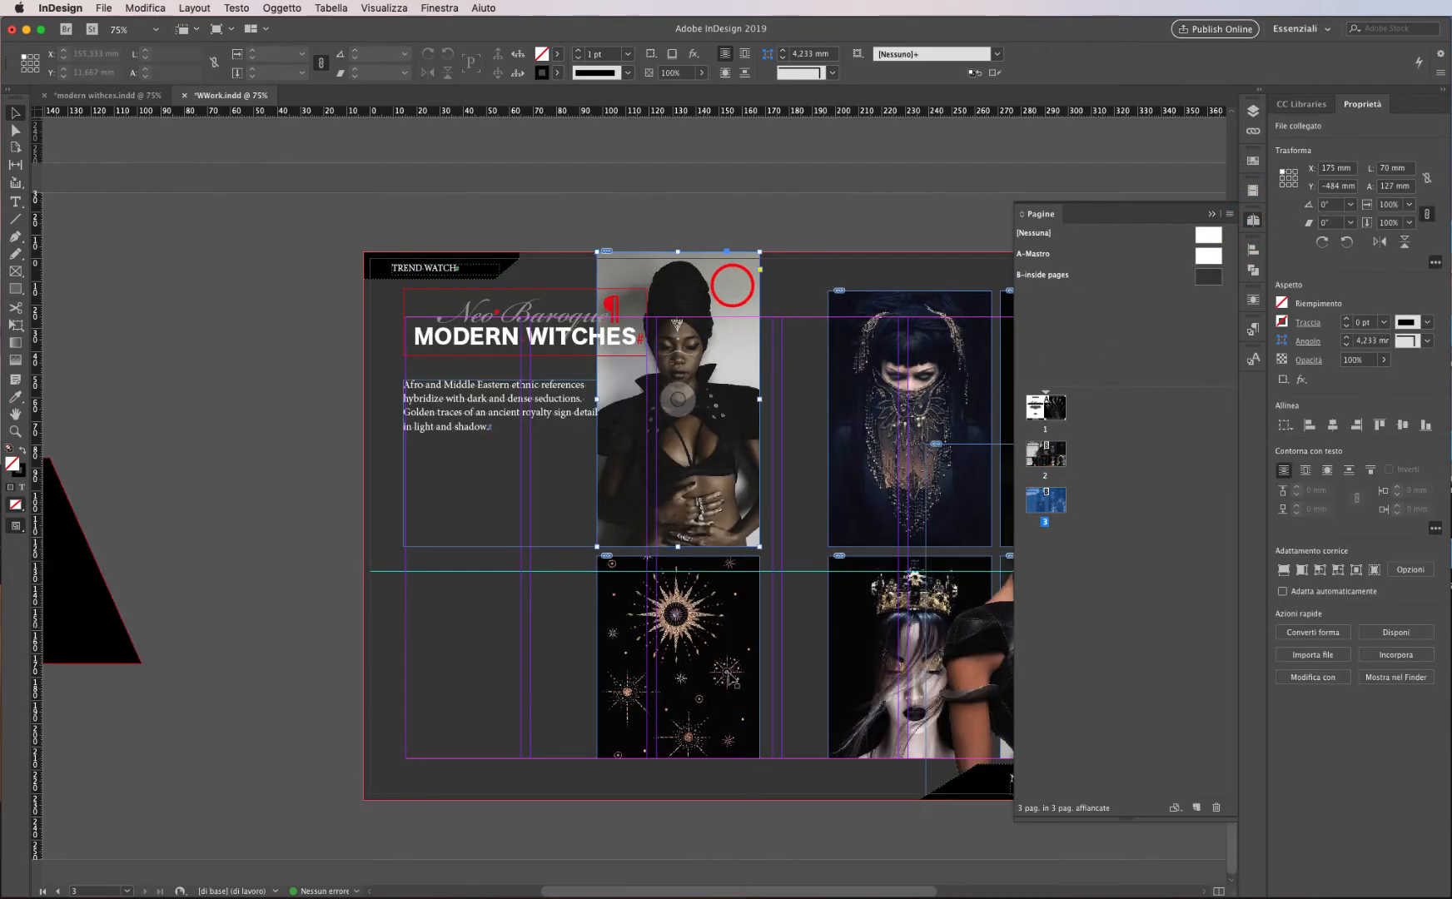
{"action": "left_click_drag", "start_coordinate": [733, 629], "coordinate": [543, 616]}
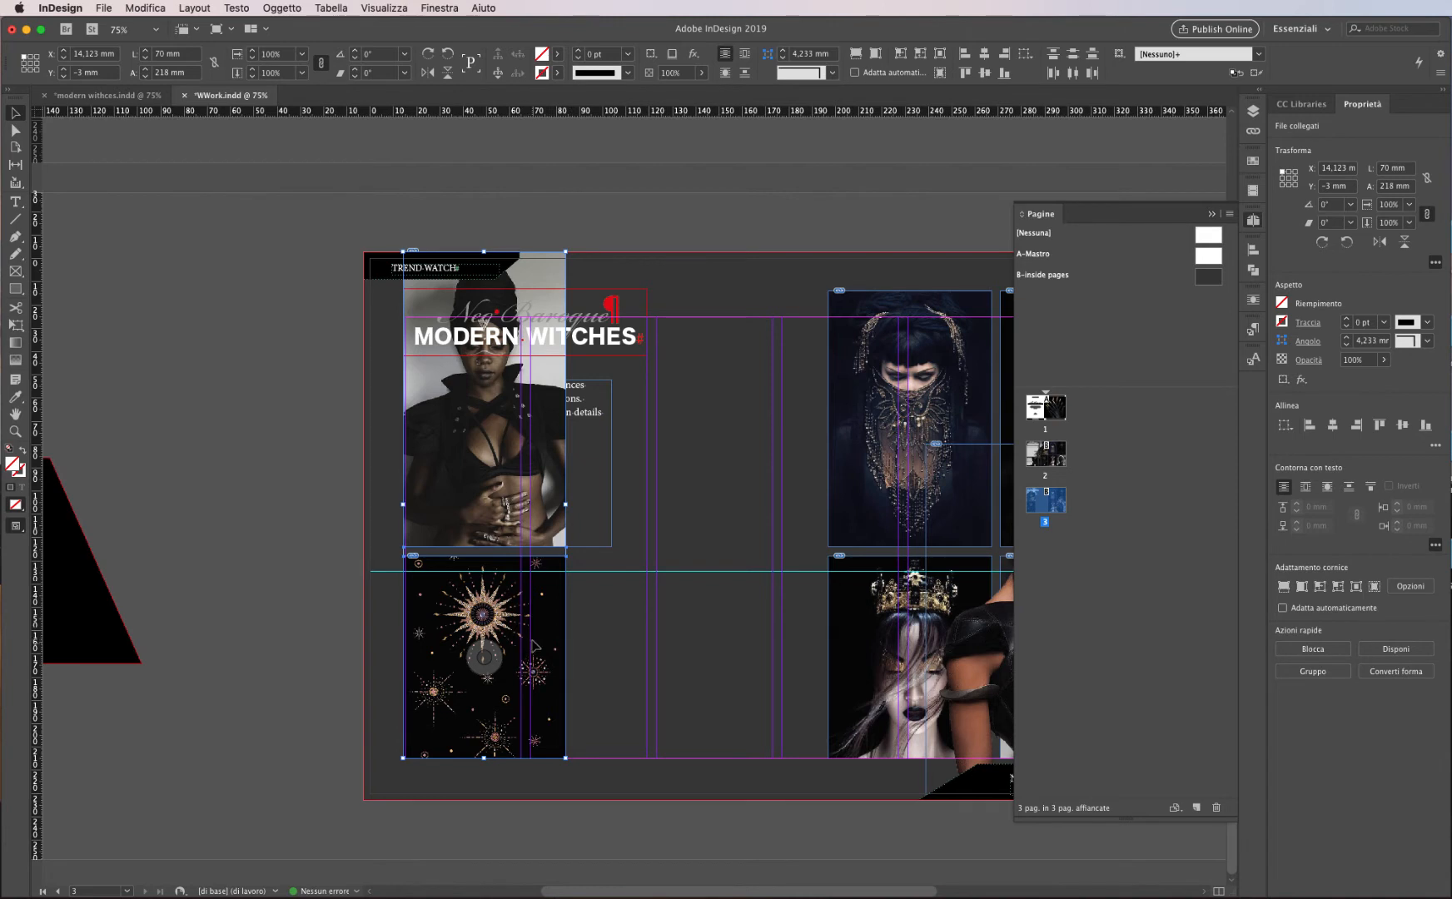
Step: Move the Neo Baroque Modern Witches title beside the turbaned portrait, at about X 88 mm, keeping its vertical position
{"action": "left_click", "coordinate": [607, 329]}
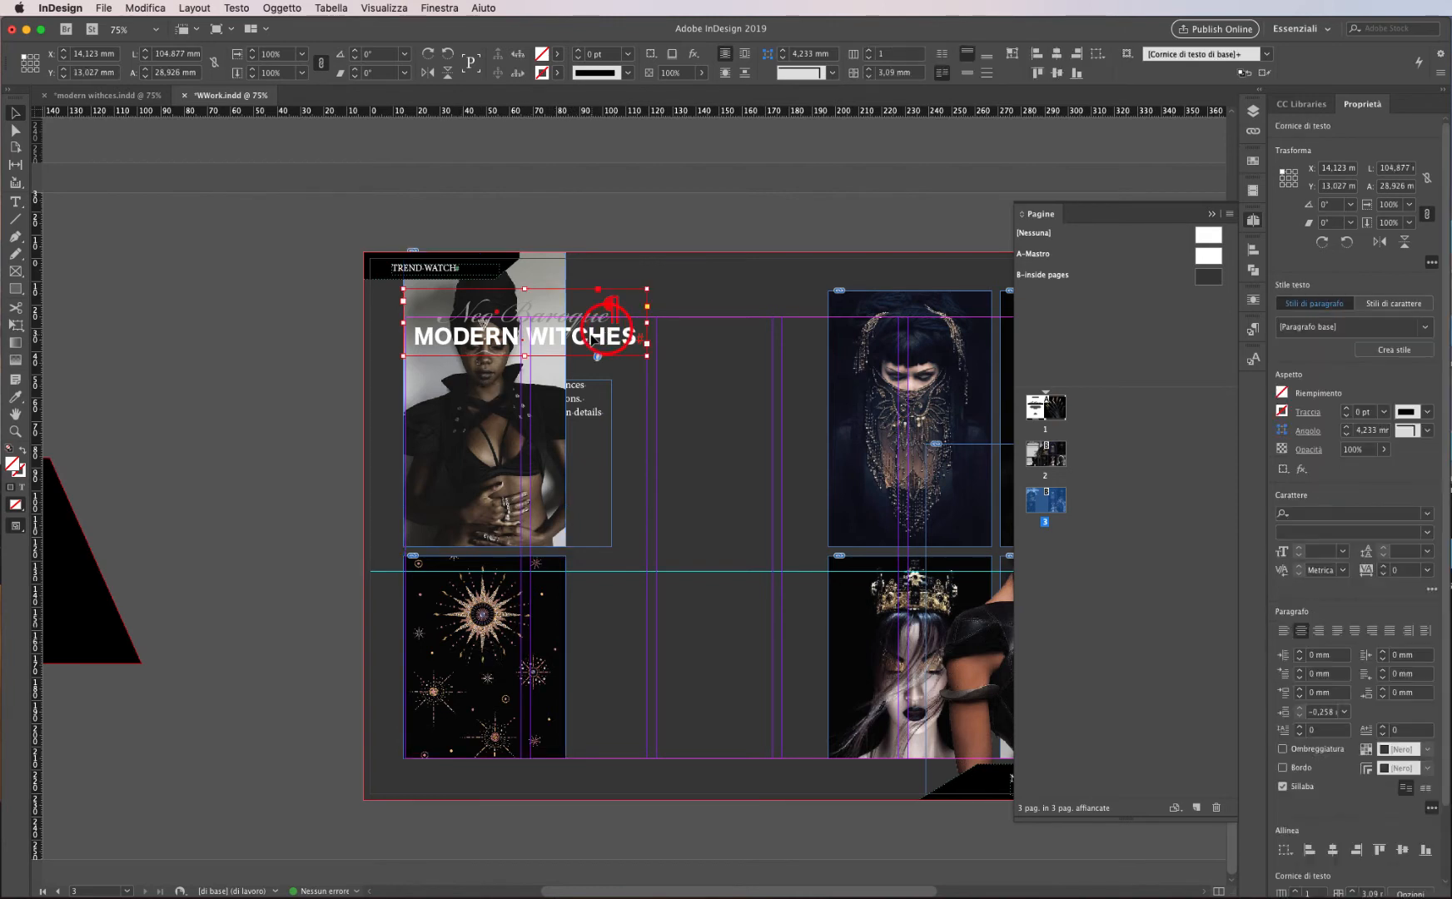
{"action": "left_click_drag", "start_coordinate": [590, 334], "coordinate": [769, 348]}
{"action": "key", "text": "Left"}
{"action": "key", "text": "Left"}
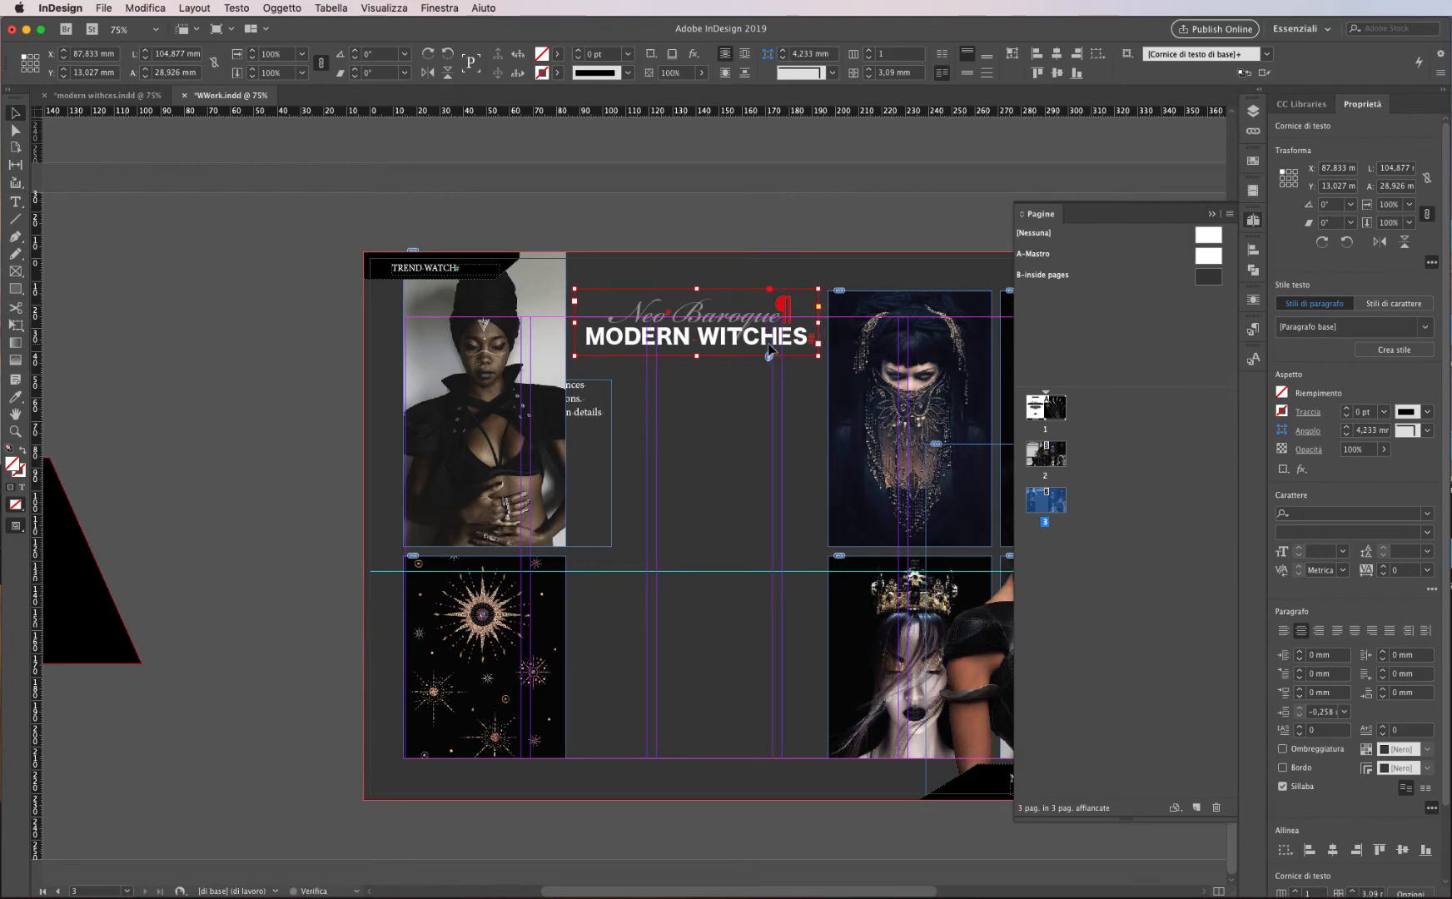
Step: Place the body paragraph under the title at about X 93 mm and resize its frame to about 100 by 66 mm
{"action": "left_click_drag", "start_coordinate": [575, 393], "coordinate": [781, 392]}
{"action": "left_click_drag", "start_coordinate": [611, 548], "coordinate": [587, 541]}
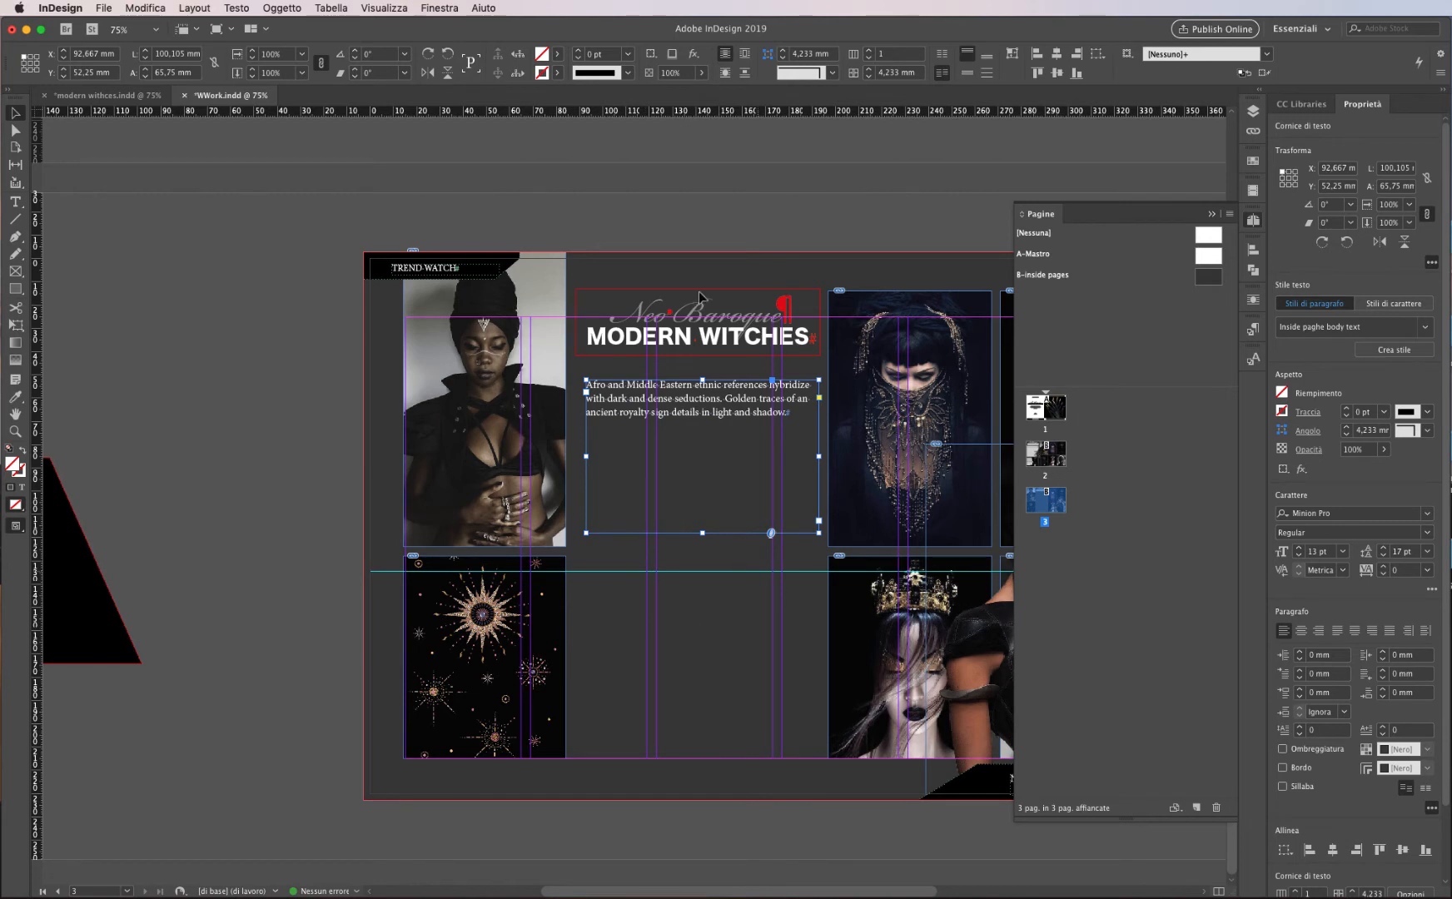
{"action": "left_click", "coordinate": [371, 193]}
Step: Duplicate the golden sun image into the gap below the paragraph and enlarge the copy's frame to about 101 by 116 mm
{"action": "scroll", "coordinate": [596, 408], "scroll_direction": "right", "scroll_amount": 1}
{"action": "left_click", "coordinate": [597, 408]}
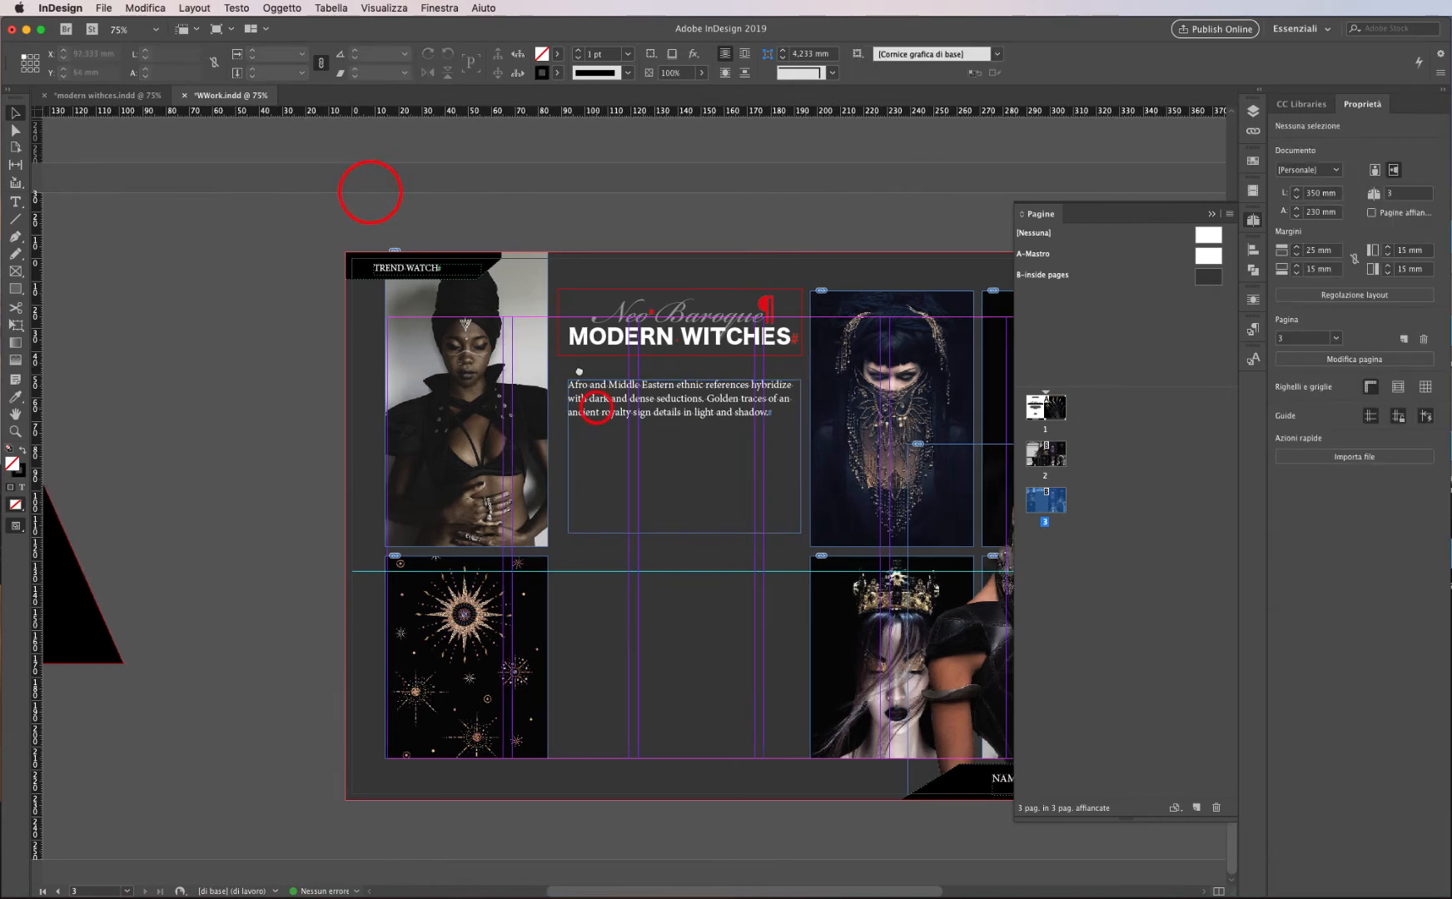
{"action": "left_click", "coordinate": [527, 300]}
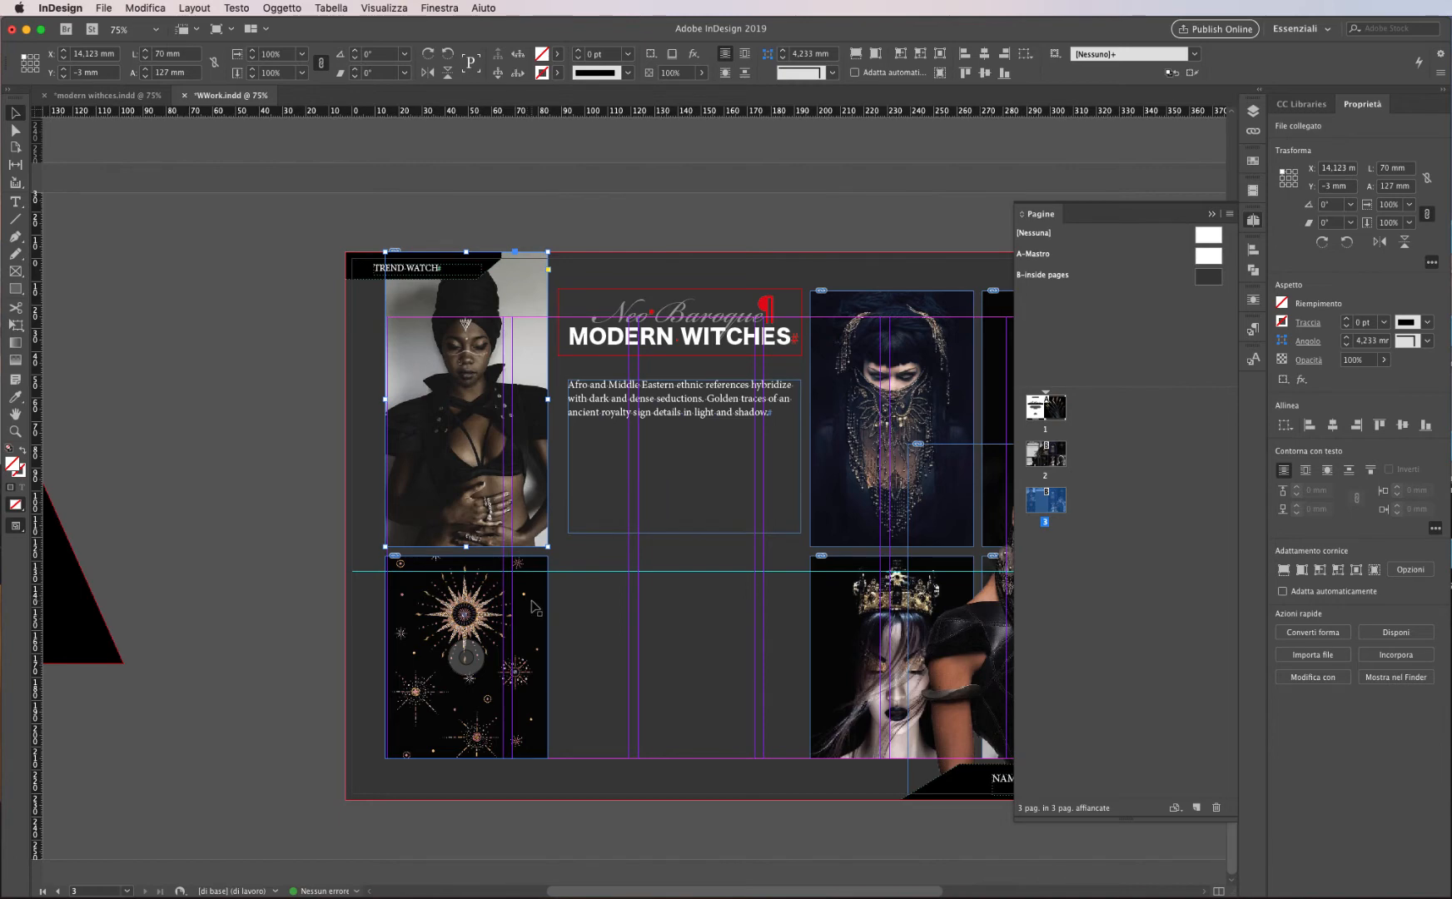
{"action": "scroll", "coordinate": [566, 618], "scroll_direction": "right", "scroll_amount": 10}
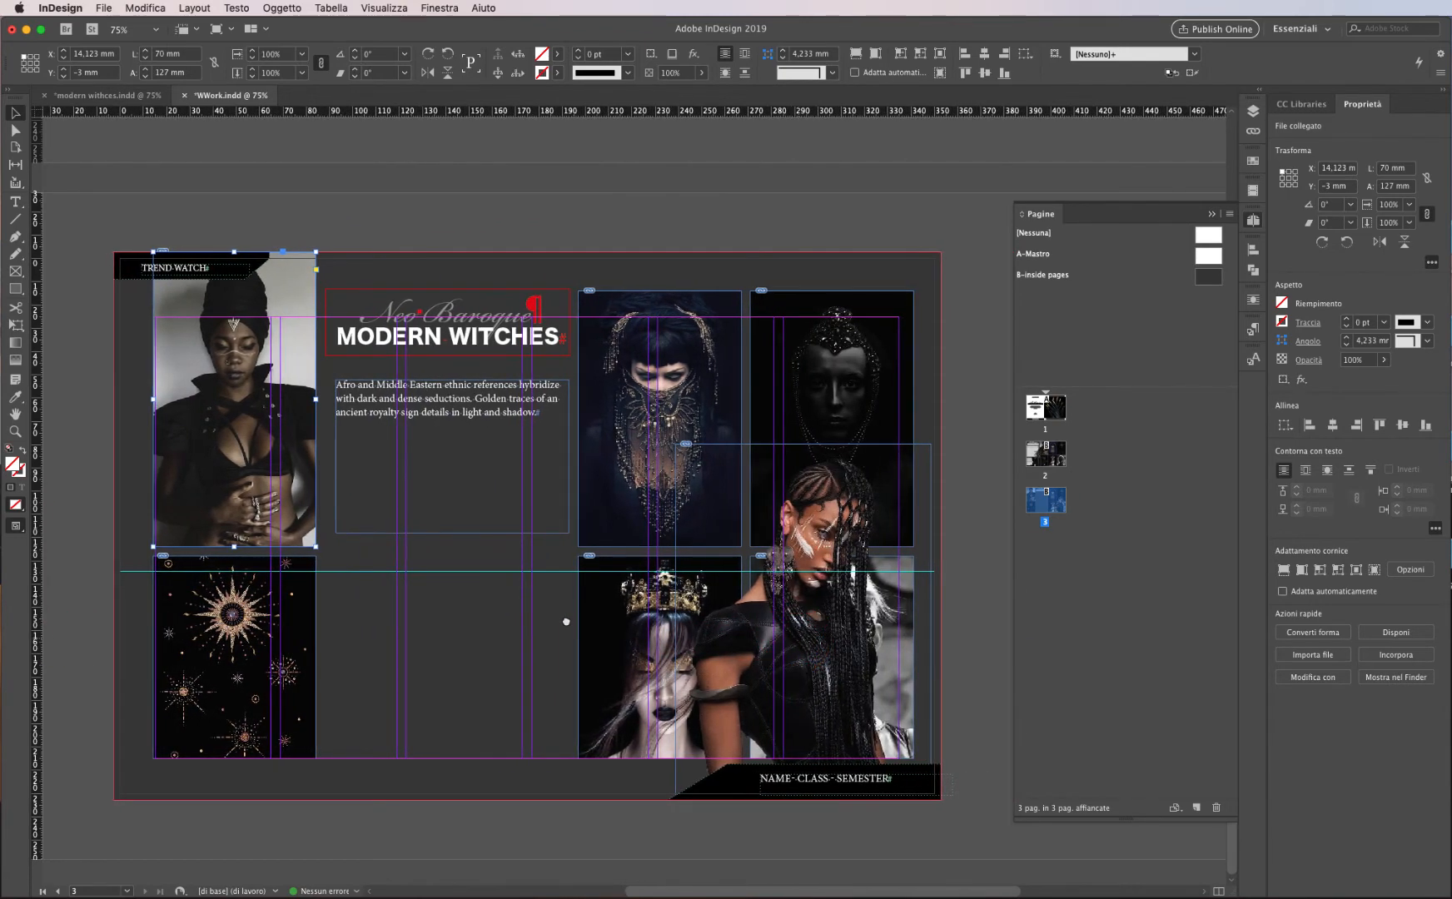
{"action": "left_click_drag", "start_coordinate": [566, 621], "coordinate": [723, 615]}
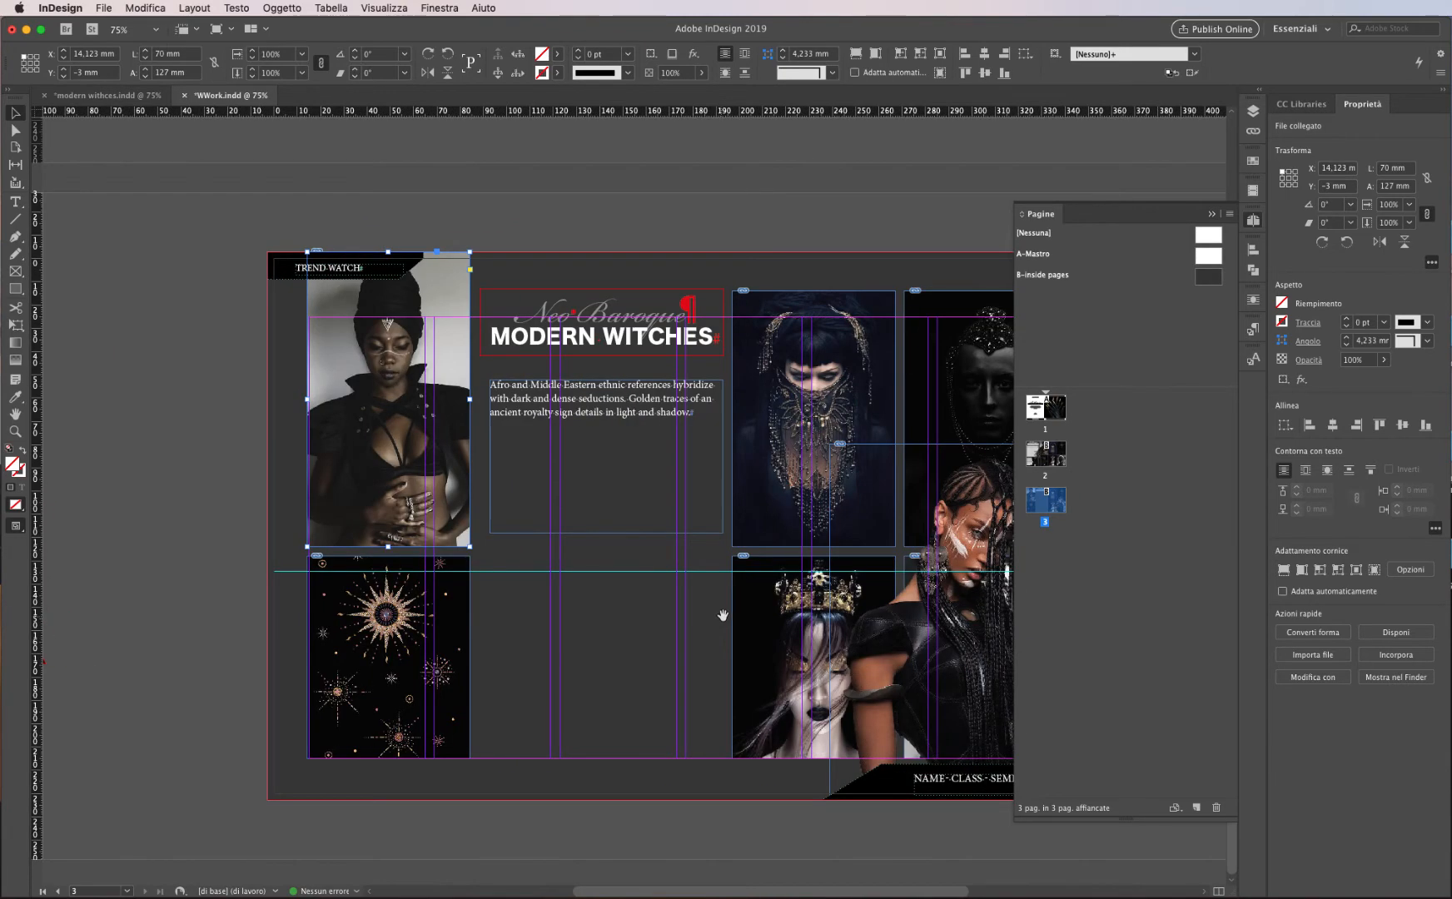
{"action": "left_click", "coordinate": [455, 604]}
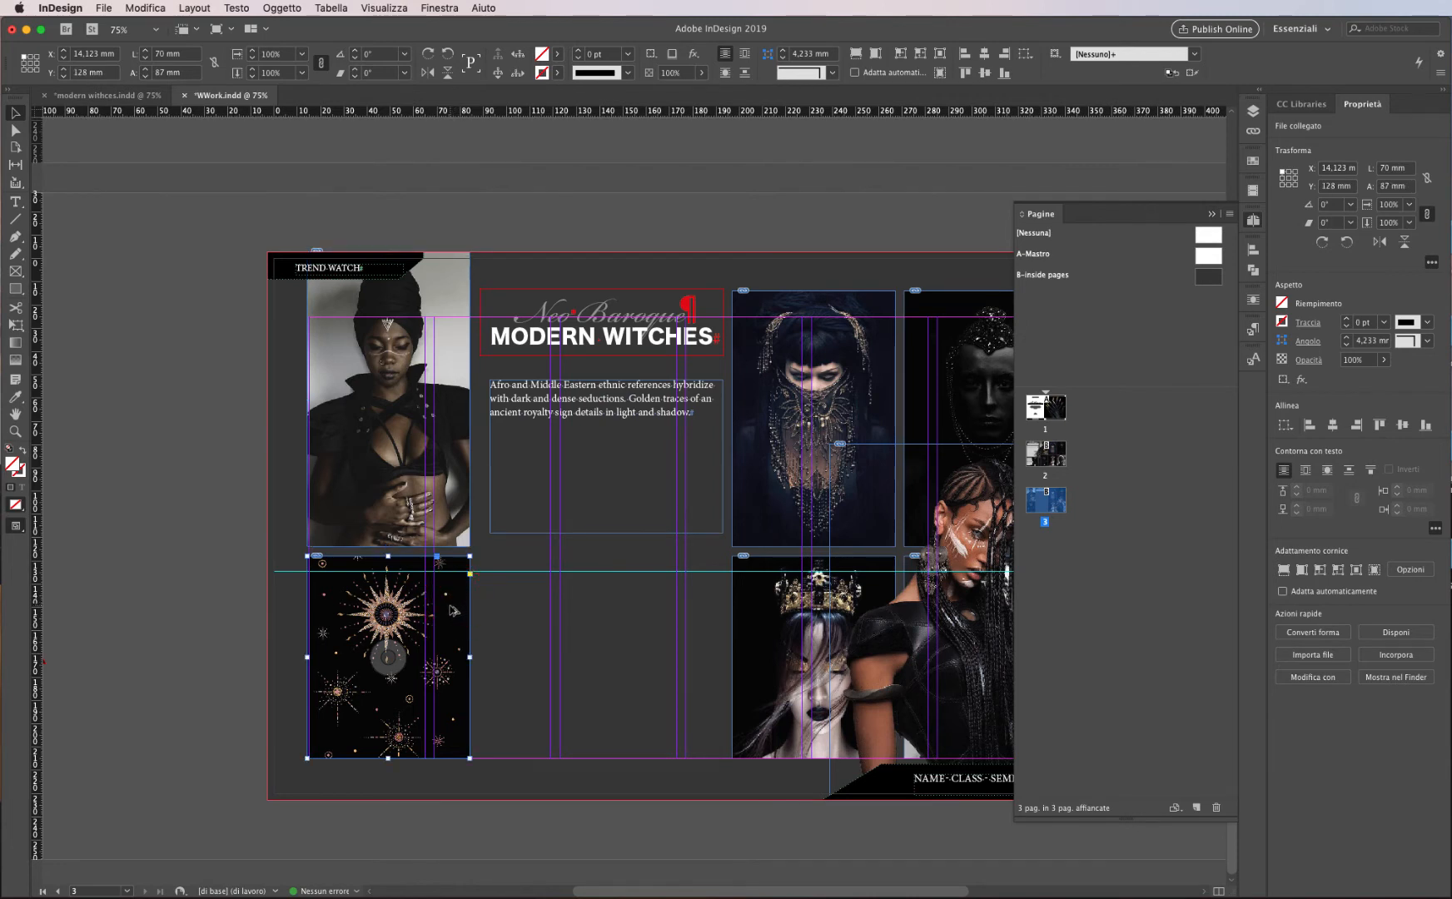
{"action": "left_click_drag", "start_coordinate": [450, 610], "coordinate": [633, 618]}
{"action": "left_click_drag", "start_coordinate": [650, 557], "coordinate": [723, 490]}
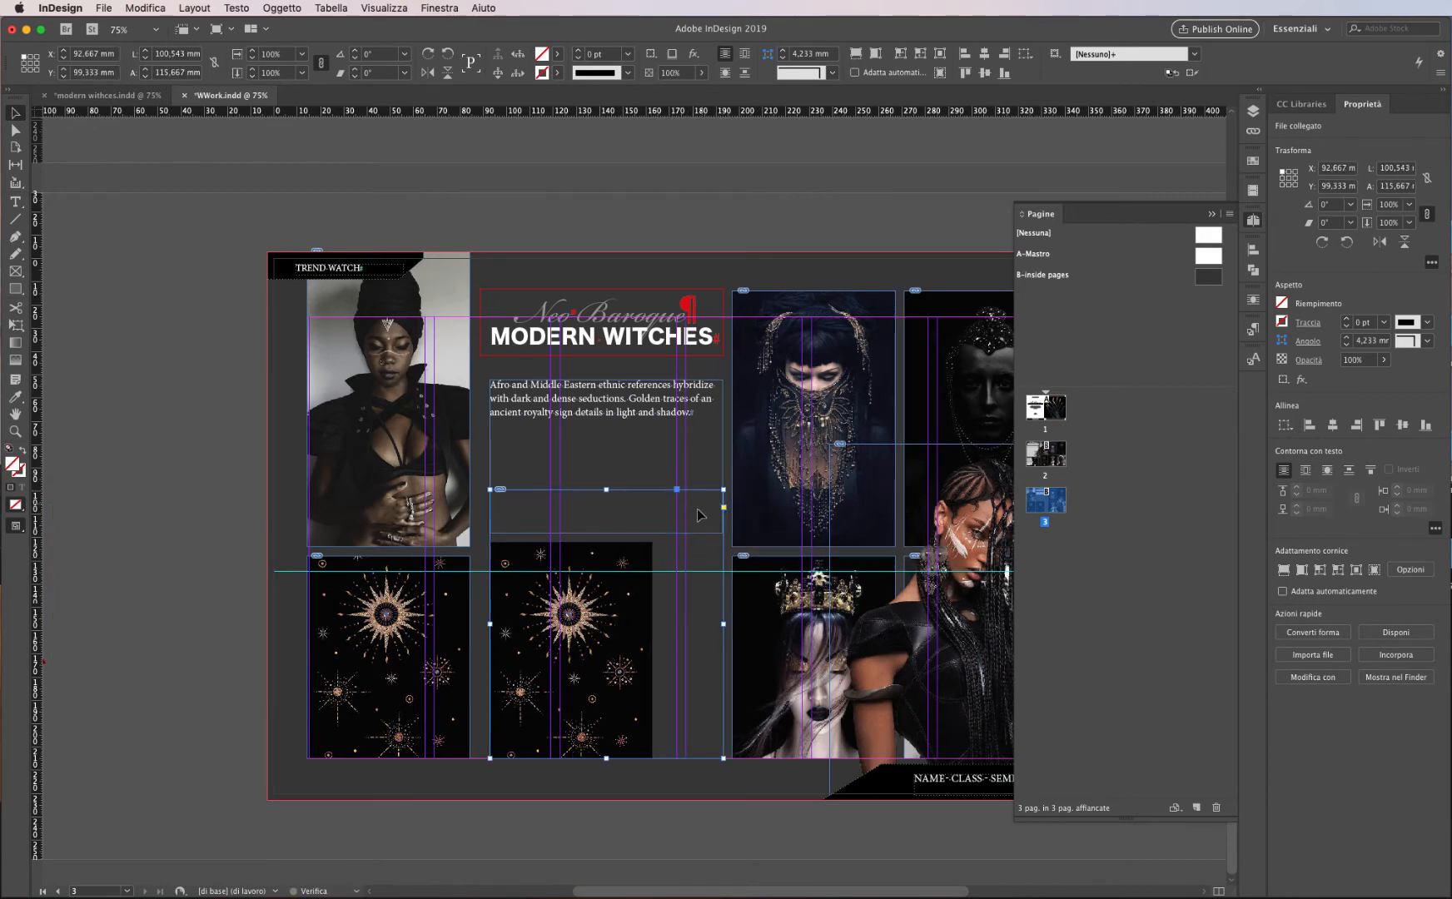
Step: Replace the duplicated sun image with the Witches folder's JPEG of black hands with golden fingertips, accepting the default import options
{"action": "key", "text": "super+d"}
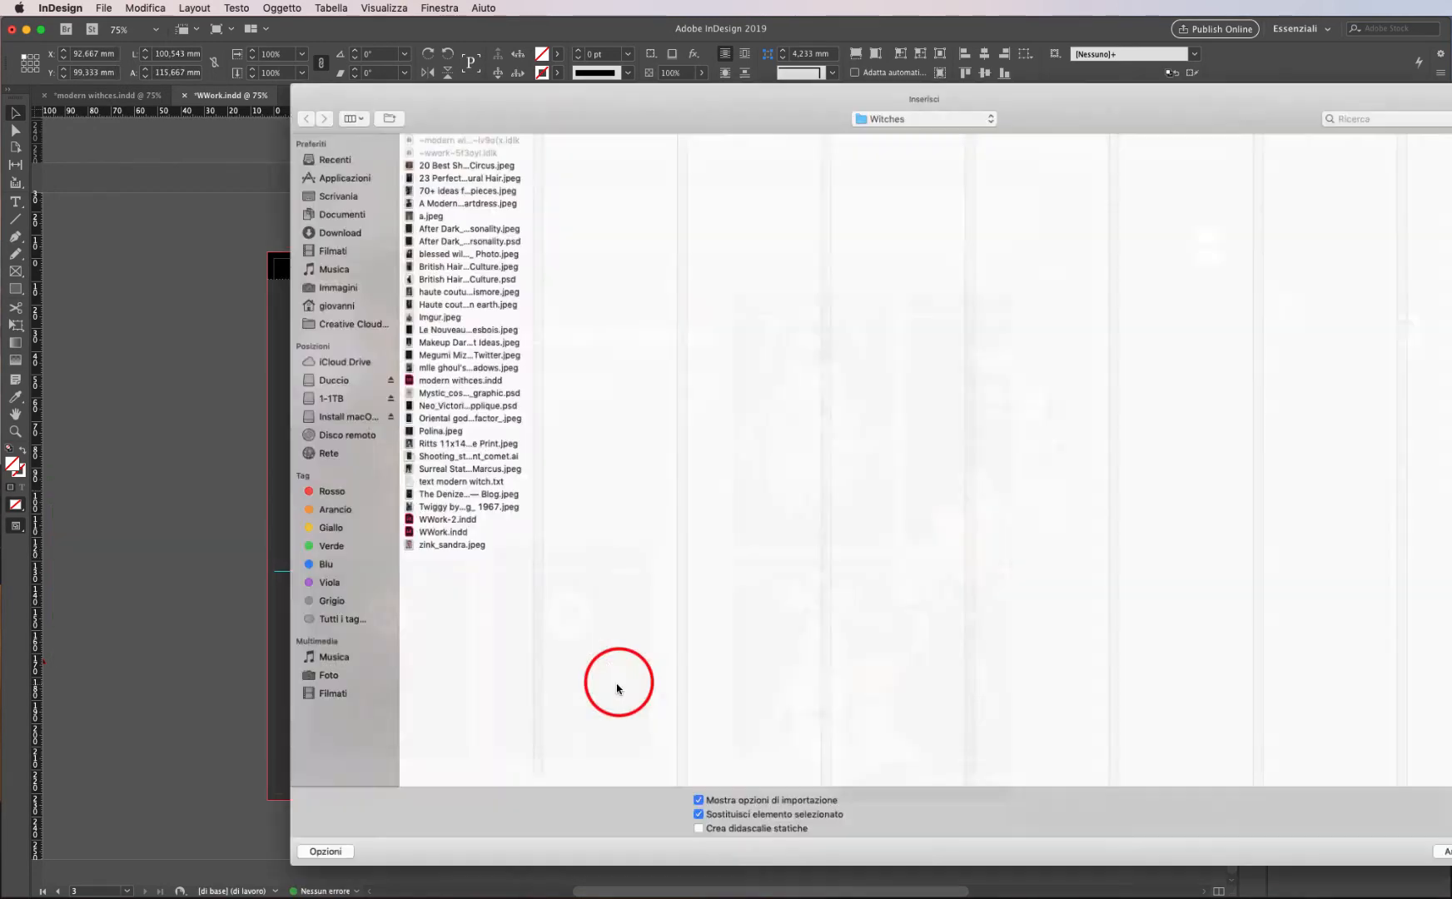
{"action": "left_click", "coordinate": [432, 341]}
{"action": "left_click", "coordinate": [429, 350]}
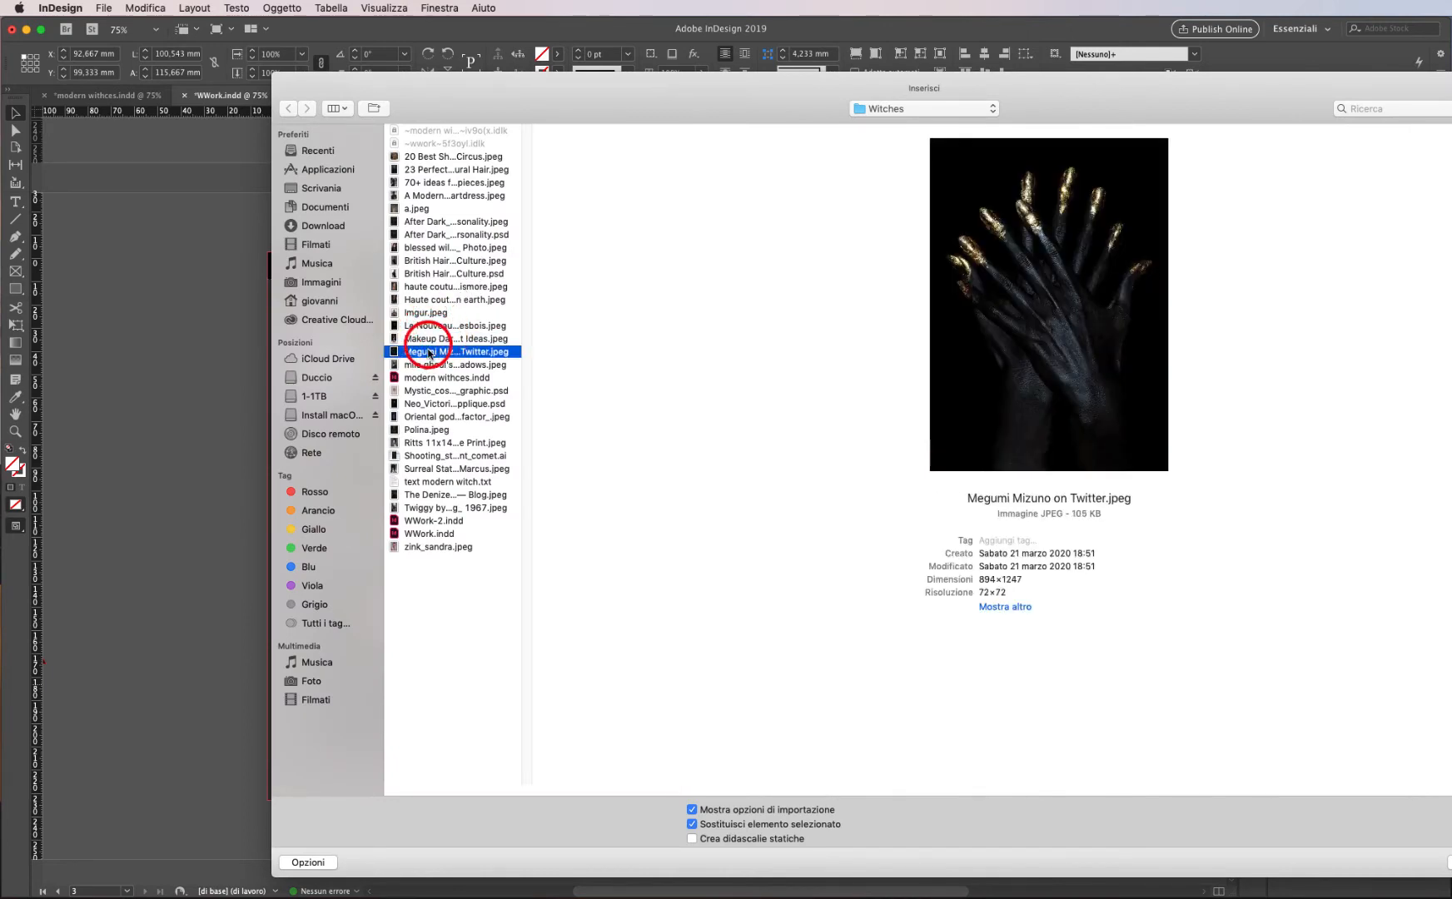
{"action": "double_click", "coordinate": [1257, 99]}
{"action": "left_click", "coordinate": [1320, 841]}
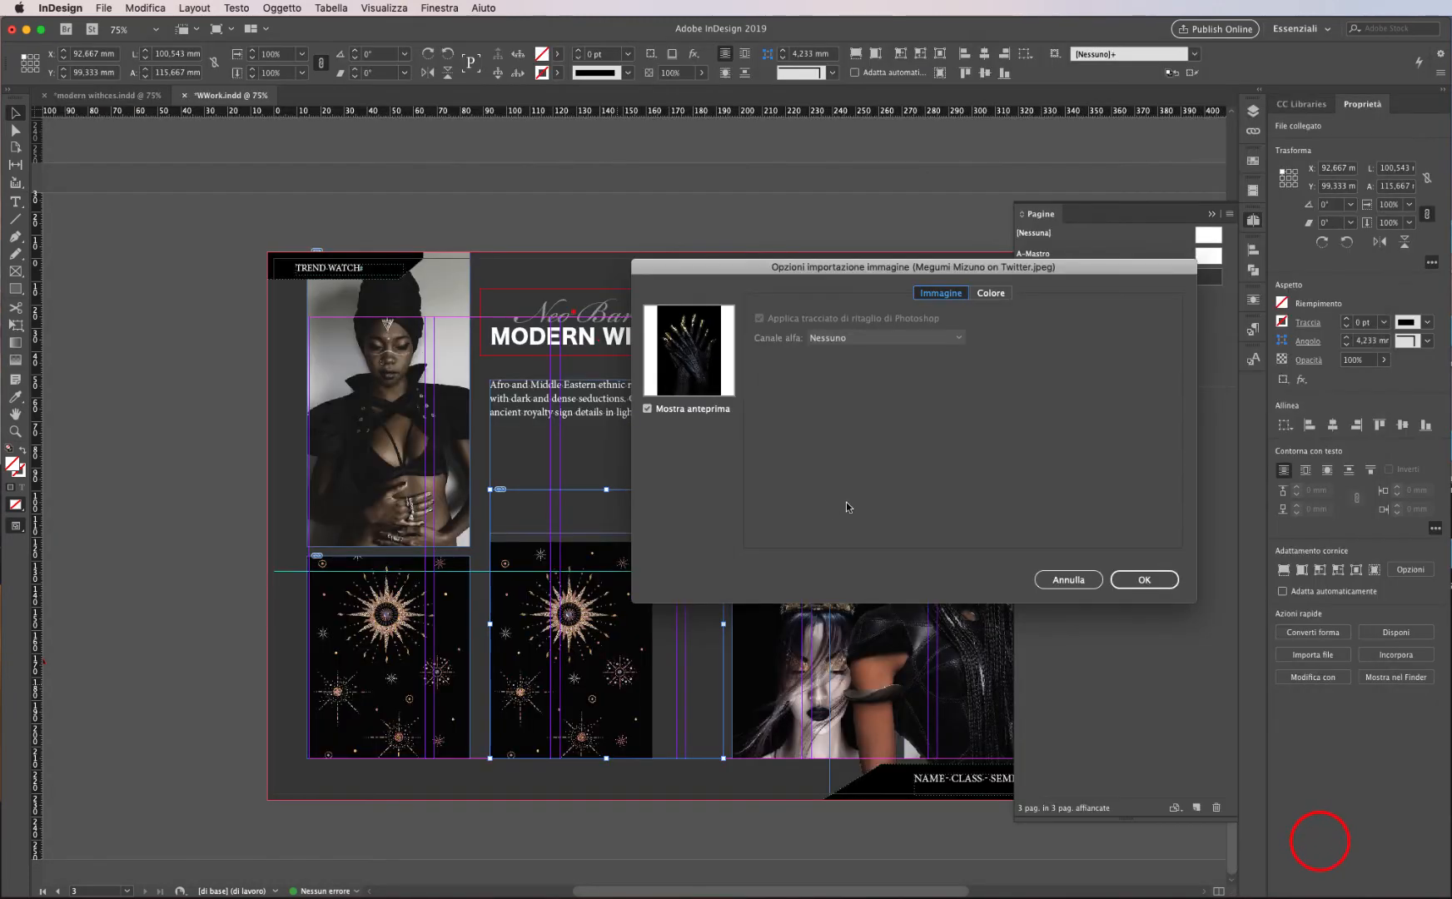
{"action": "left_click", "coordinate": [1153, 583]}
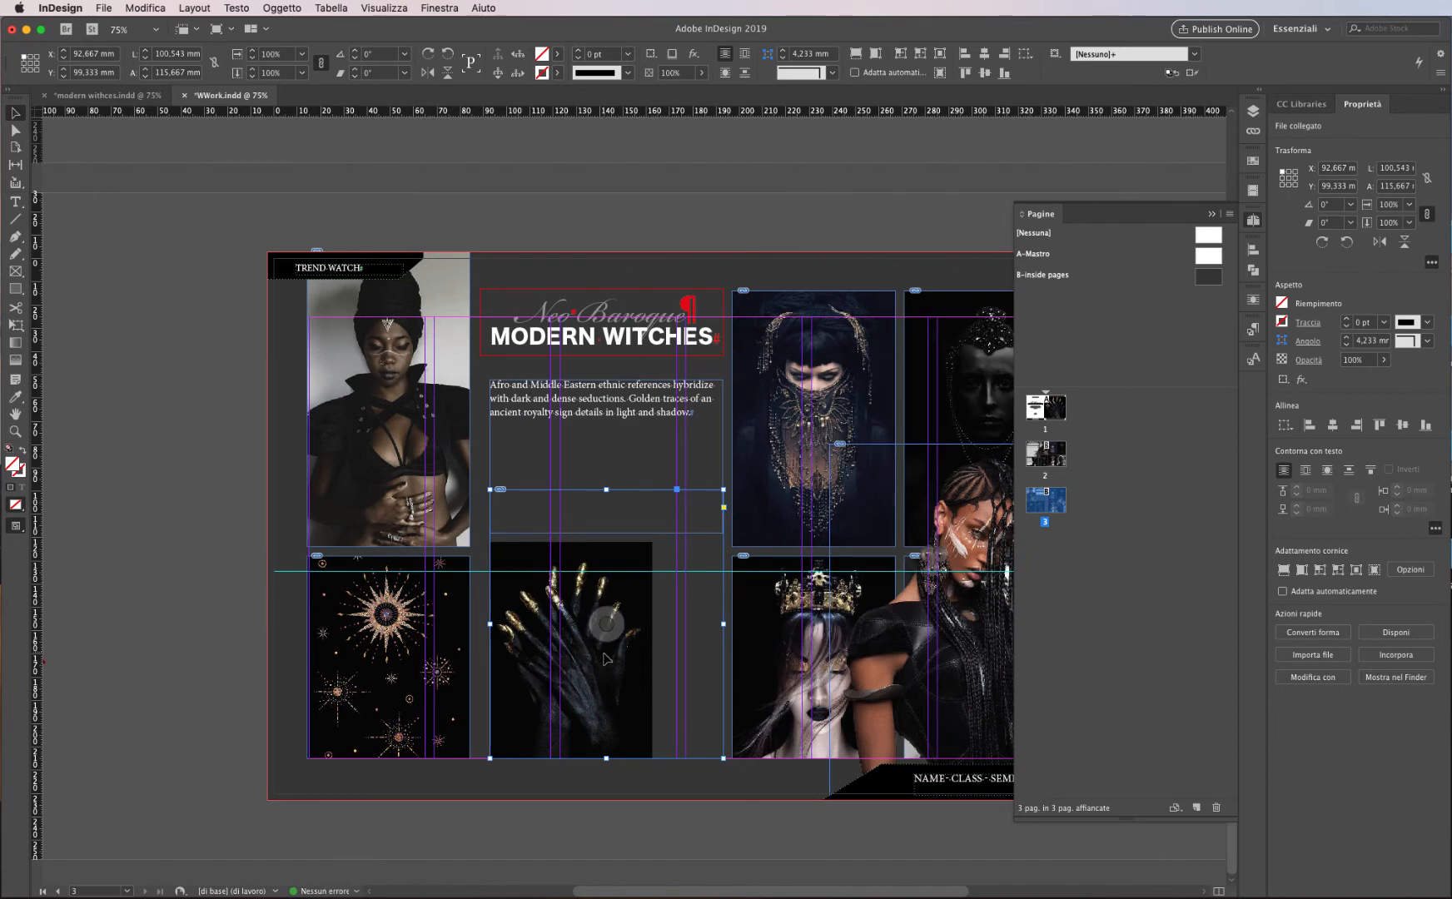
Step: Fill the hands image's frame proportionally, then extend the frame upward to a height of about 126 mm
{"action": "right_click", "coordinate": [600, 693]}
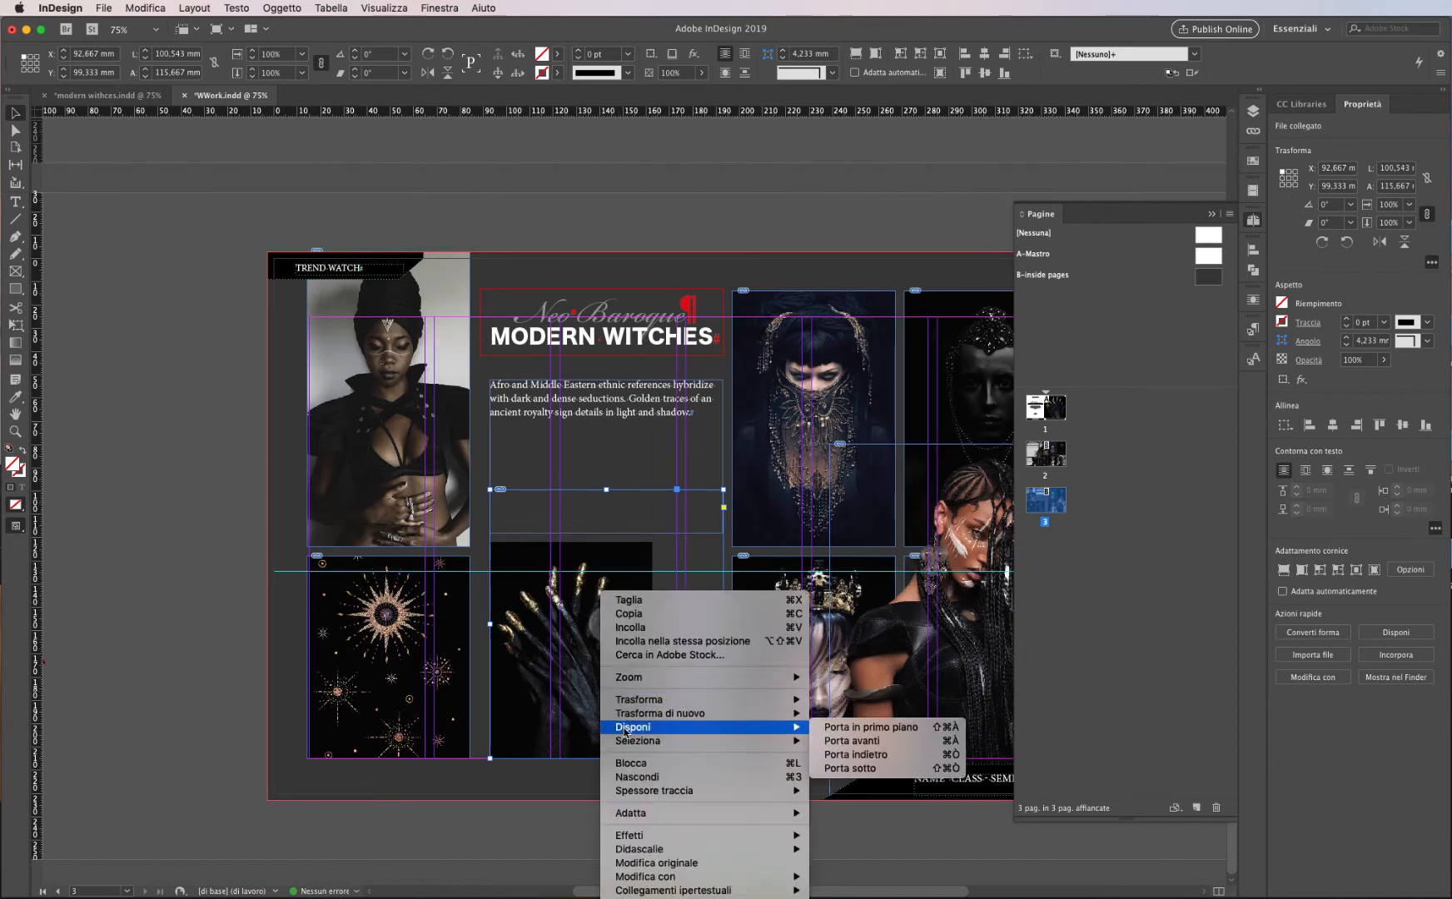
{"action": "mouse_move", "coordinate": [642, 816]}
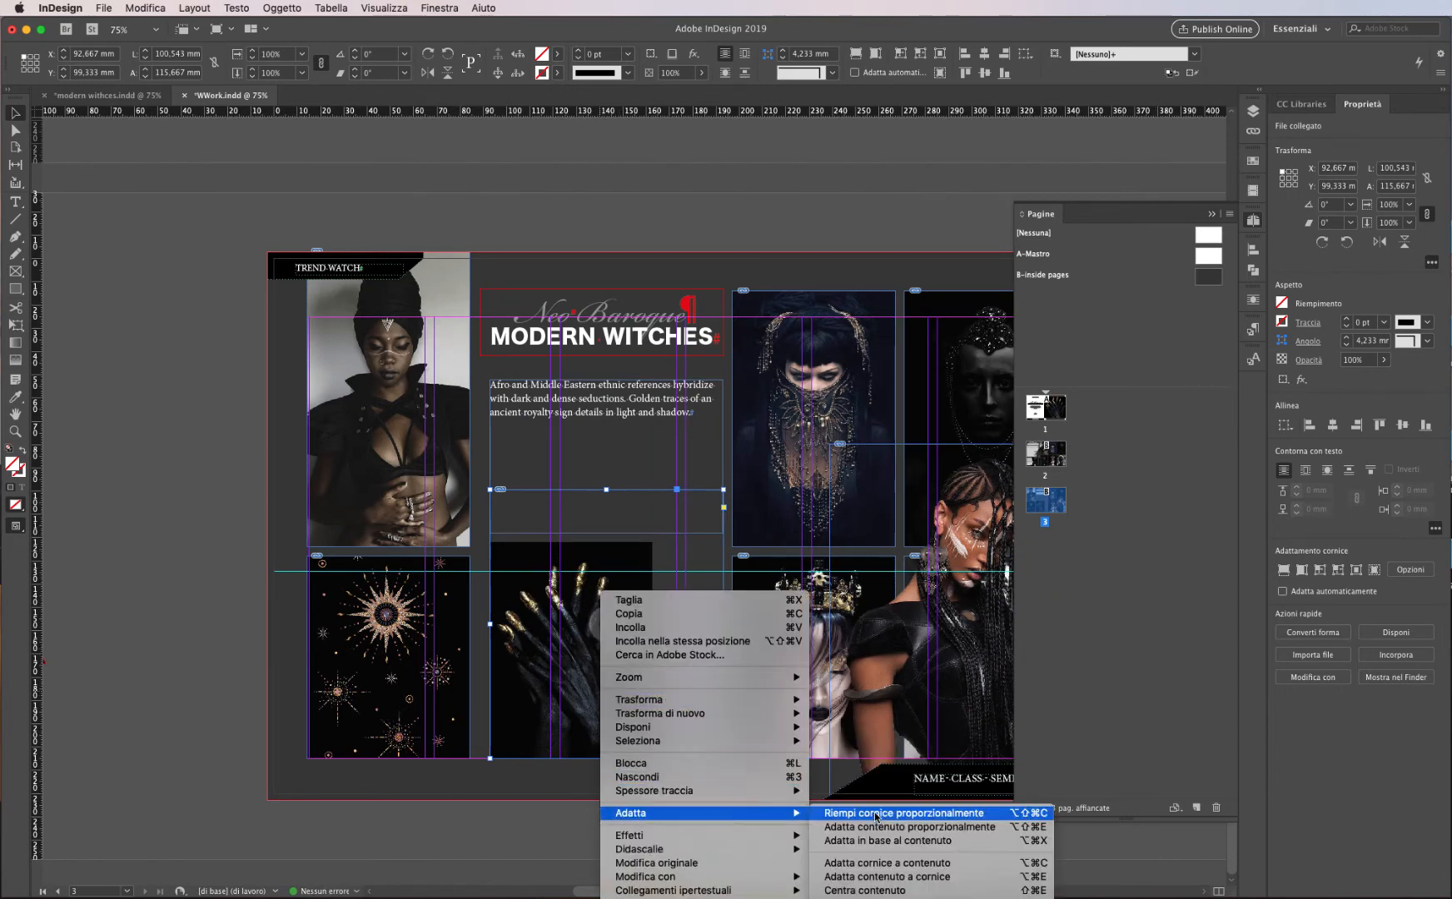
{"action": "left_click", "coordinate": [878, 816]}
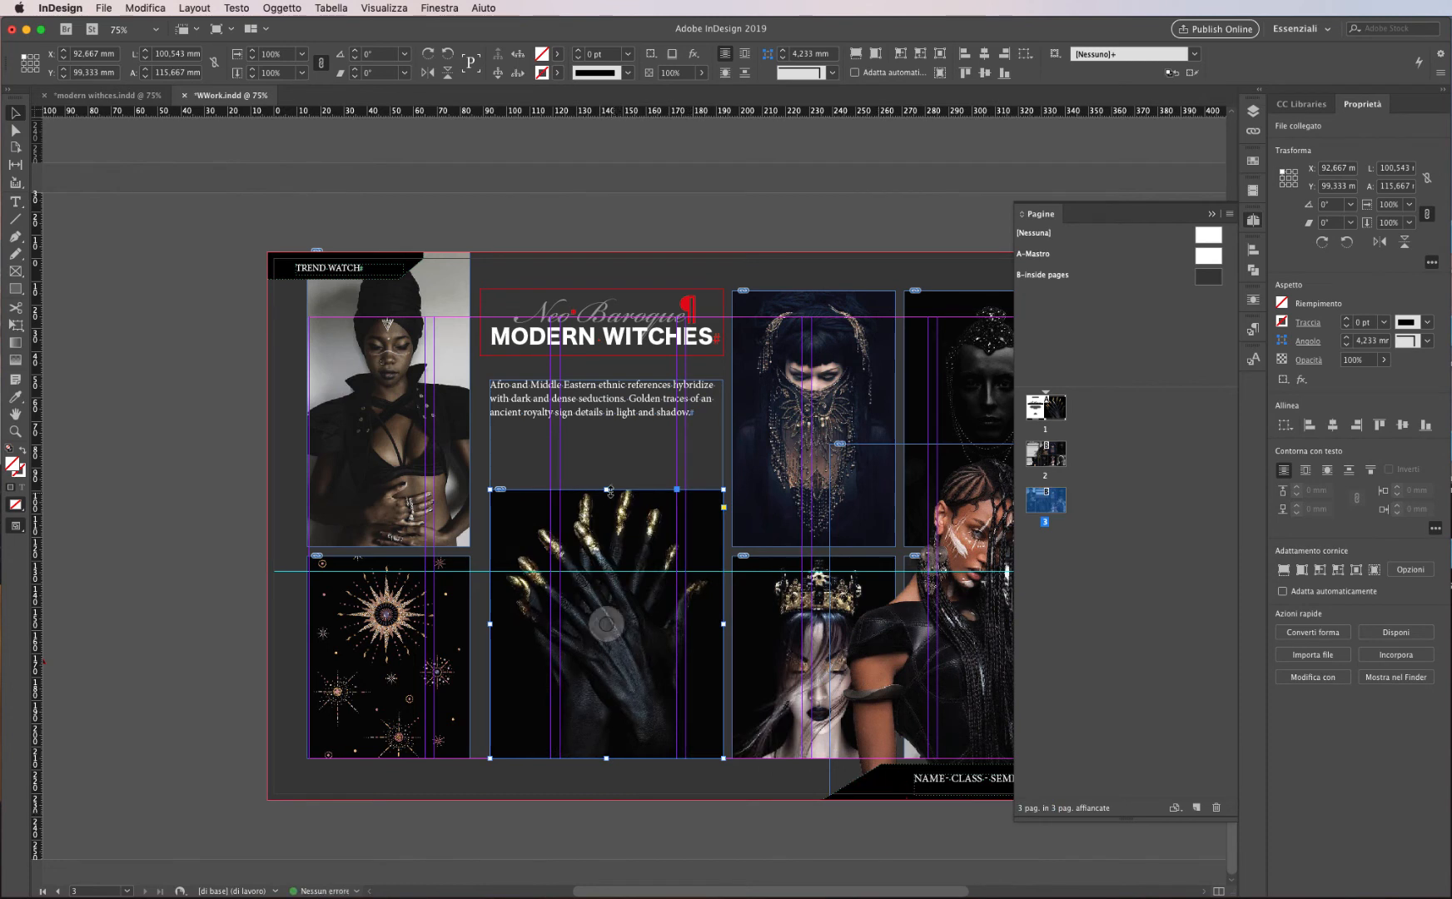
{"action": "left_click_drag", "start_coordinate": [606, 490], "coordinate": [606, 467]}
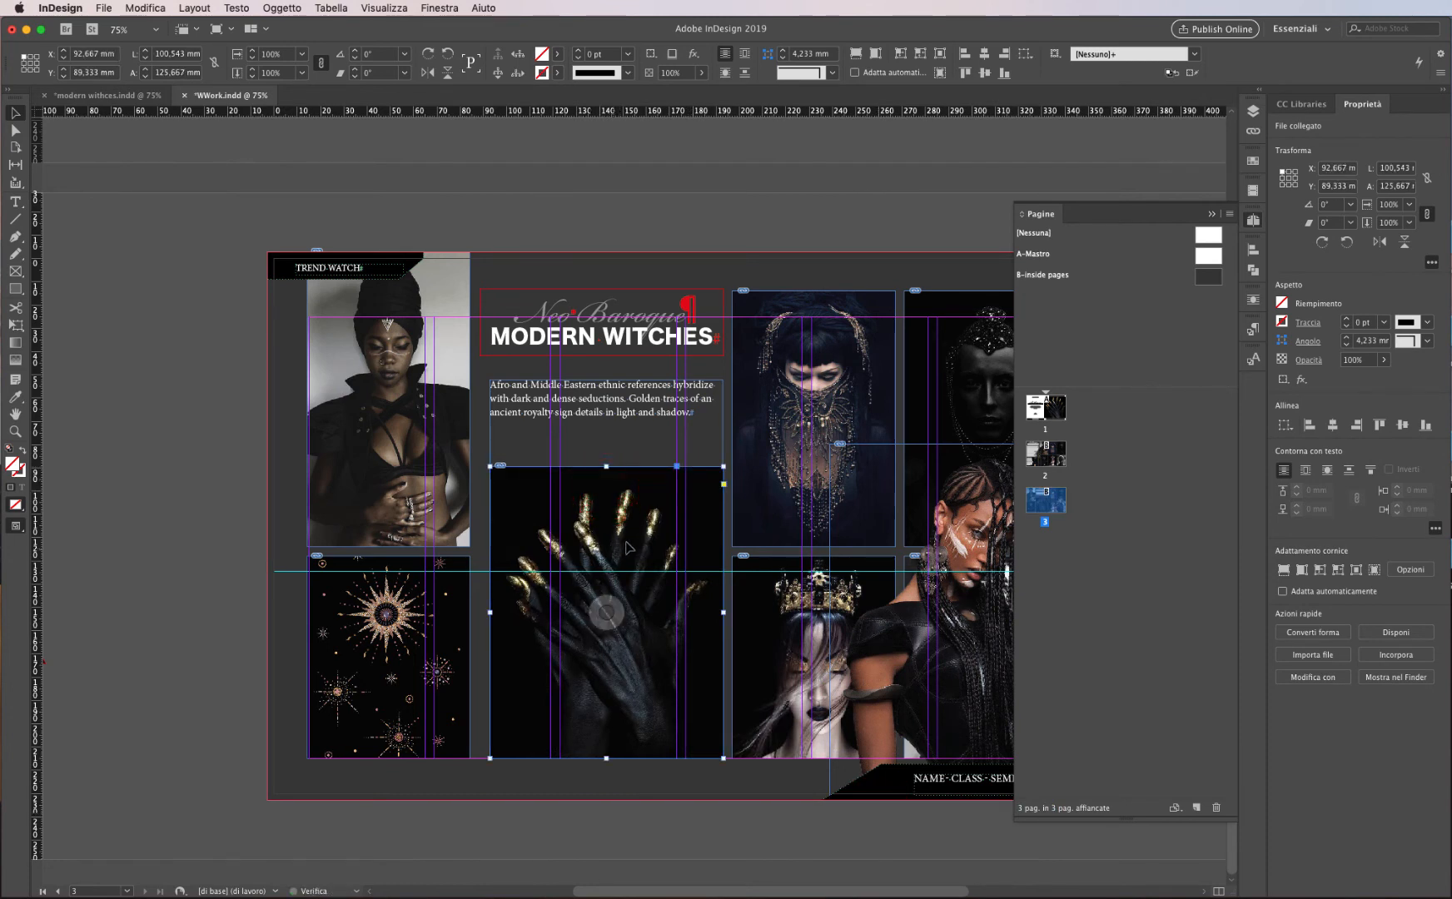
{"action": "left_click", "coordinate": [198, 520]}
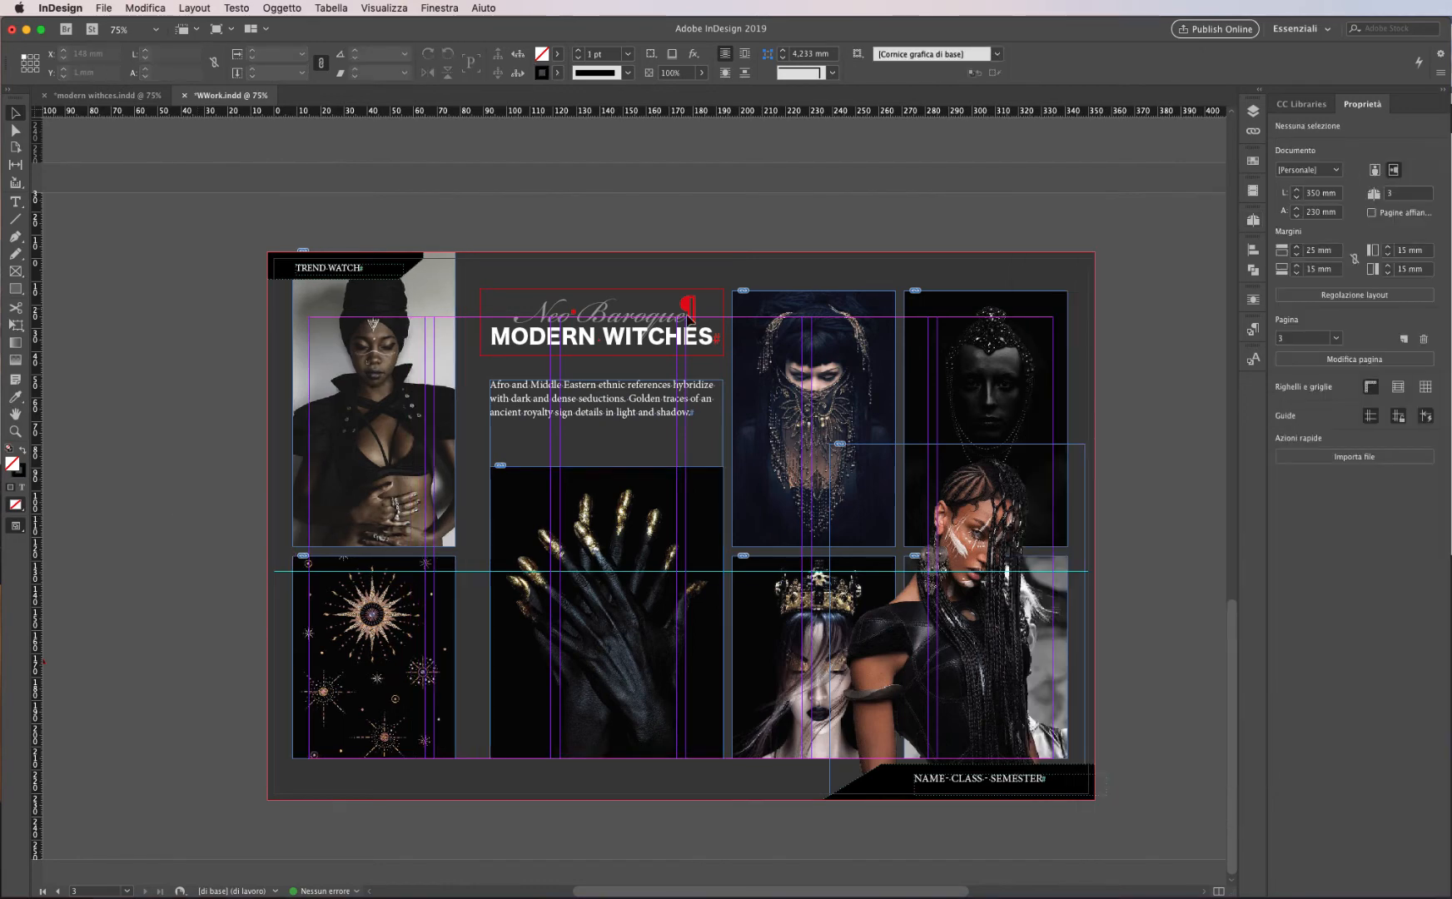
Step: Scale up the cut-out braided figure, keeping its lower left corner anchored and extending it past the page's right edge
{"action": "left_click", "coordinate": [803, 305]}
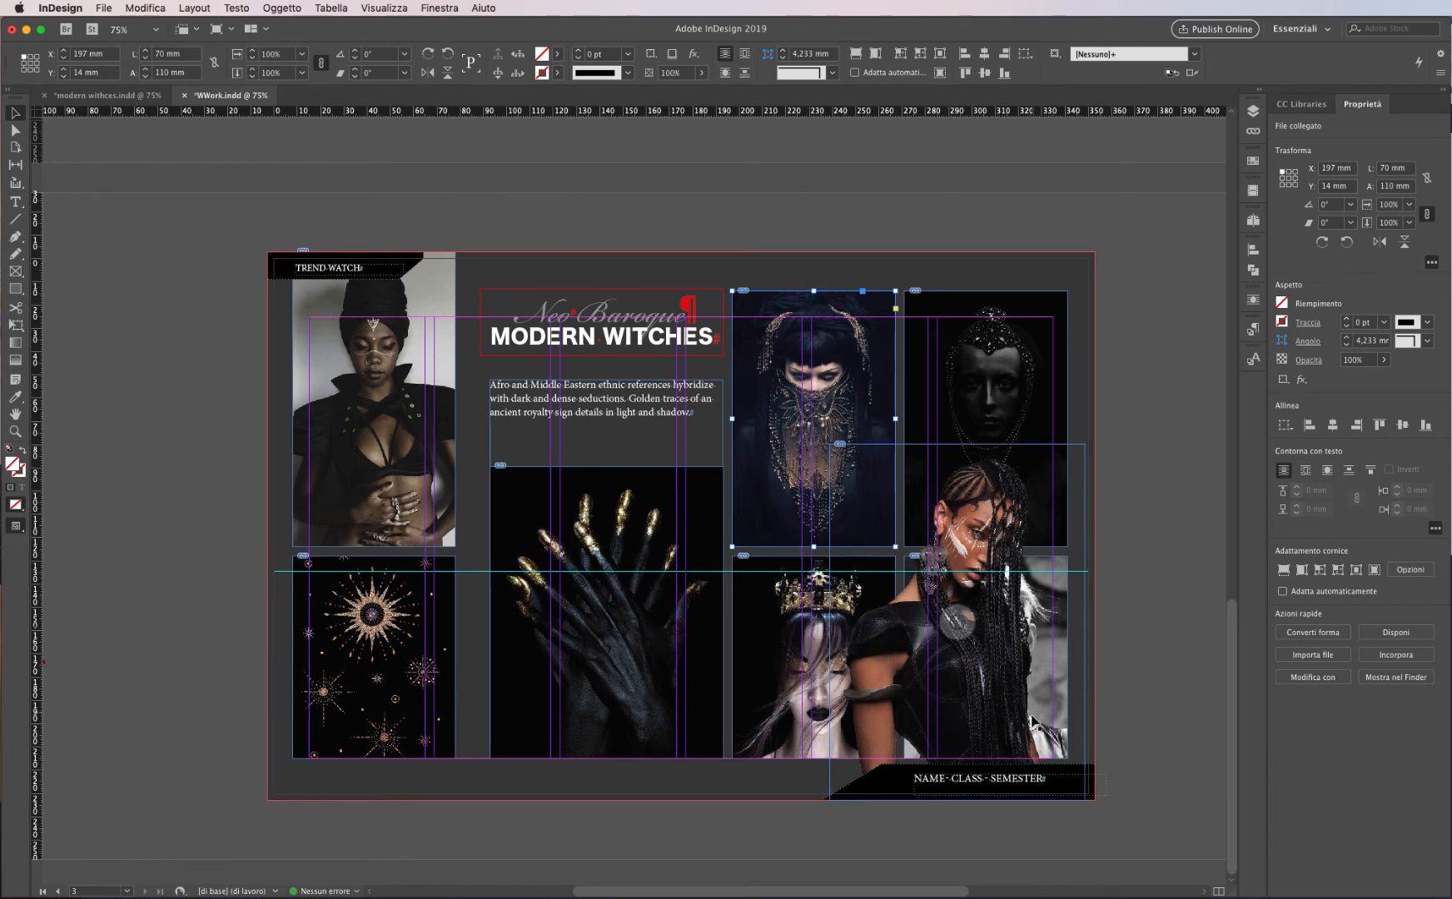
{"action": "left_click", "coordinate": [1046, 543]}
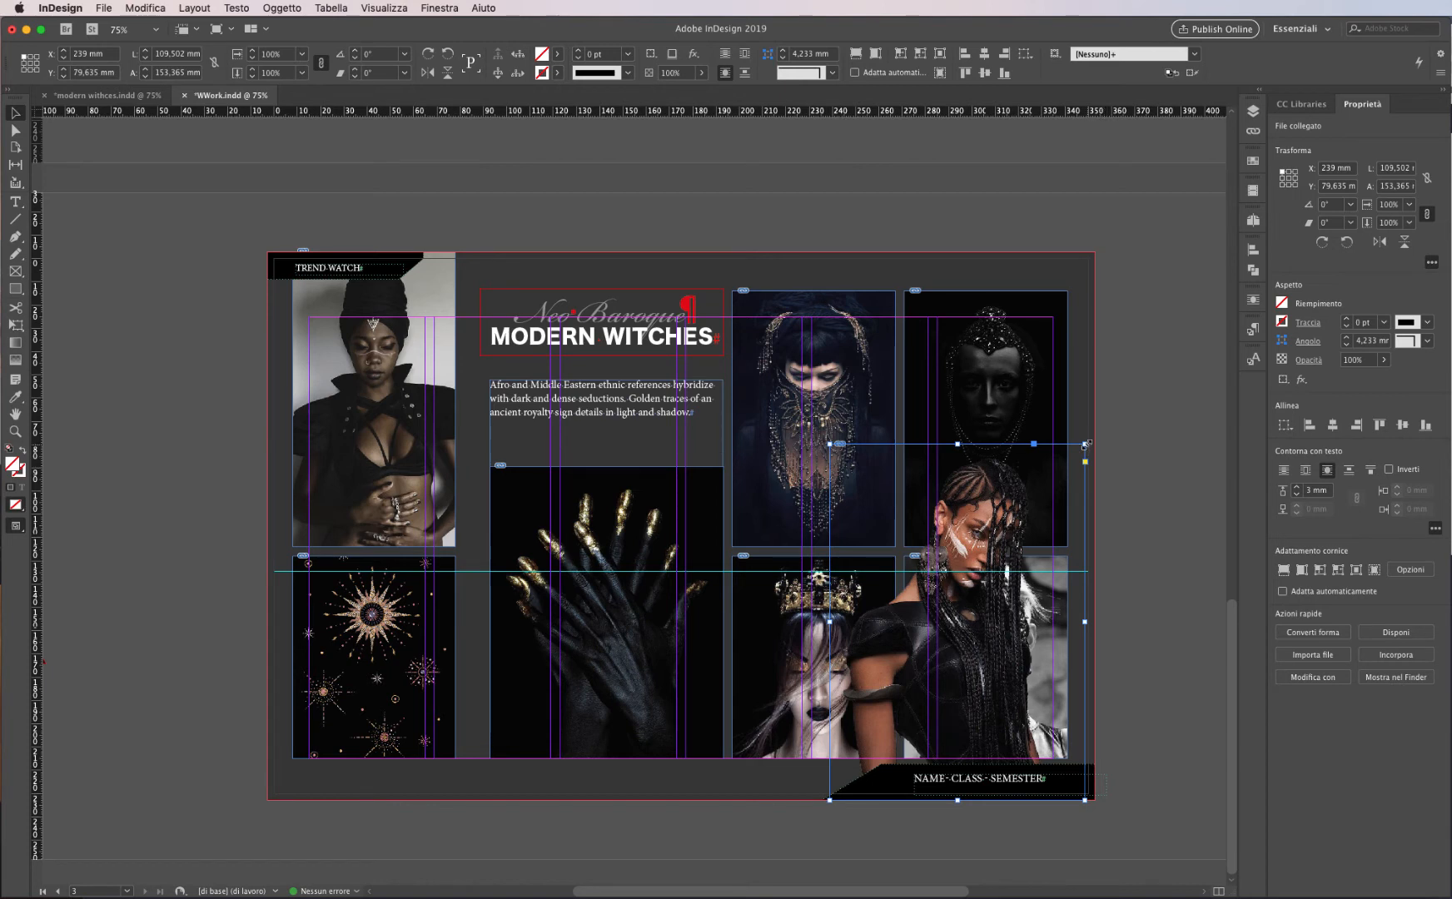
{"action": "left_click_drag", "start_coordinate": [1085, 445], "coordinate": [1108, 409]}
{"action": "left_click", "coordinate": [1150, 458]}
Step: Move the veiled portrait and the dark jewelled head together up to the top bleed, at Y -3 mm
{"action": "left_click", "coordinate": [1020, 350]}
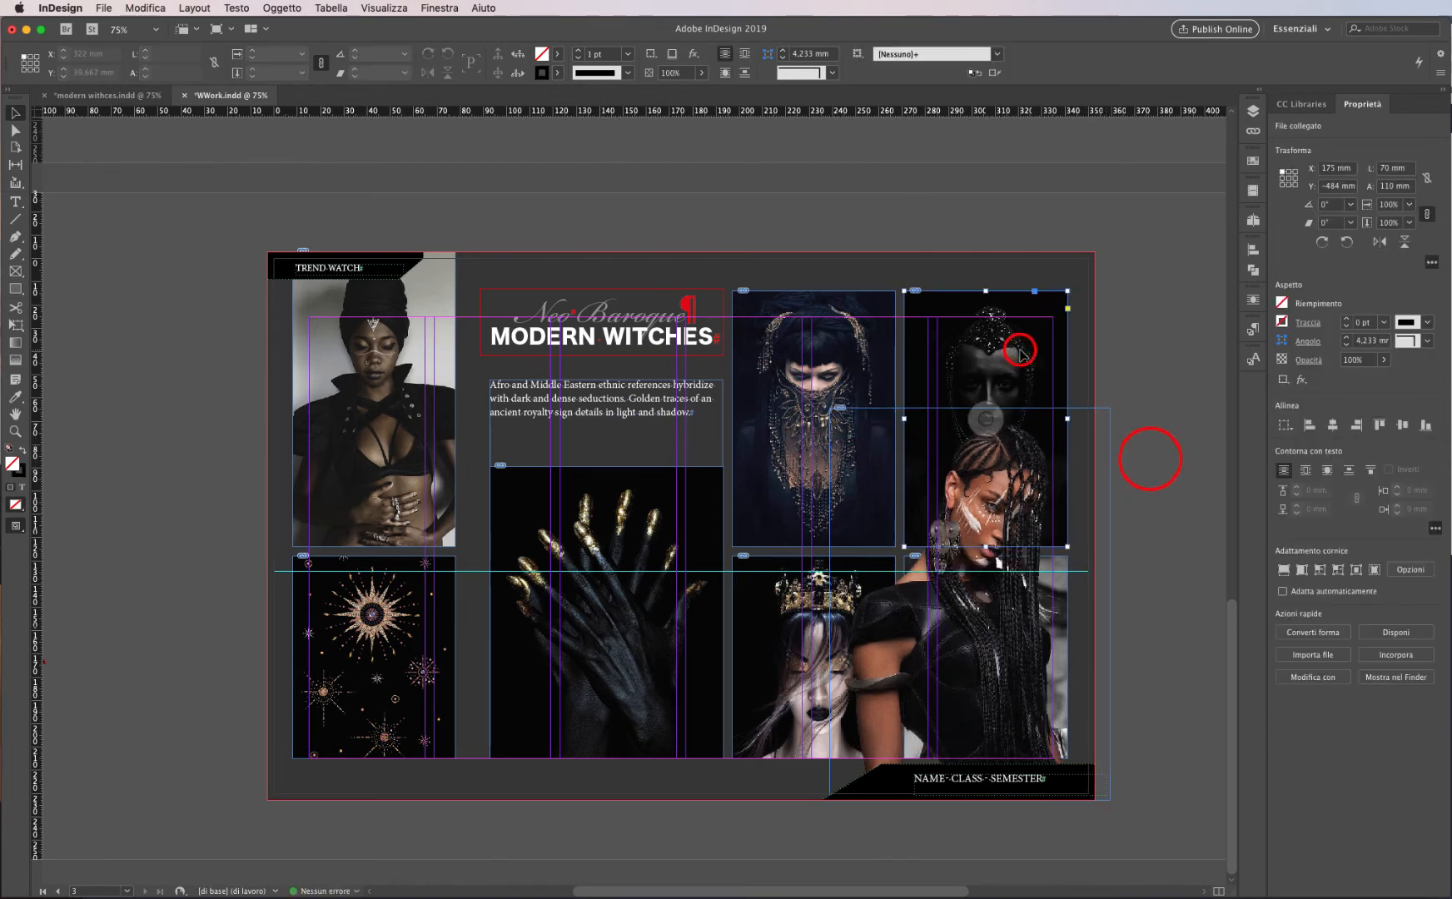
{"action": "left_click", "coordinate": [864, 327], "text": "shift"}
{"action": "left_click_drag", "start_coordinate": [869, 362], "coordinate": [873, 326]}
Step: Extend the crowned portrait's frame upward to the veiled portrait, making it 108 mm high, and set its reference point to bottom centre
{"action": "left_click", "coordinate": [806, 645]}
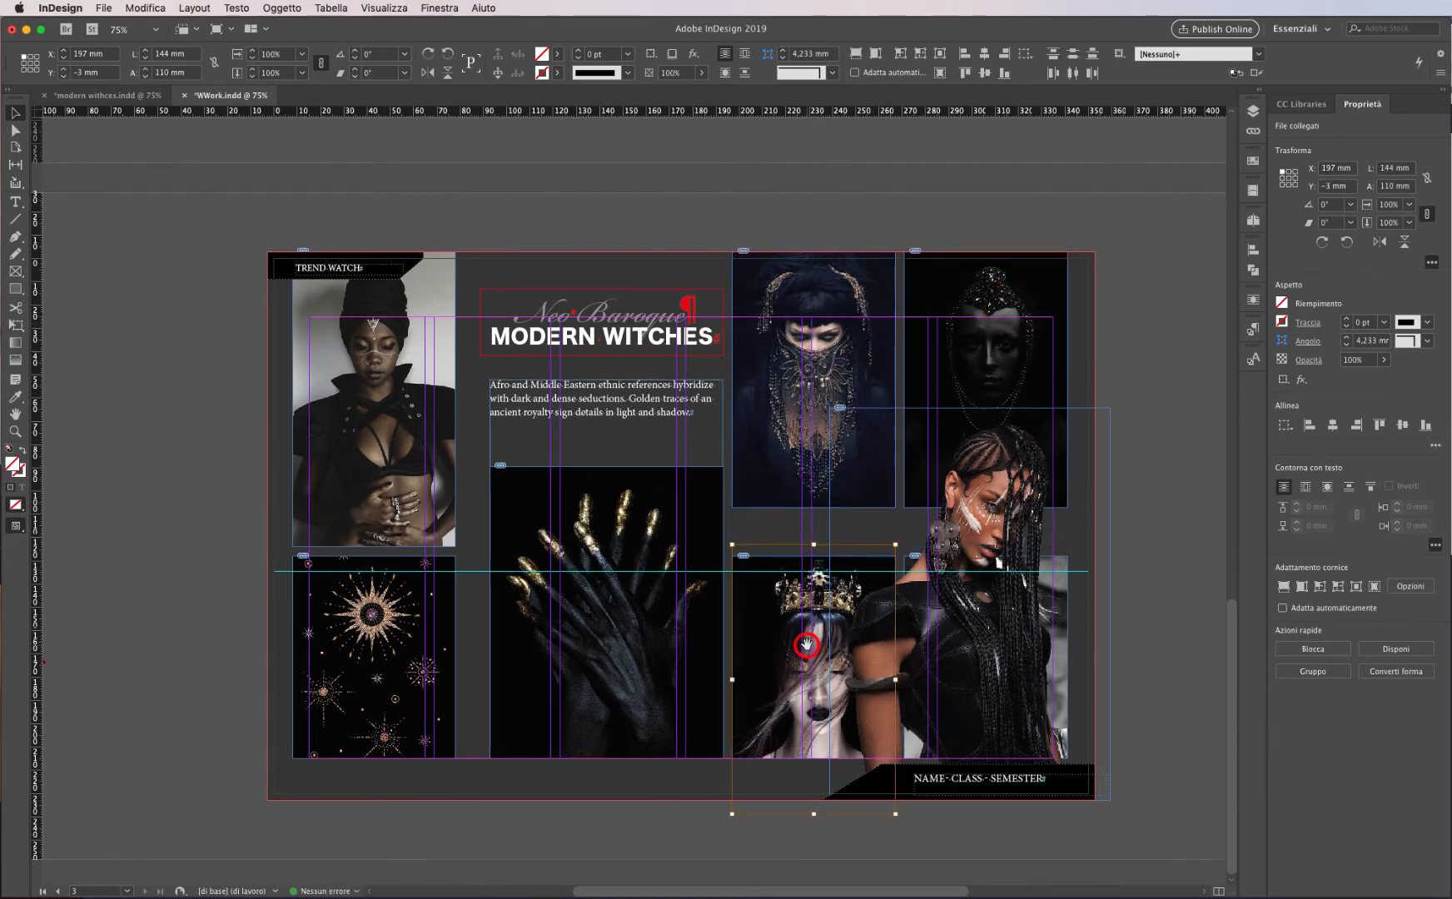
{"action": "left_click", "coordinate": [1112, 645]}
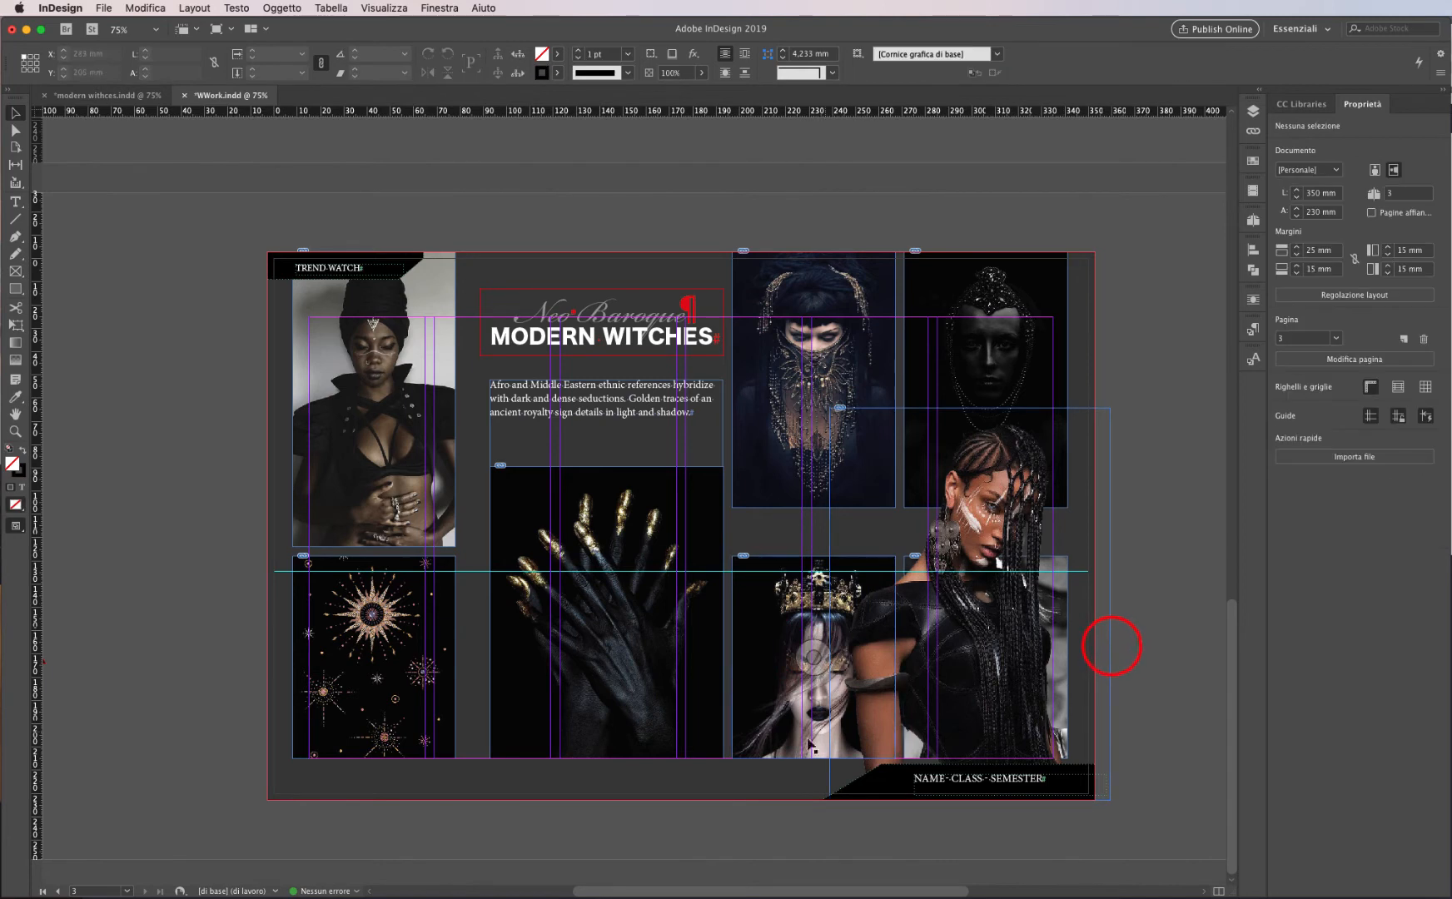
{"action": "left_click", "coordinate": [812, 658]}
{"action": "left_click_drag", "start_coordinate": [813, 556], "coordinate": [819, 503]}
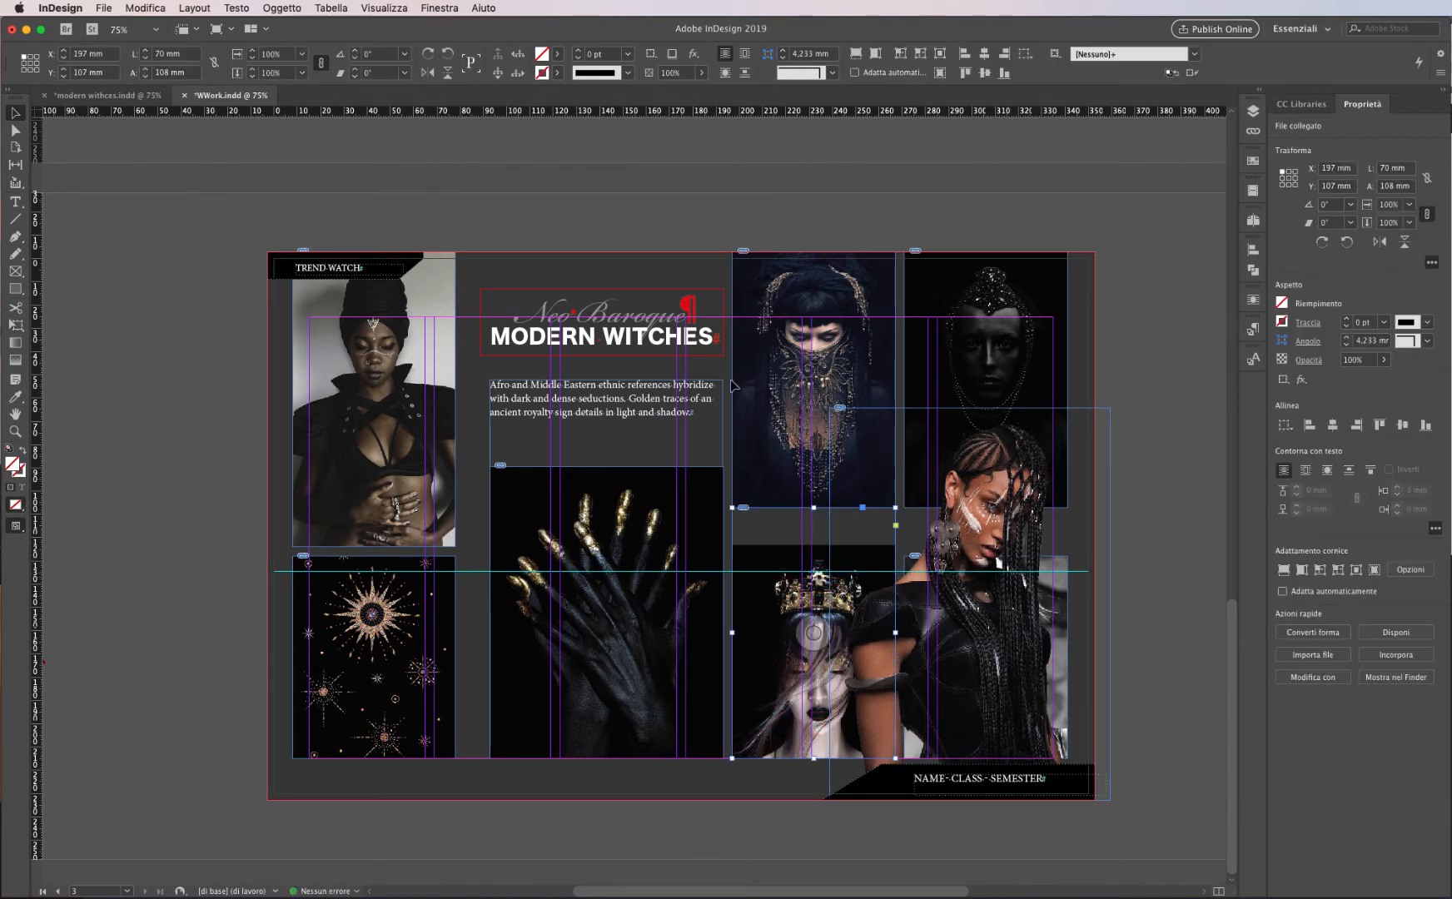
{"action": "left_click", "coordinate": [30, 70]}
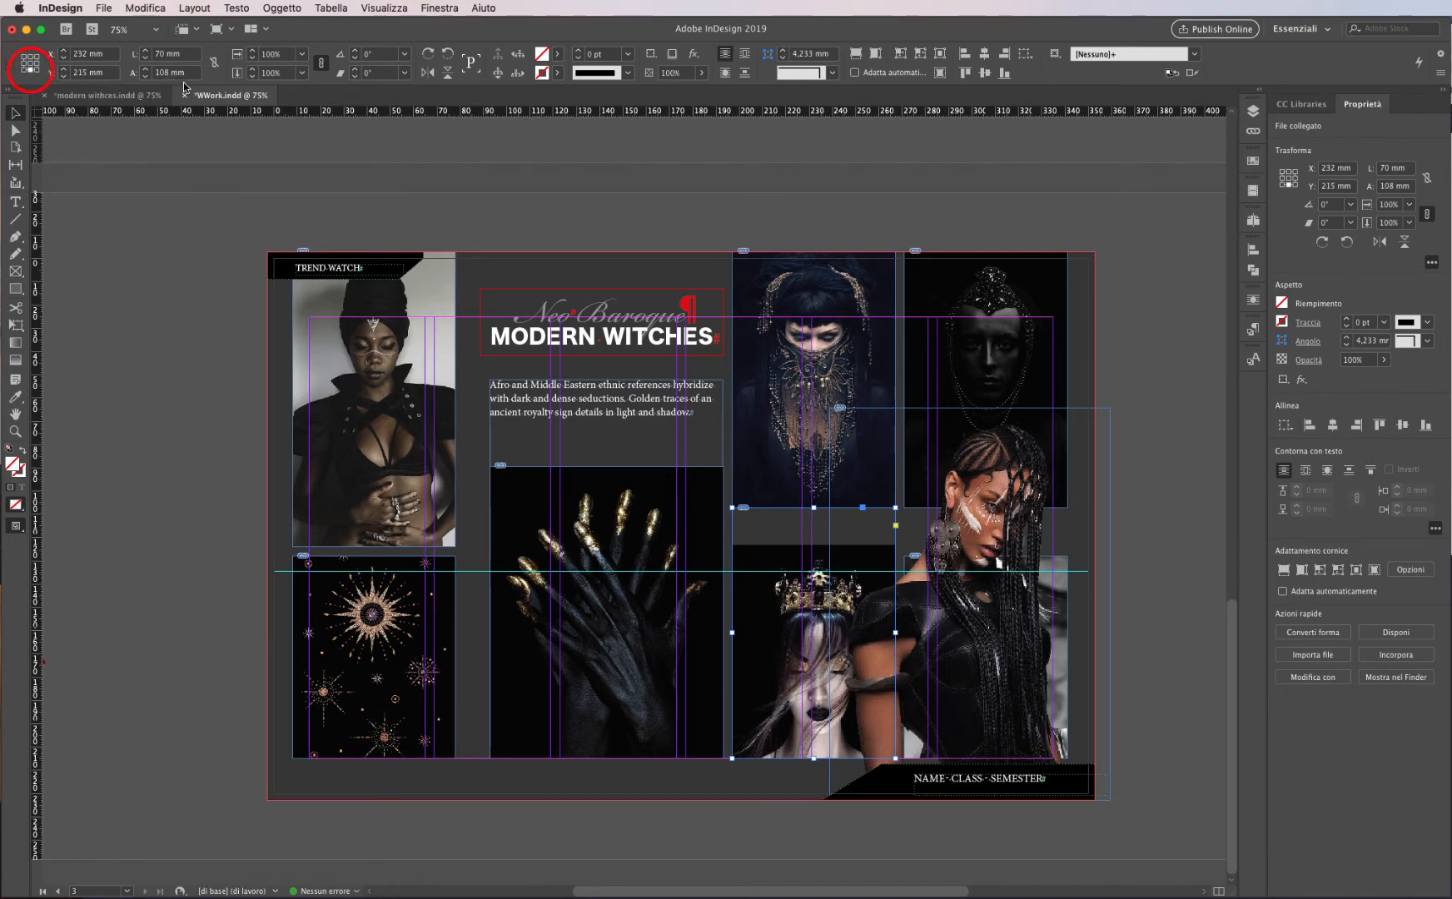
Step: Shorten the crowned portrait's frame by 4 mm to a height of 104 mm, keeping its bottom edge anchored
{"action": "left_click", "coordinate": [170, 73]}
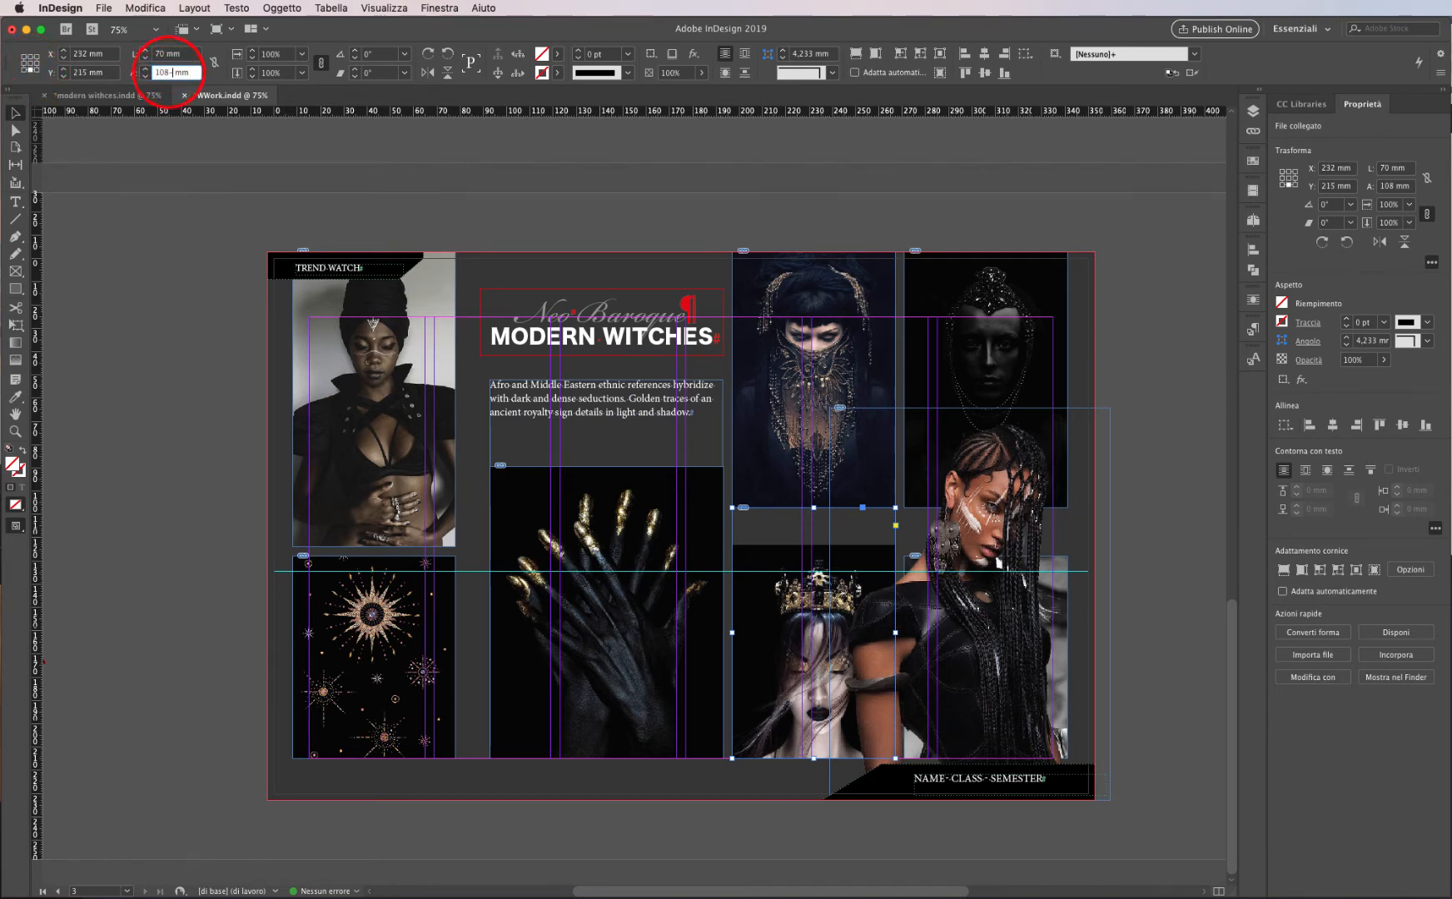
{"action": "type", "text": "-4"}
{"action": "key", "text": "Return"}
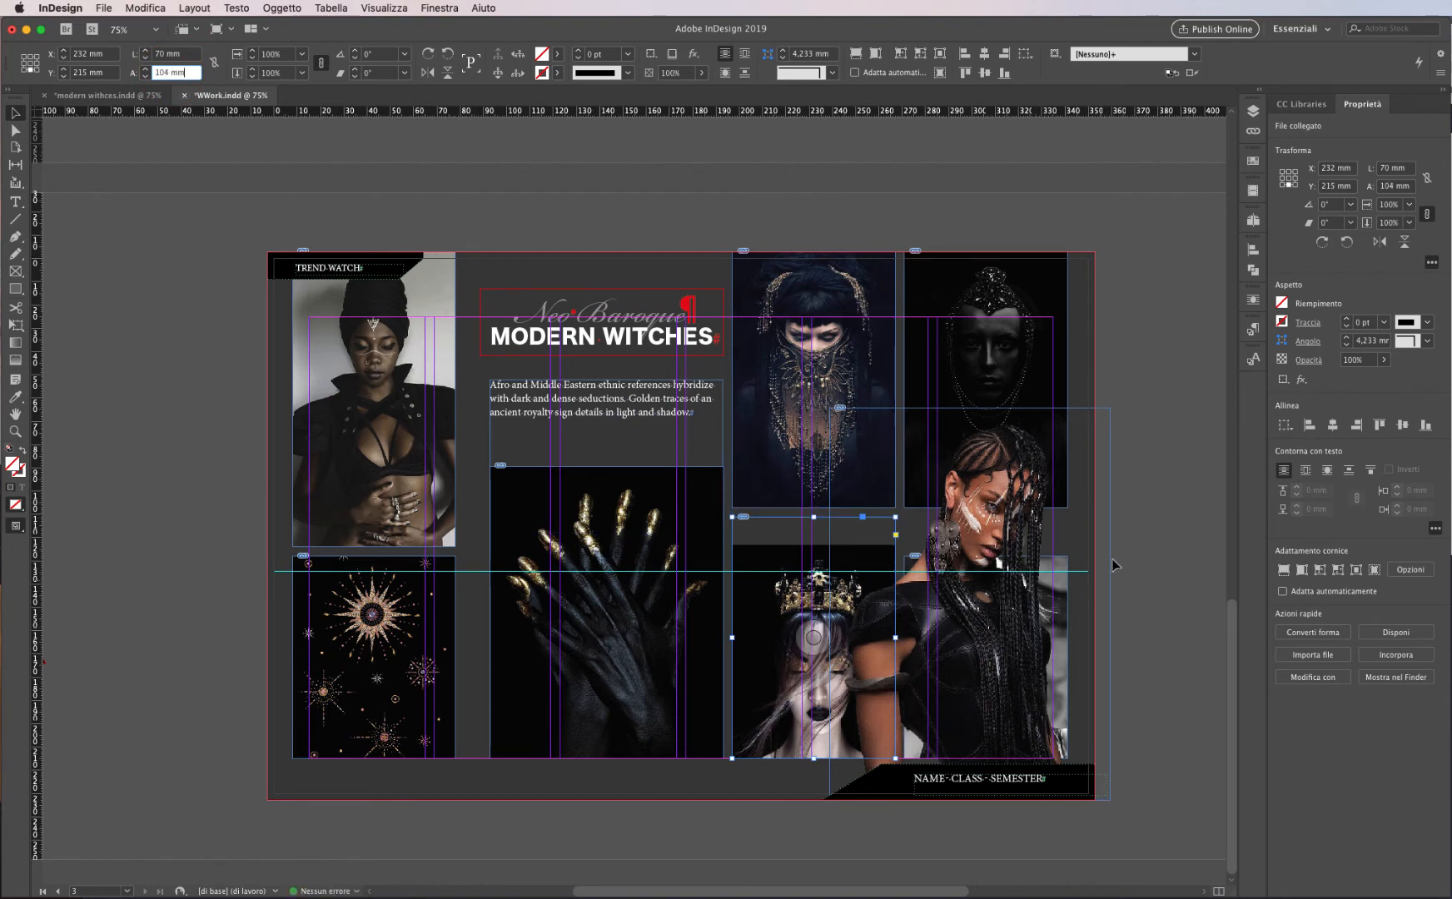
{"action": "left_click", "coordinate": [1162, 534]}
Step: Lock the cut-out braided figure in place so the images behind it can be selected
{"action": "left_click", "coordinate": [1058, 606]}
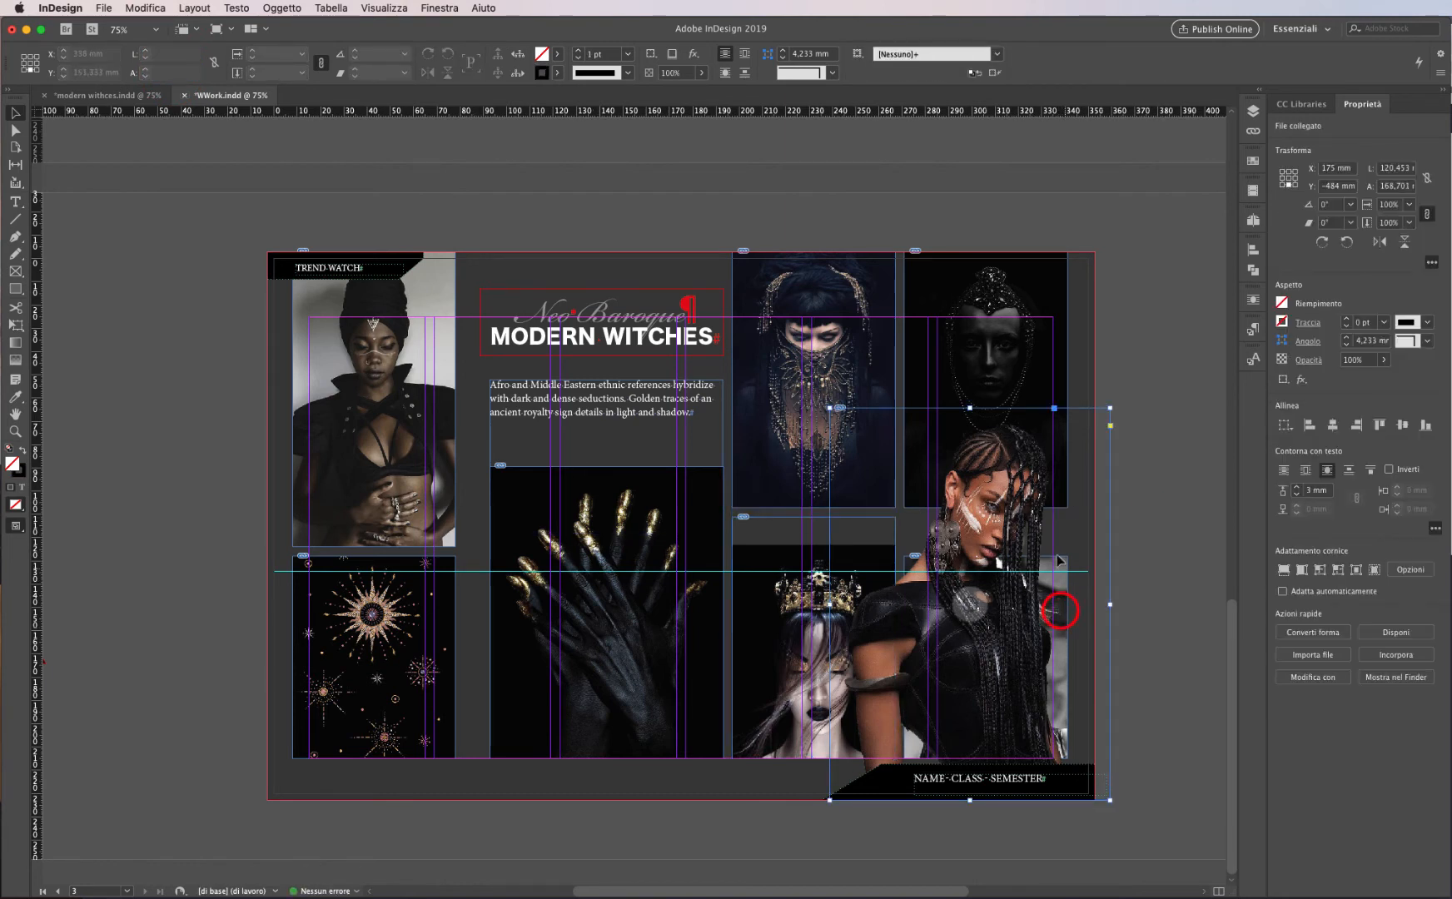
{"action": "left_click", "coordinate": [1165, 561]}
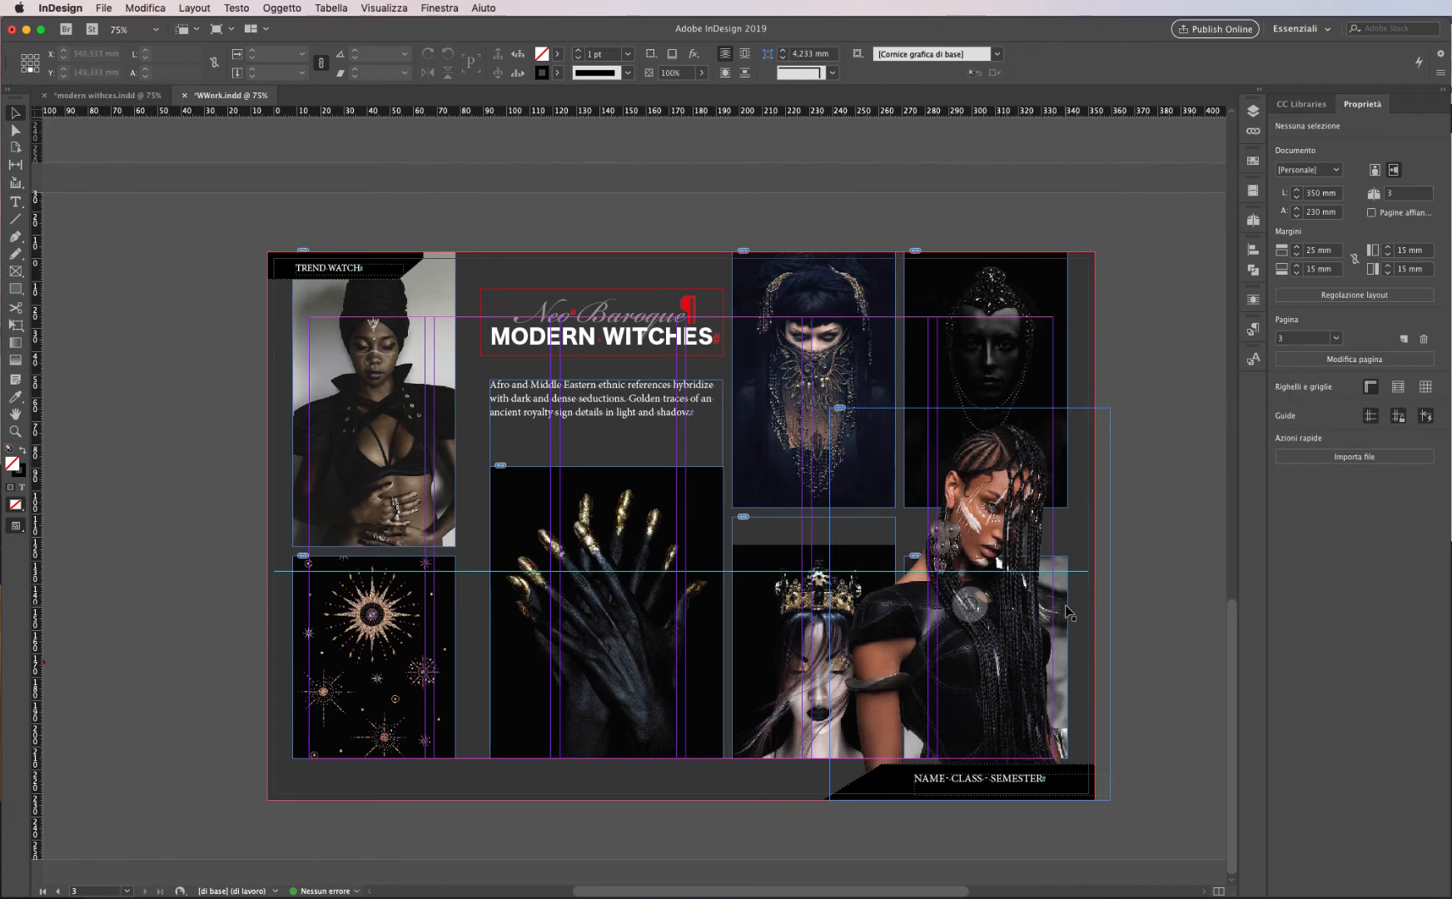
{"action": "left_click", "coordinate": [1066, 601]}
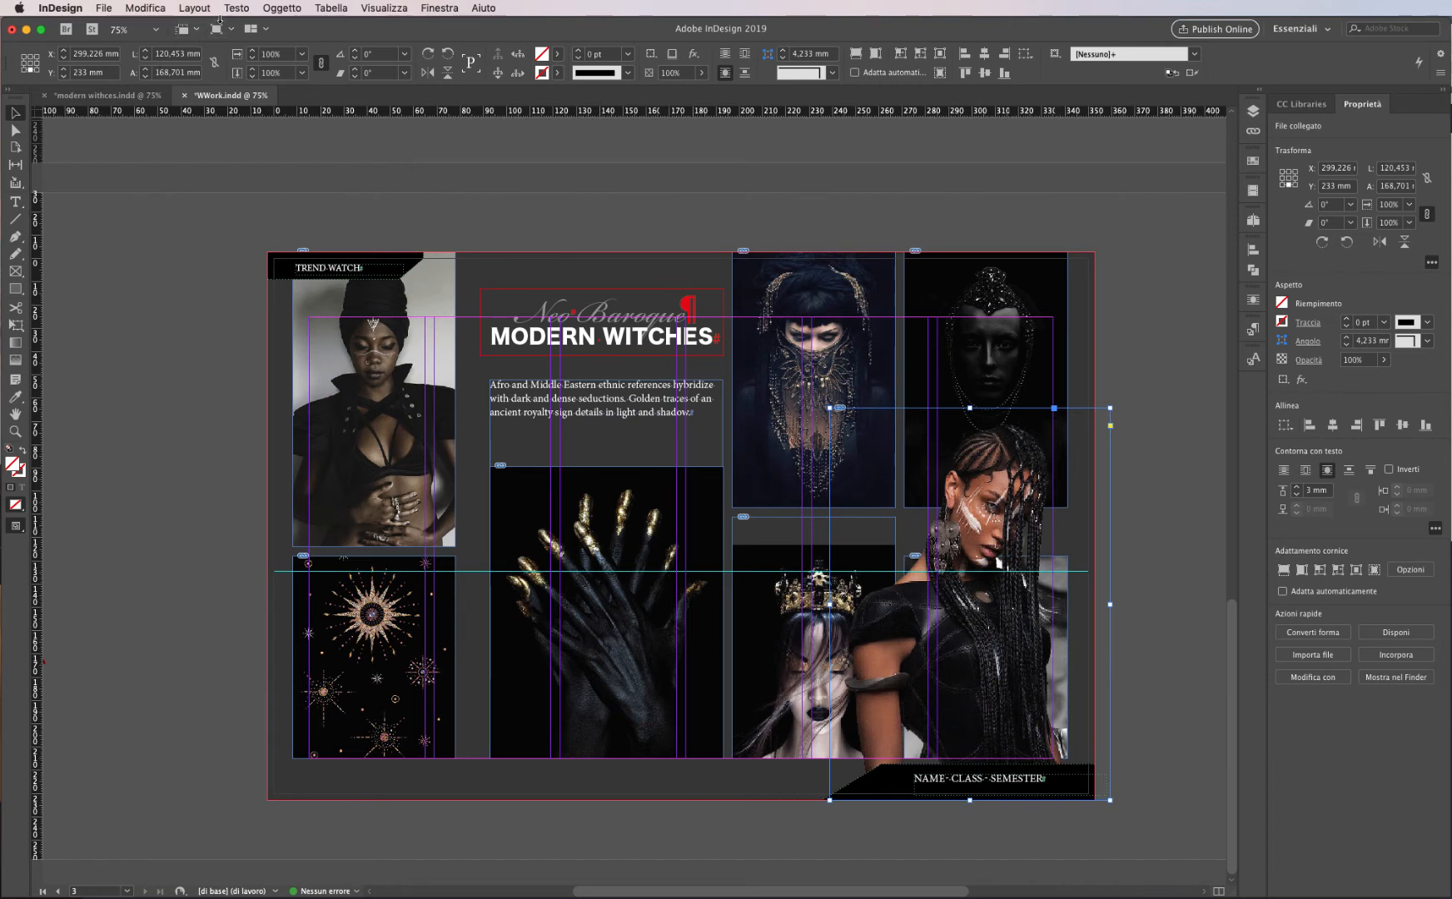
{"action": "left_click", "coordinate": [284, 8]}
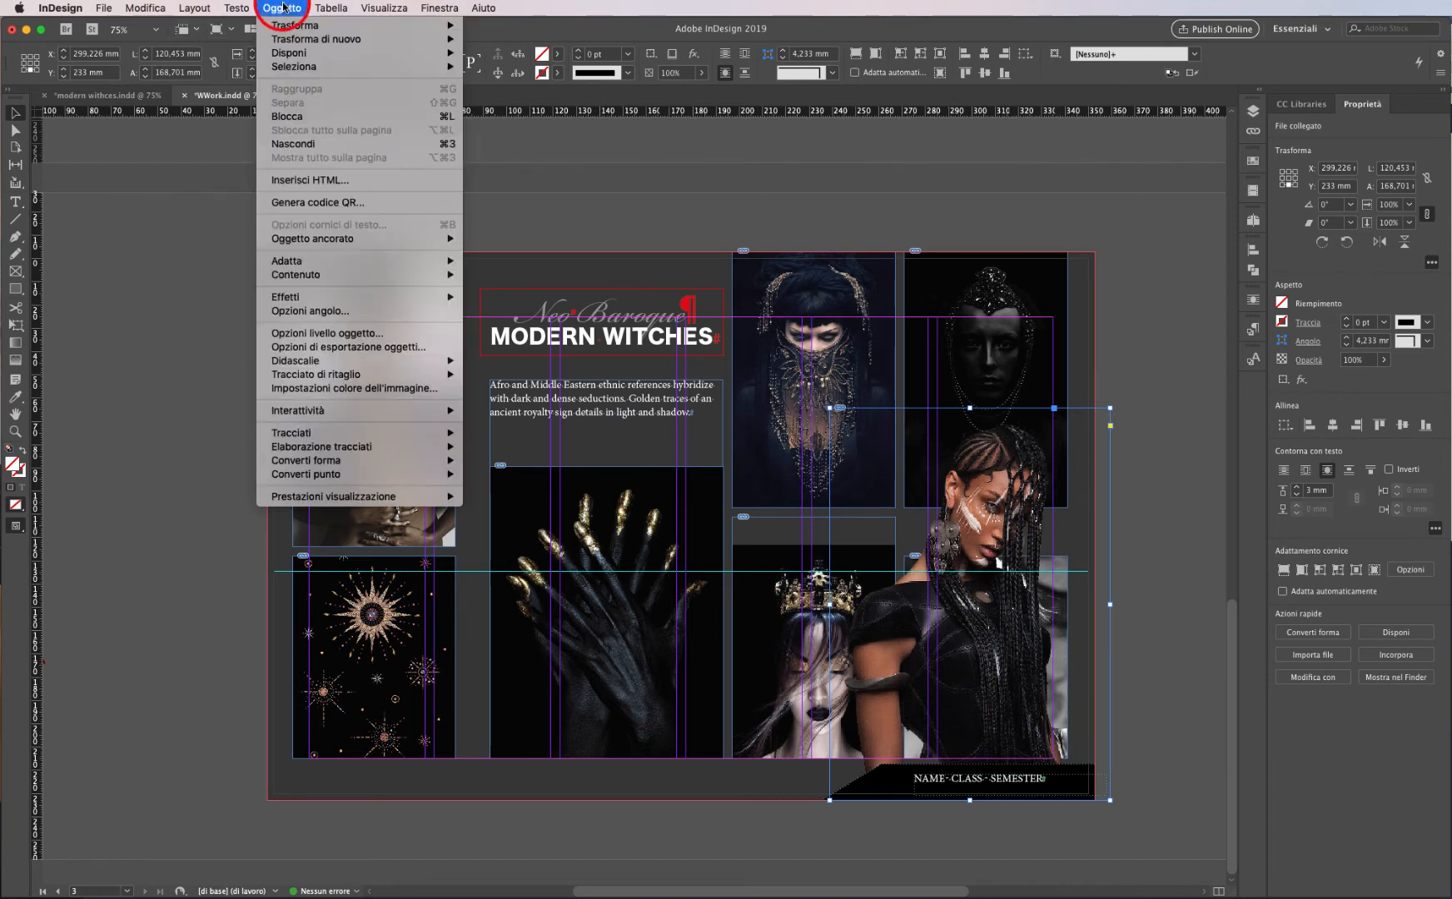
{"action": "left_click", "coordinate": [289, 118]}
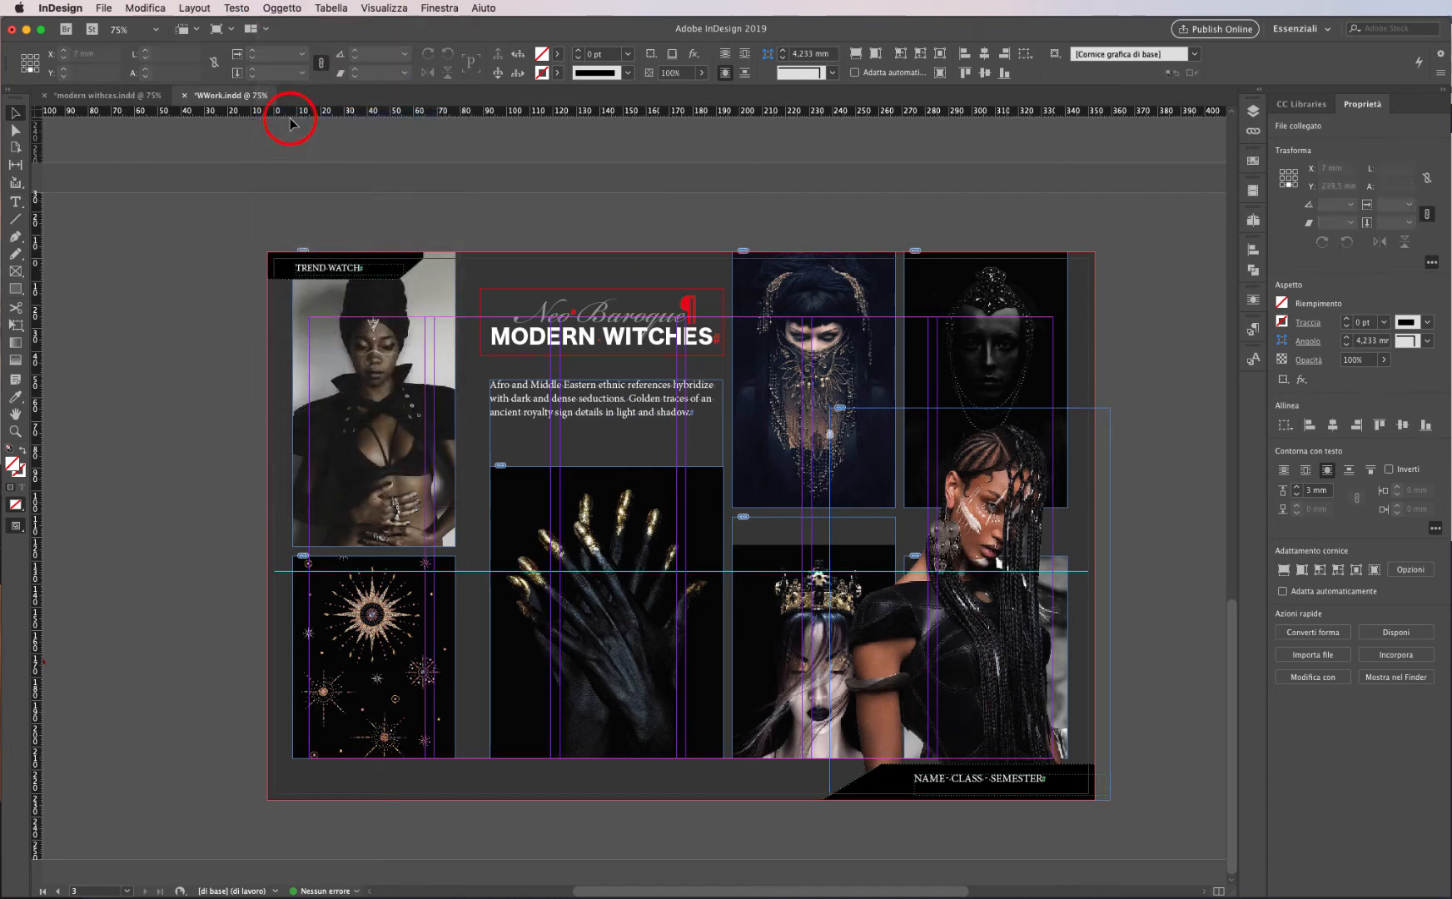
{"action": "left_click", "coordinate": [1162, 612]}
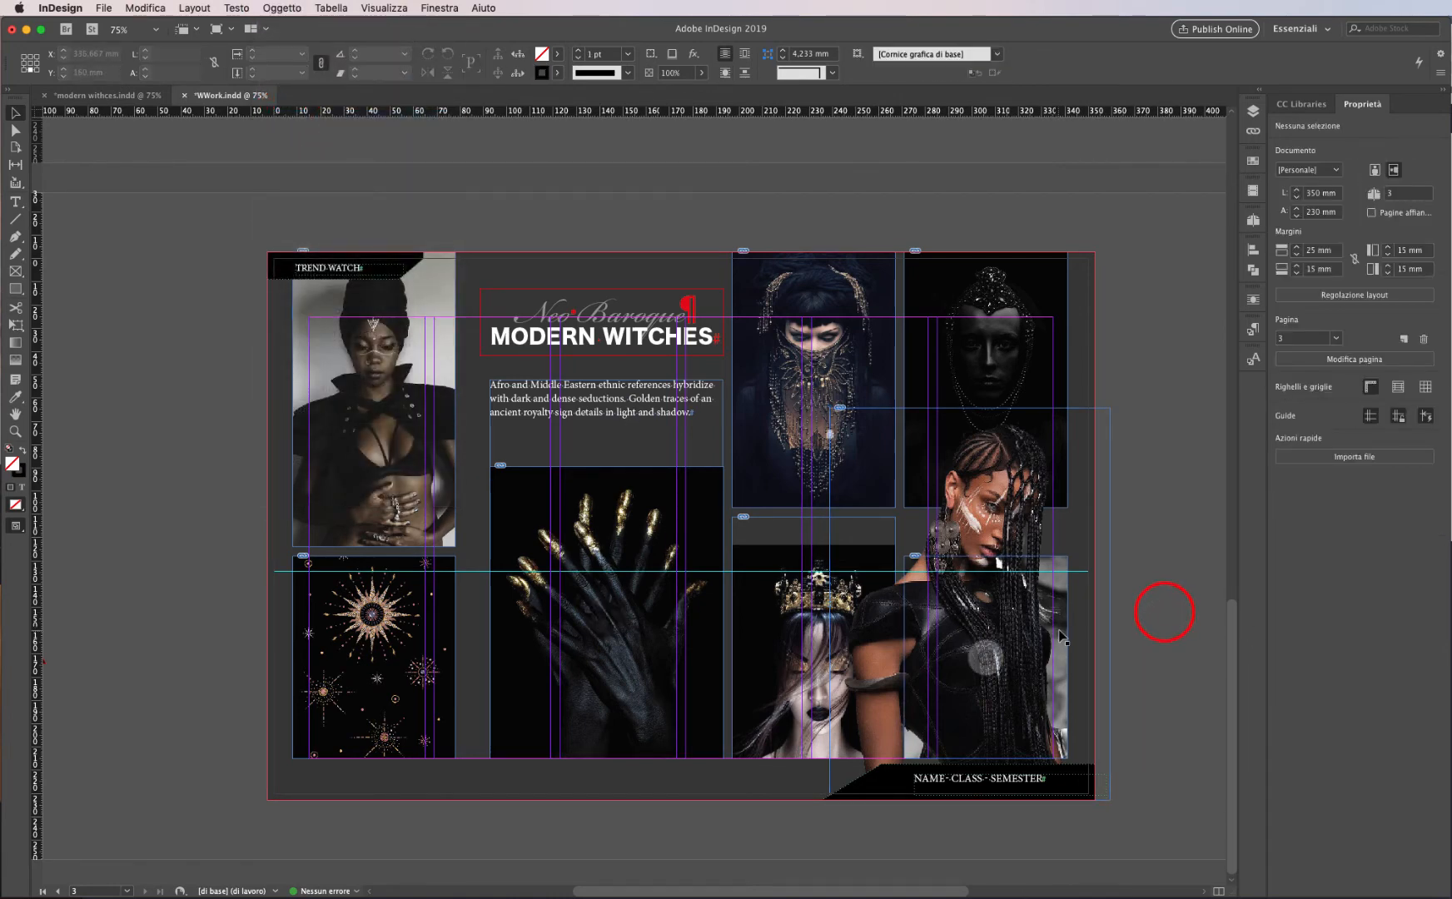
Step: Extend the frame of the image behind the braided figure upward to align with the crowned portrait's top edge
{"action": "left_click", "coordinate": [1062, 631]}
{"action": "left_click_drag", "start_coordinate": [985, 557], "coordinate": [986, 516]}
{"action": "left_click", "coordinate": [1160, 605]}
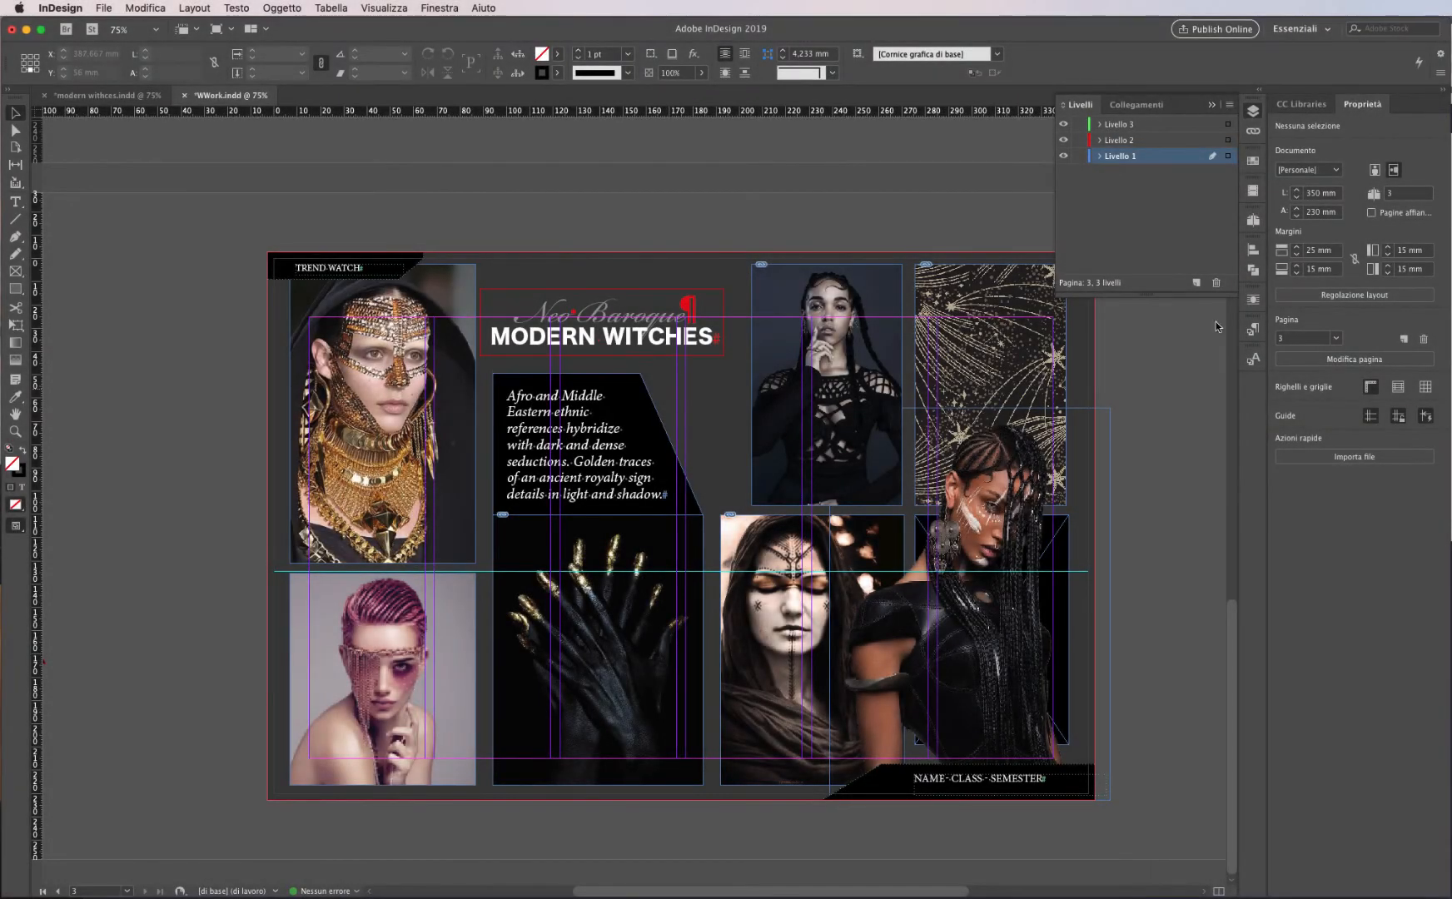
Step: Unlock the cut-out braided figure on the page
{"action": "left_click", "coordinate": [1210, 106]}
{"action": "left_click", "coordinate": [1166, 385]}
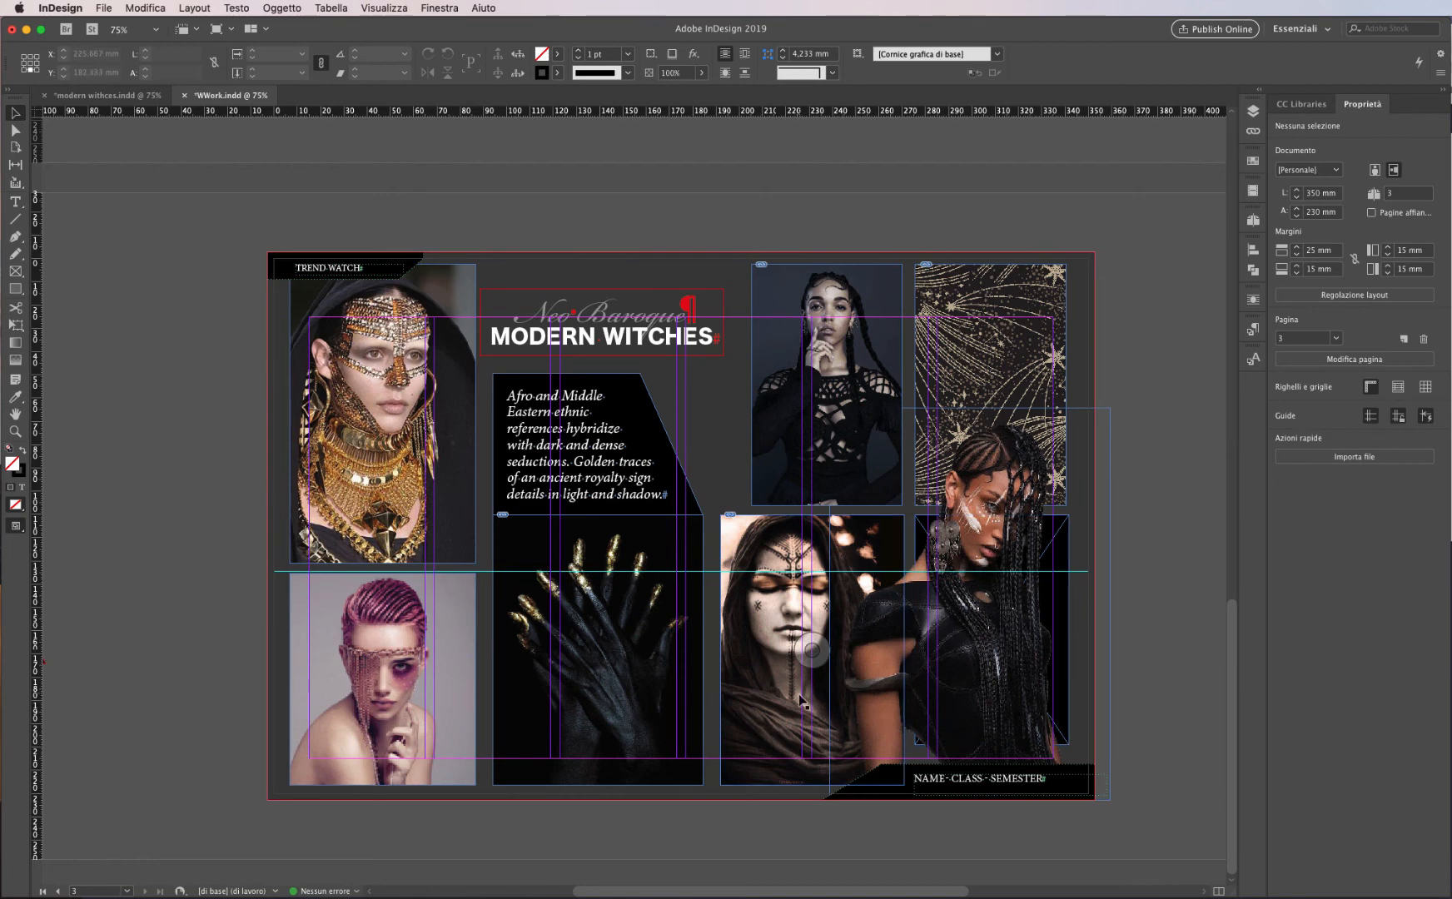
{"action": "left_click", "coordinate": [1007, 460]}
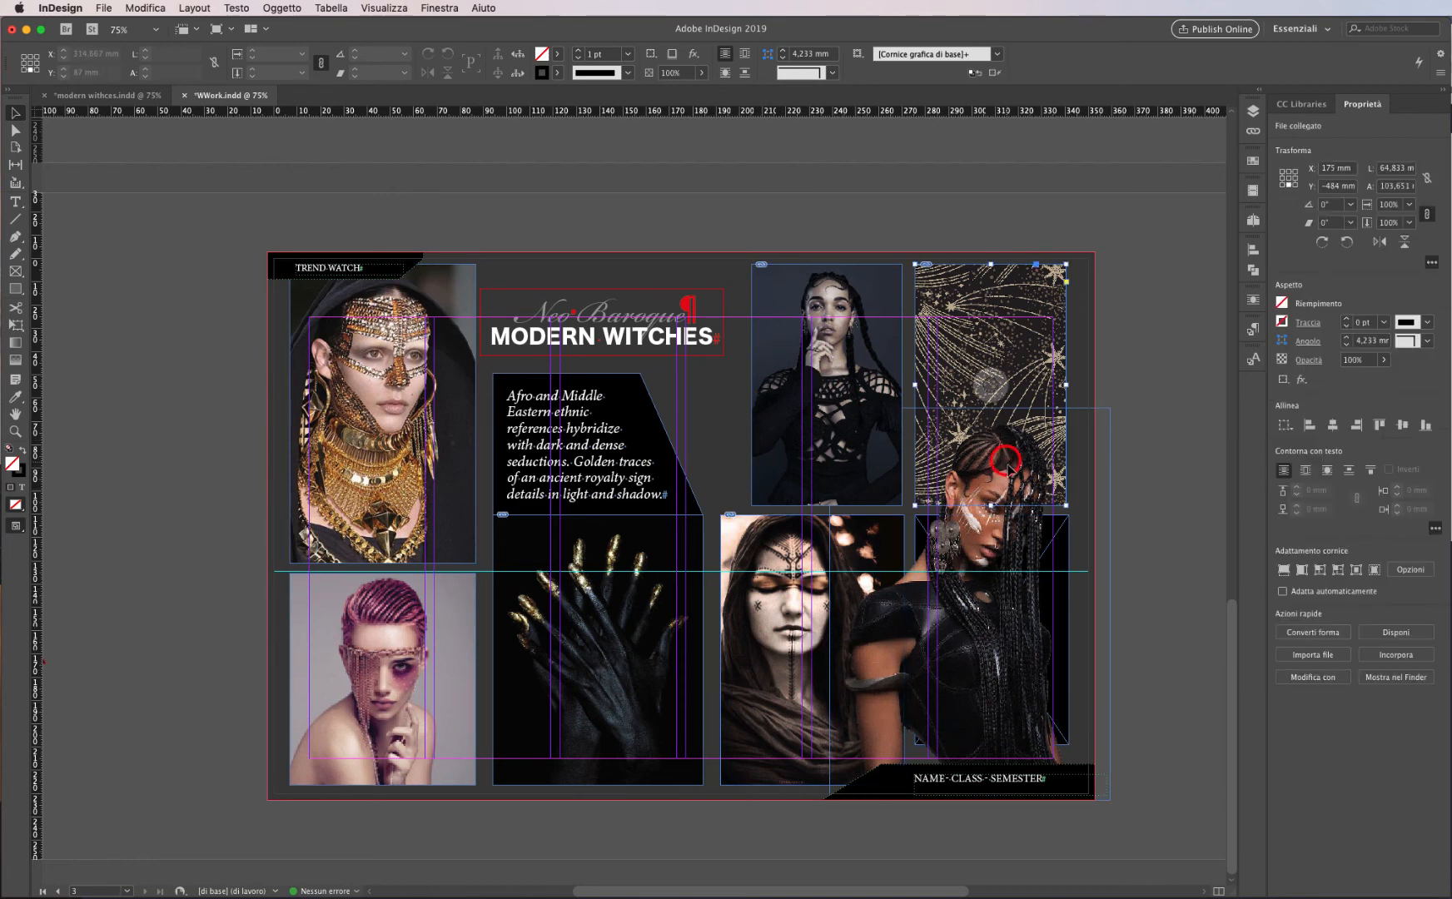
{"action": "left_click", "coordinate": [1151, 427]}
{"action": "left_click", "coordinate": [1005, 546]}
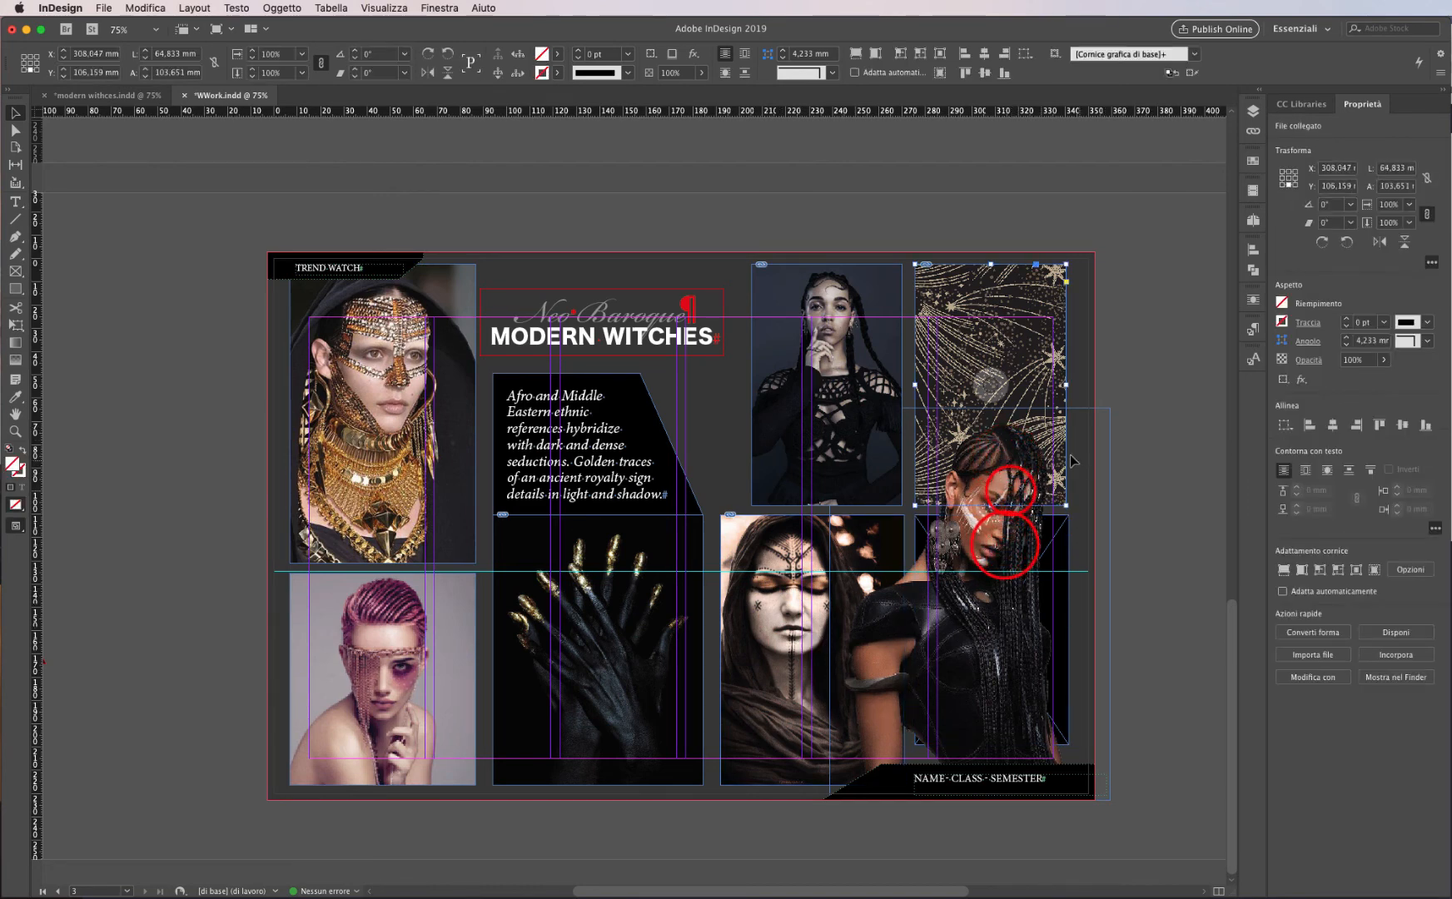
{"action": "left_click", "coordinate": [266, 8]}
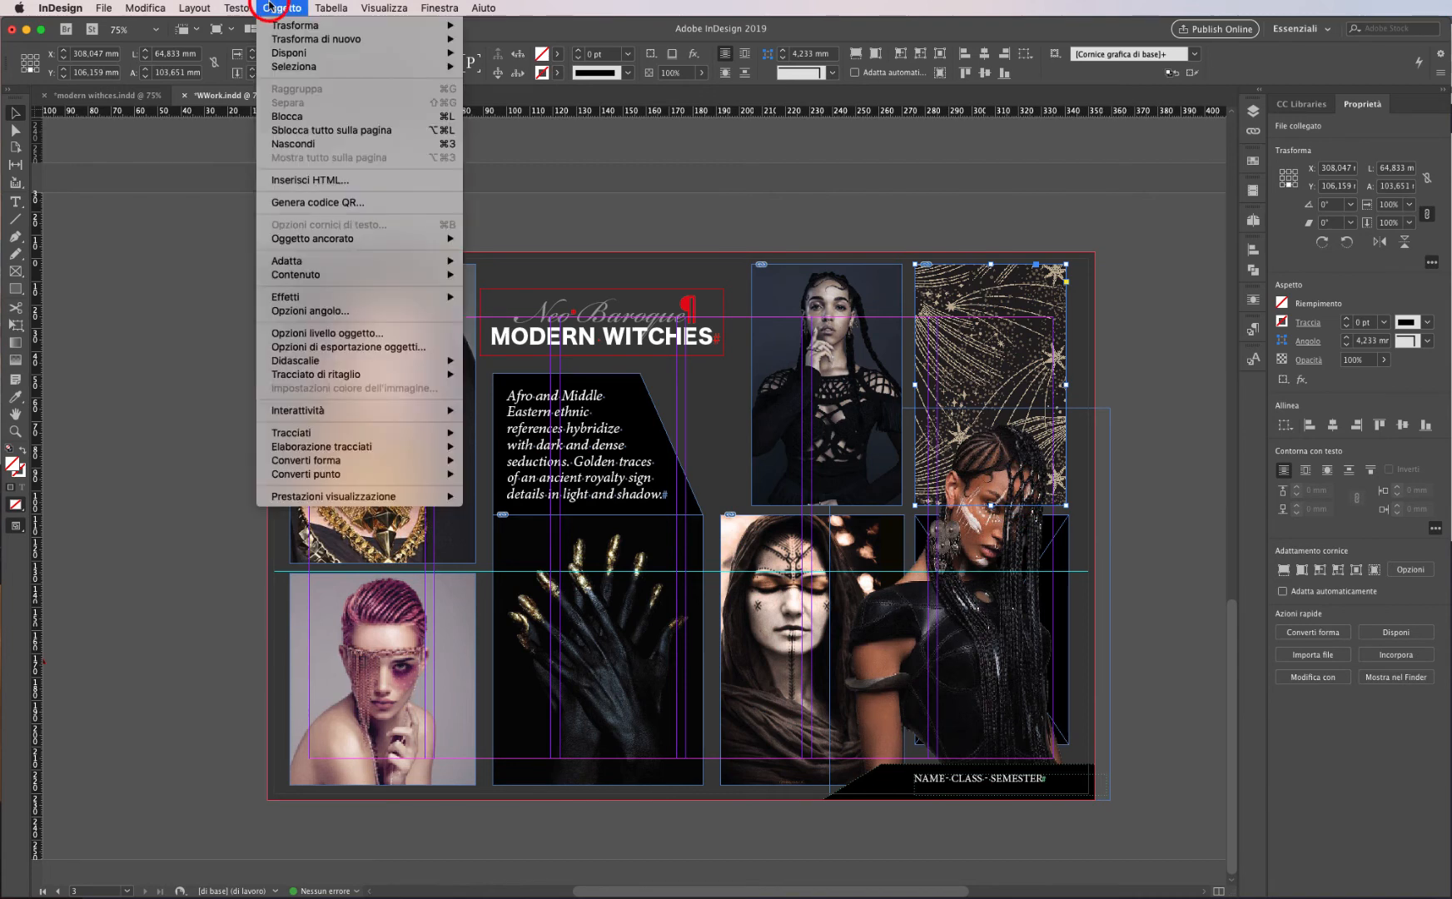
{"action": "left_click", "coordinate": [285, 128]}
{"action": "left_click", "coordinate": [1199, 432]}
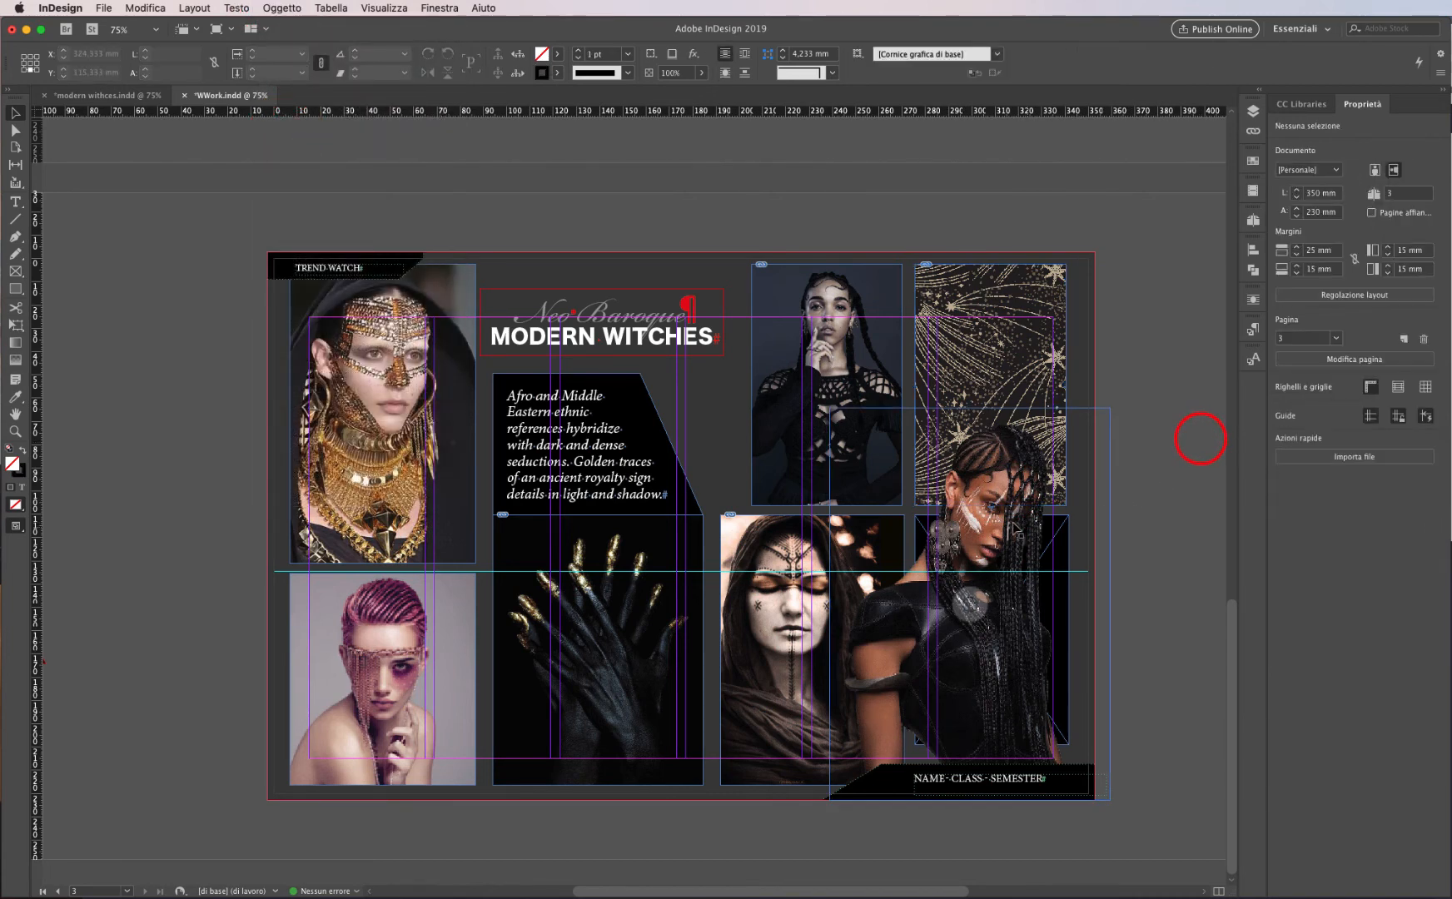
Step: Scale up the cut-out braided figure to about 135 × 189 mm, extending it past the page's right edge
{"action": "left_click", "coordinate": [1000, 520]}
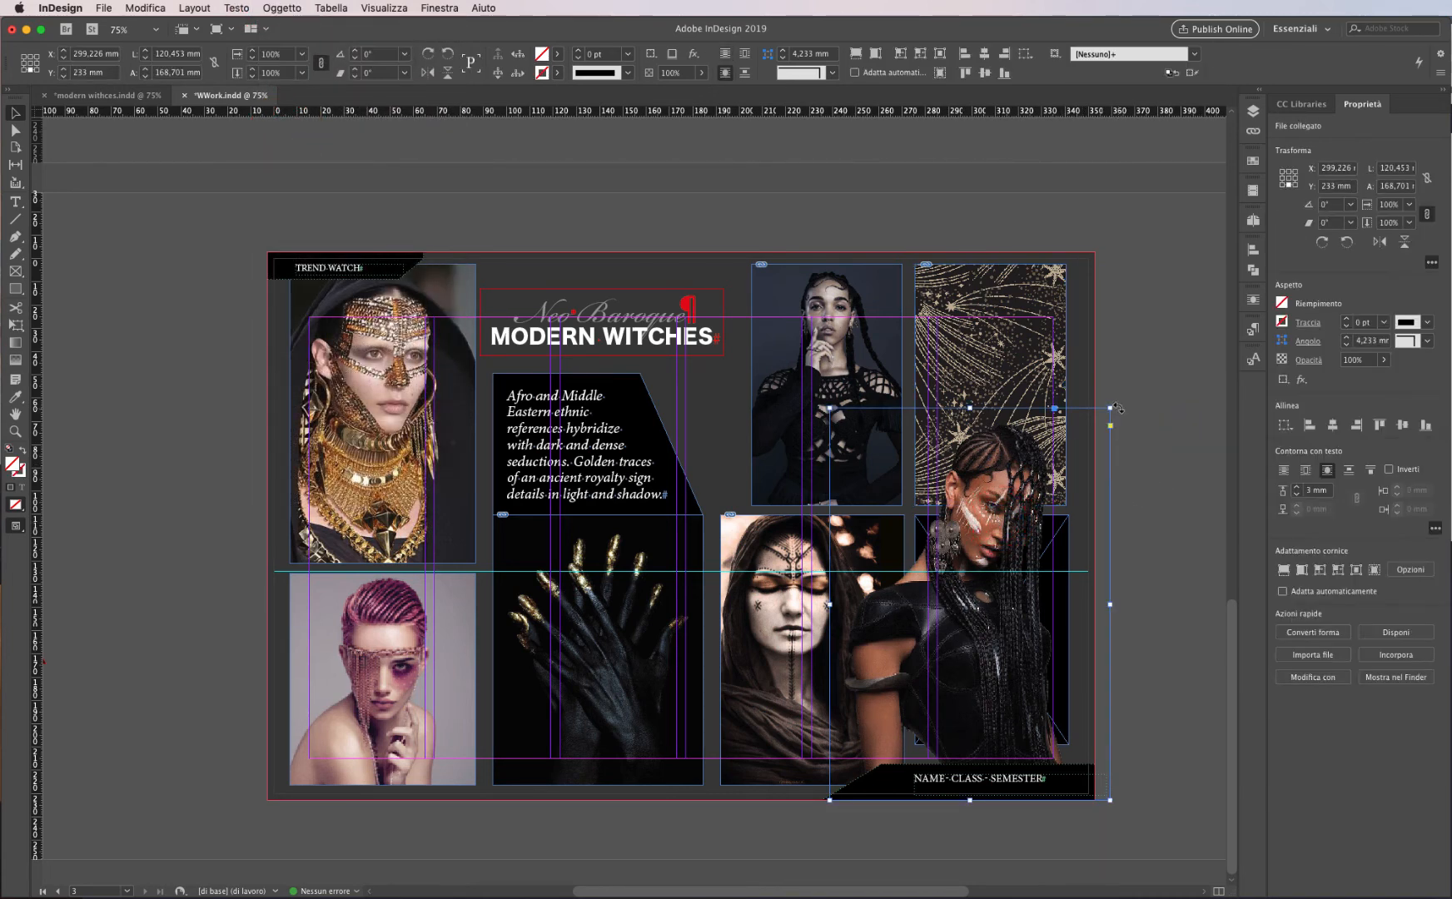
{"action": "left_click_drag", "start_coordinate": [1111, 410], "coordinate": [1156, 361]}
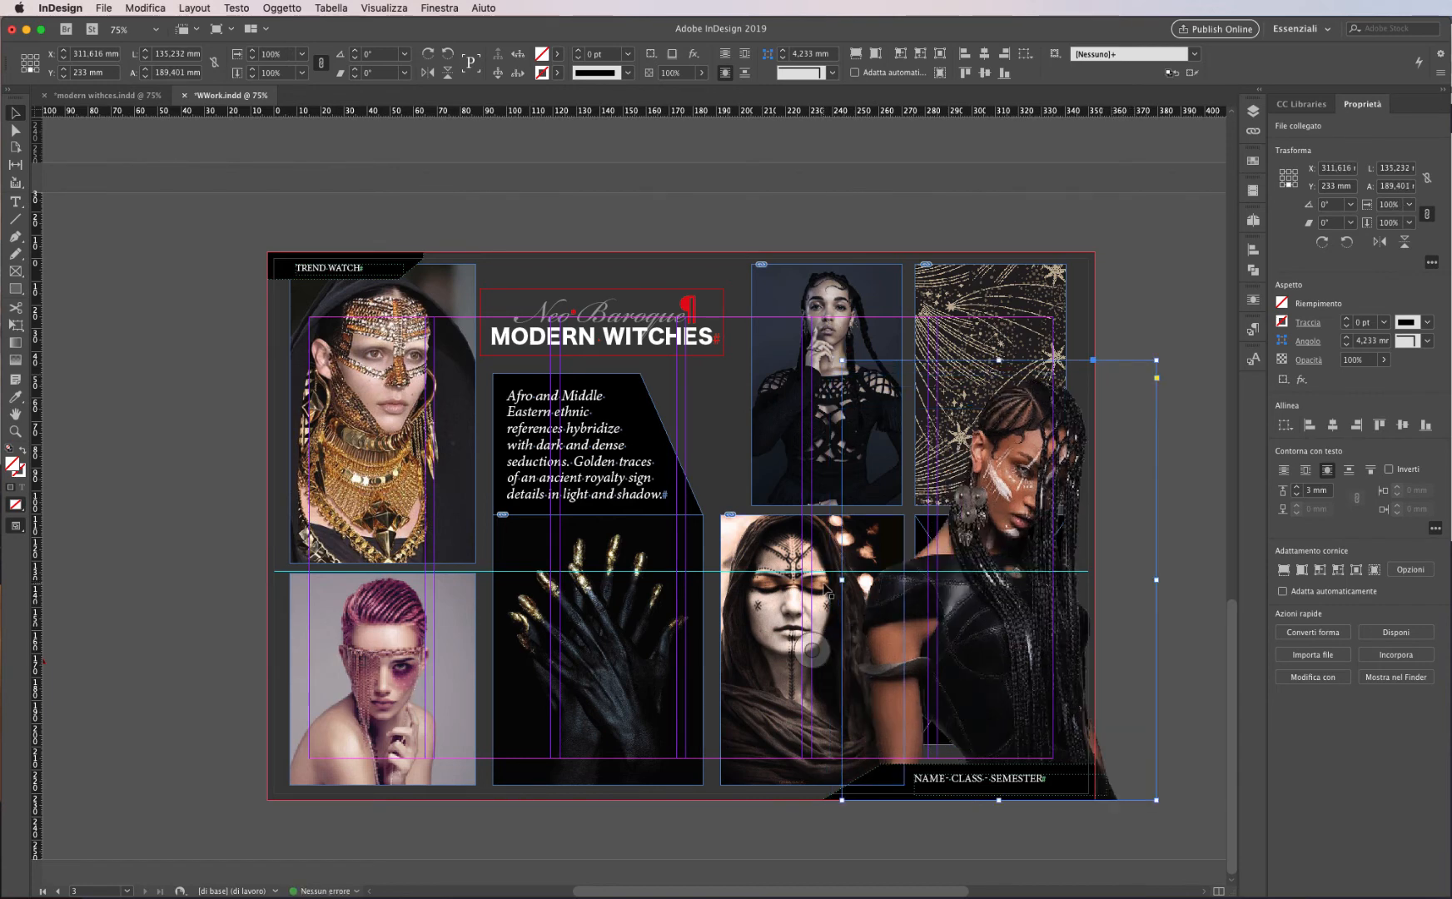
{"action": "left_click", "coordinate": [839, 226]}
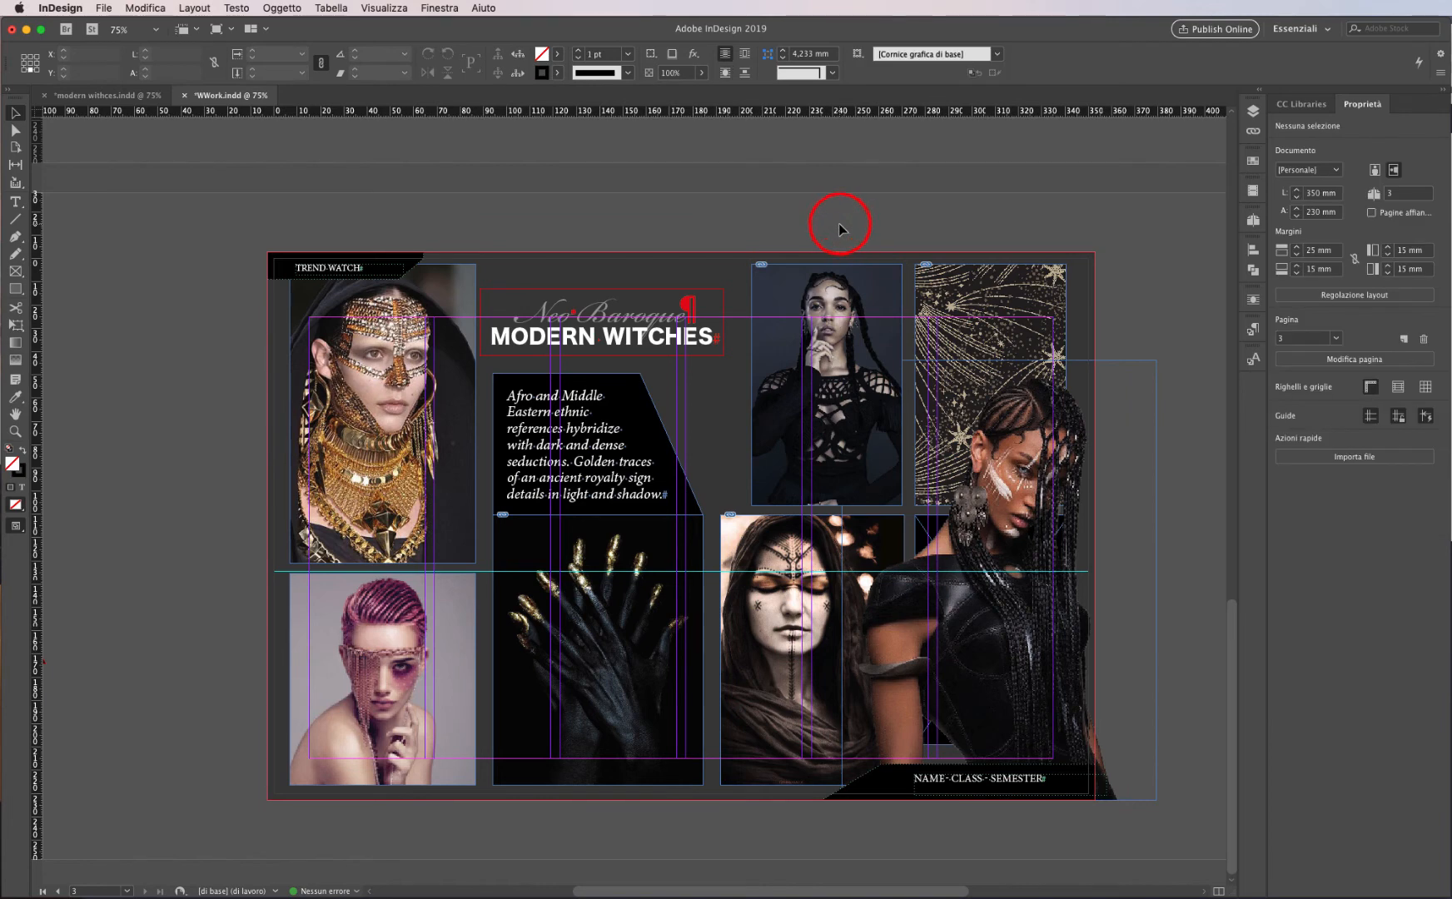
Step: Try moving the slanted black text box up and away from the hands image, and undo the move
{"action": "key", "text": "super+space"}
{"action": "left_click", "coordinate": [628, 500], "text": "super"}
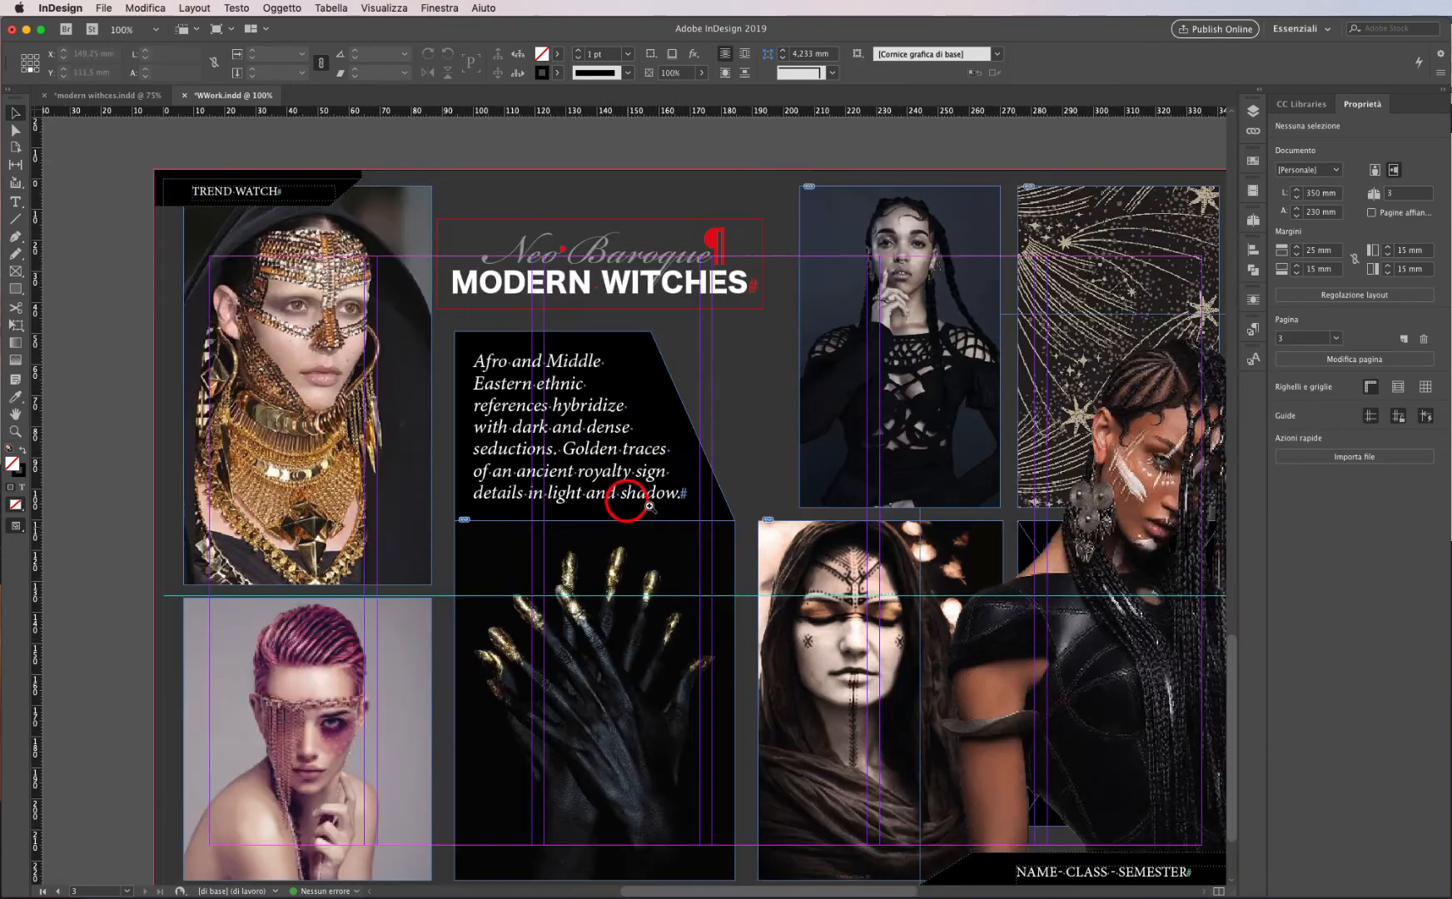
{"action": "left_click", "coordinate": [650, 503], "text": "super"}
{"action": "left_click_drag", "start_coordinate": [619, 559], "coordinate": [749, 515]}
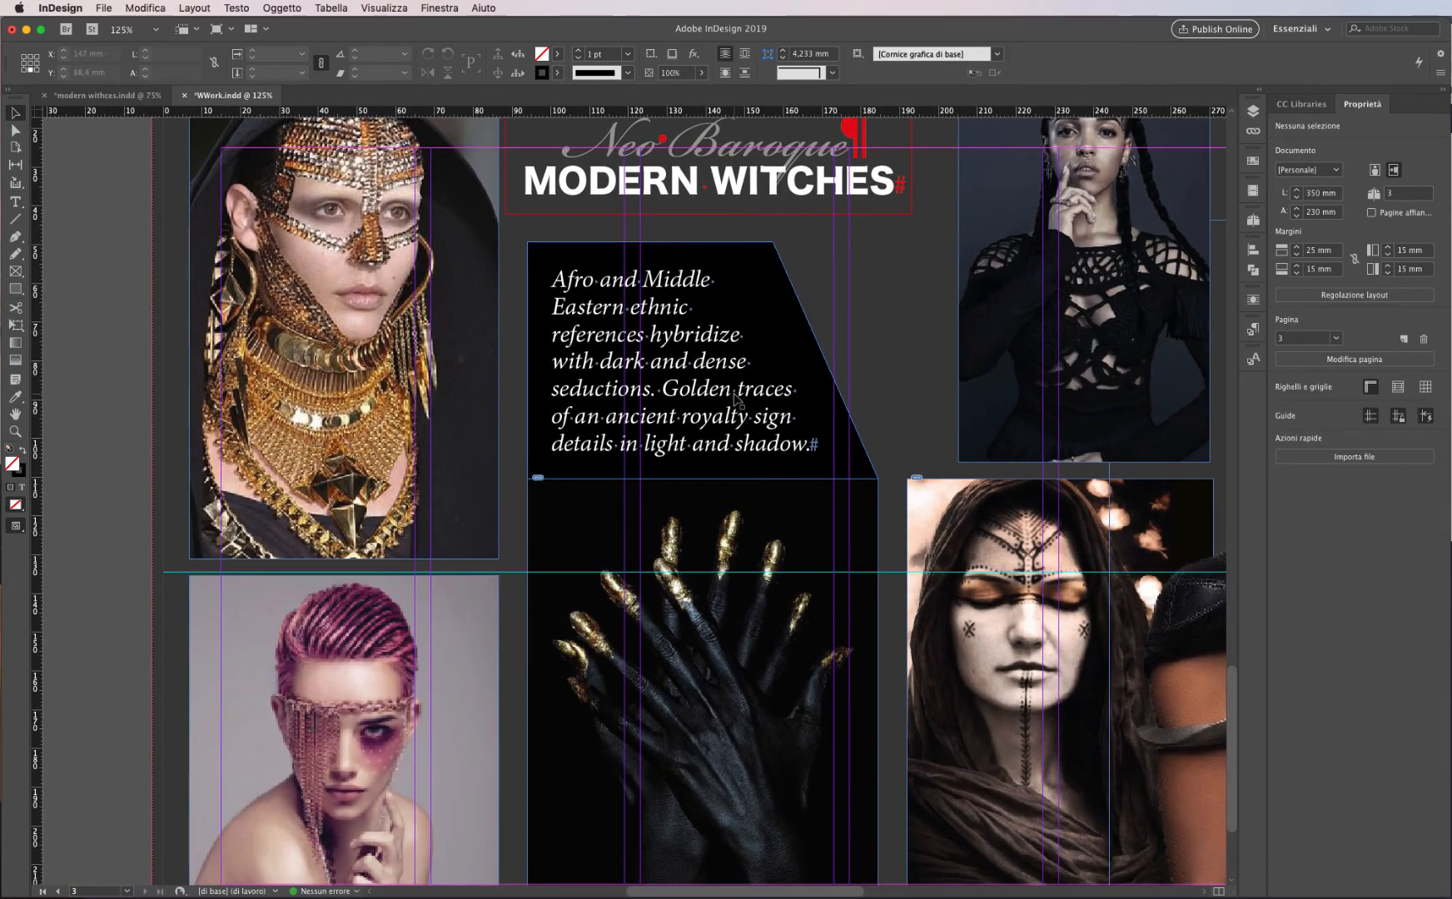
{"action": "left_click", "coordinate": [734, 394]}
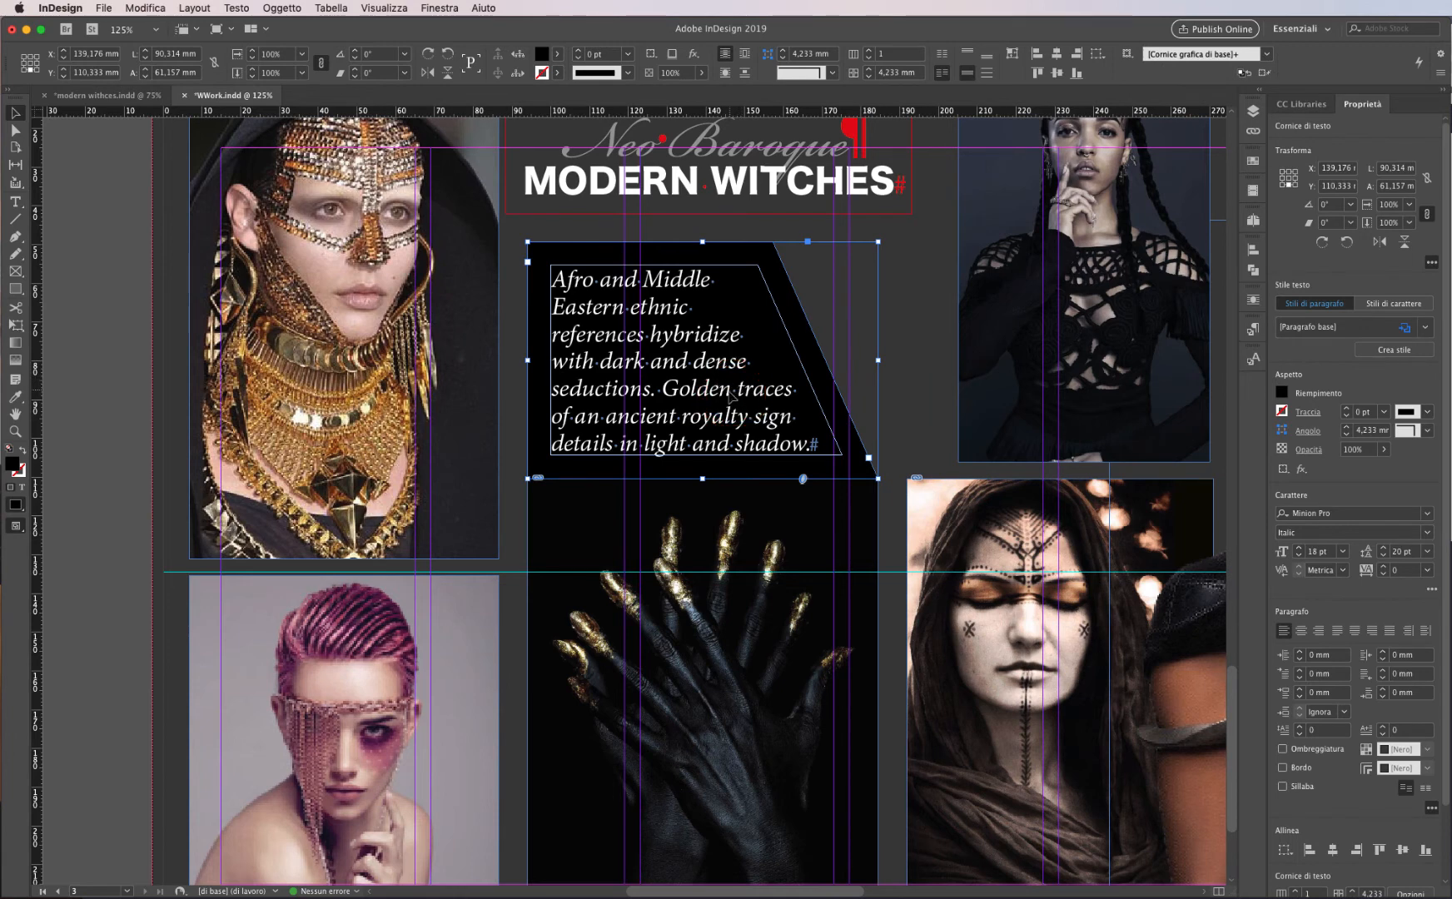
{"action": "left_click_drag", "start_coordinate": [729, 396], "coordinate": [765, 370]}
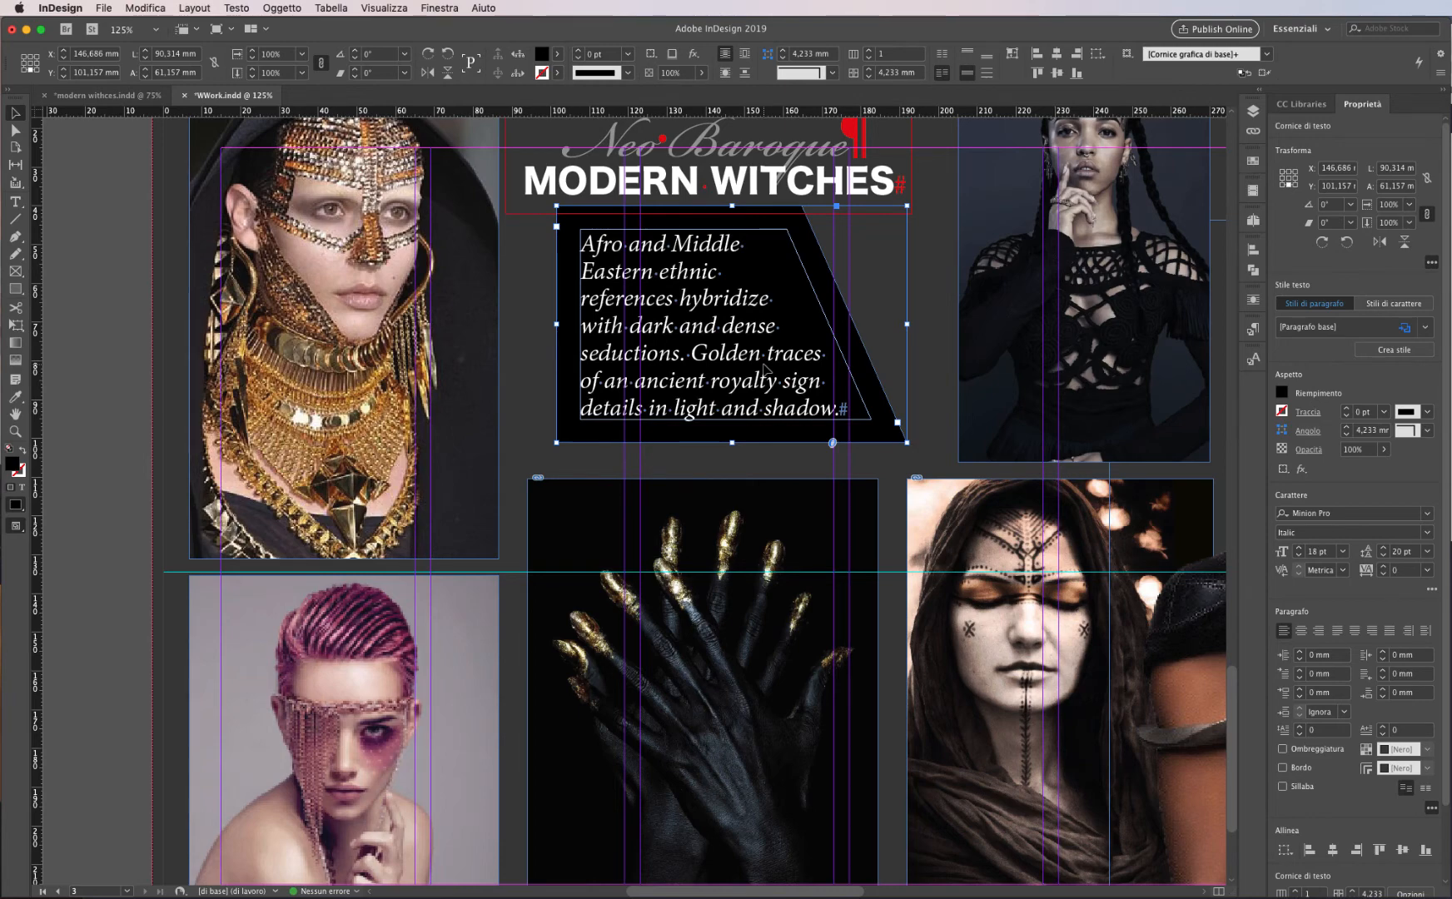
{"action": "key", "text": "super+z"}
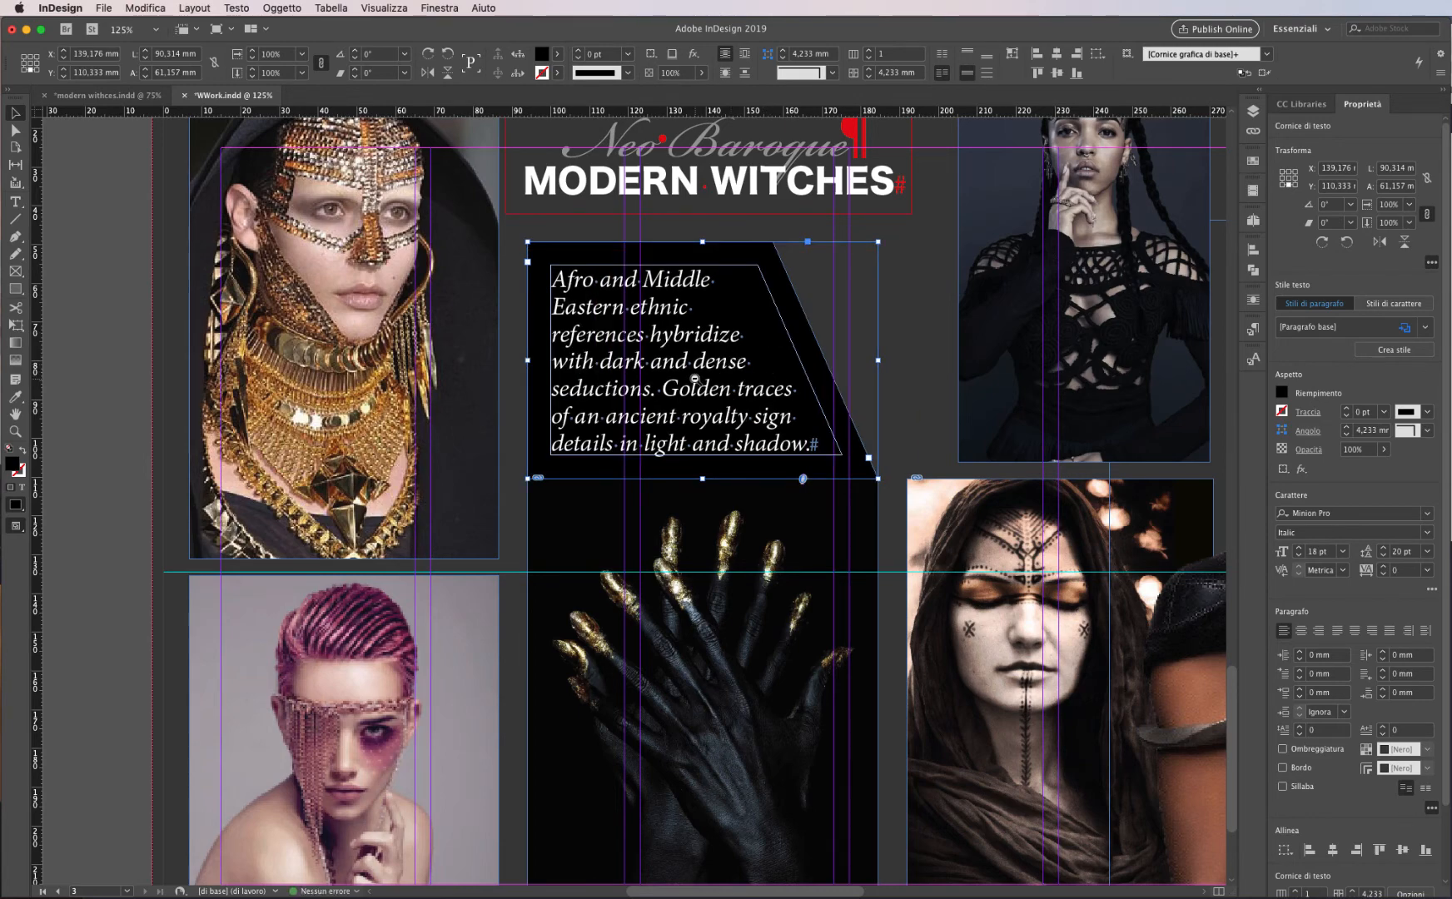
Step: Delete the empty slanted black shape lying on the pasteboard beside the page
{"action": "left_click", "coordinate": [694, 379], "text": "alt+super"}
{"action": "left_click", "coordinate": [682, 448], "text": "alt+super"}
{"action": "left_click_drag", "start_coordinate": [545, 554], "coordinate": [845, 466]}
{"action": "left_click", "coordinate": [222, 544]}
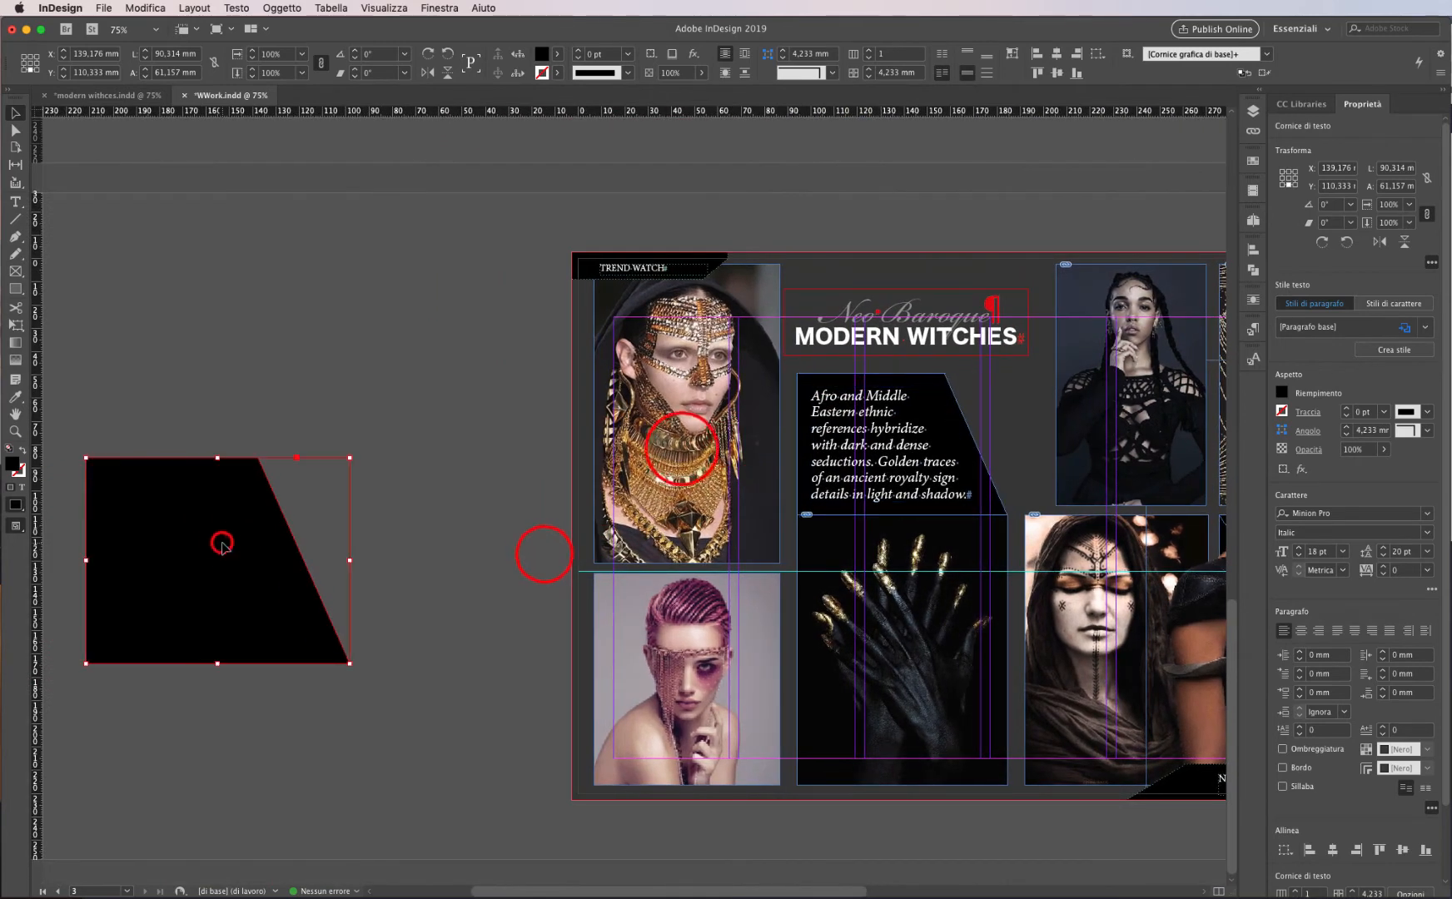
{"action": "key", "text": "Delete"}
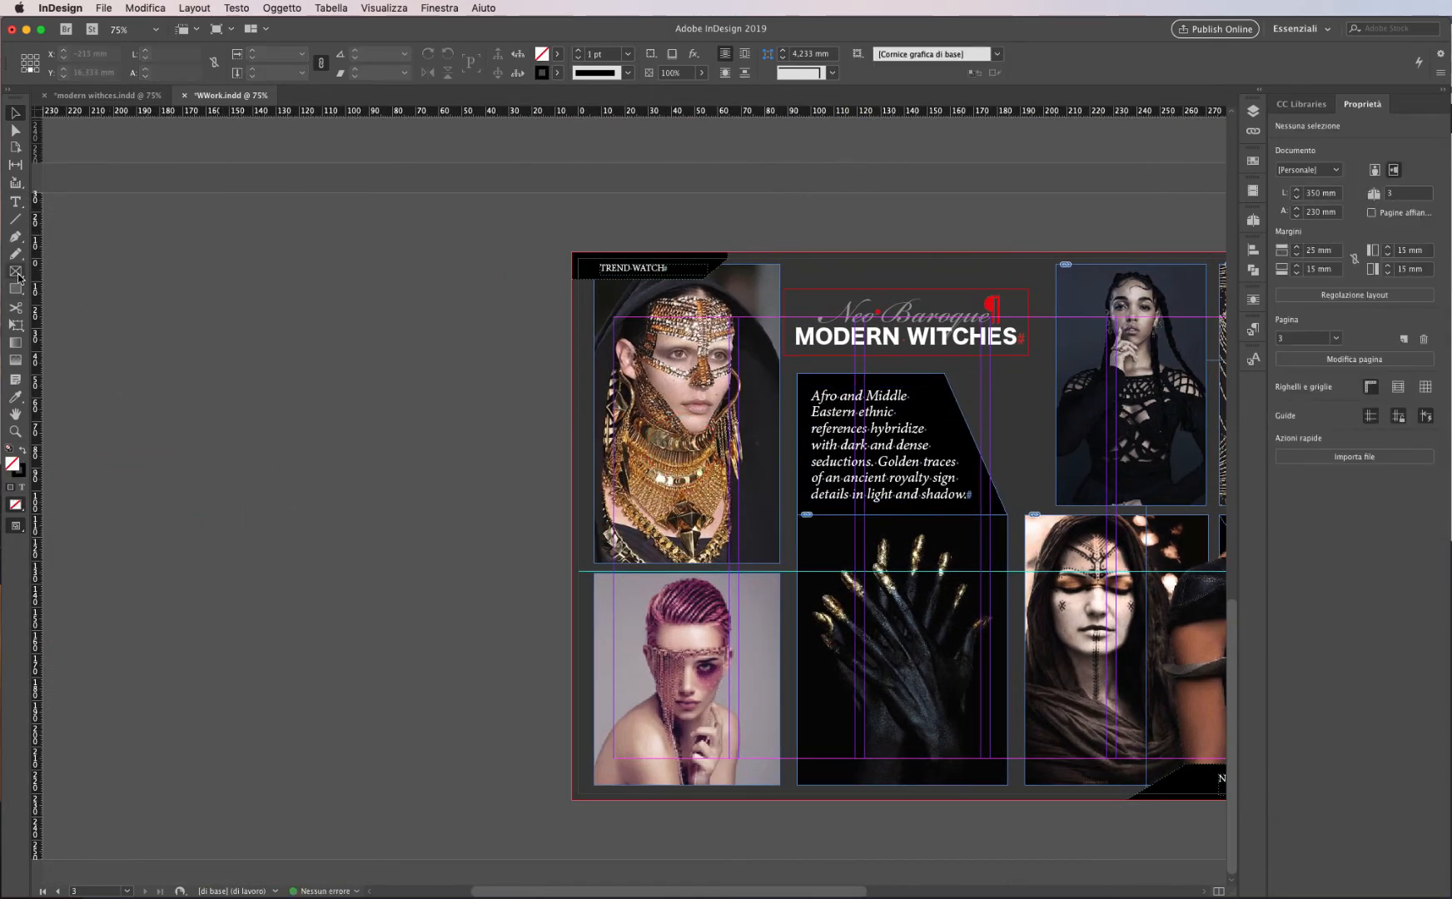
Step: Draw a rectangular frame about 114 × 89 mm on the pasteboard beside the page and fill it with black
{"action": "left_click", "coordinate": [14, 273]}
{"action": "left_click_drag", "start_coordinate": [243, 348], "coordinate": [505, 554]}
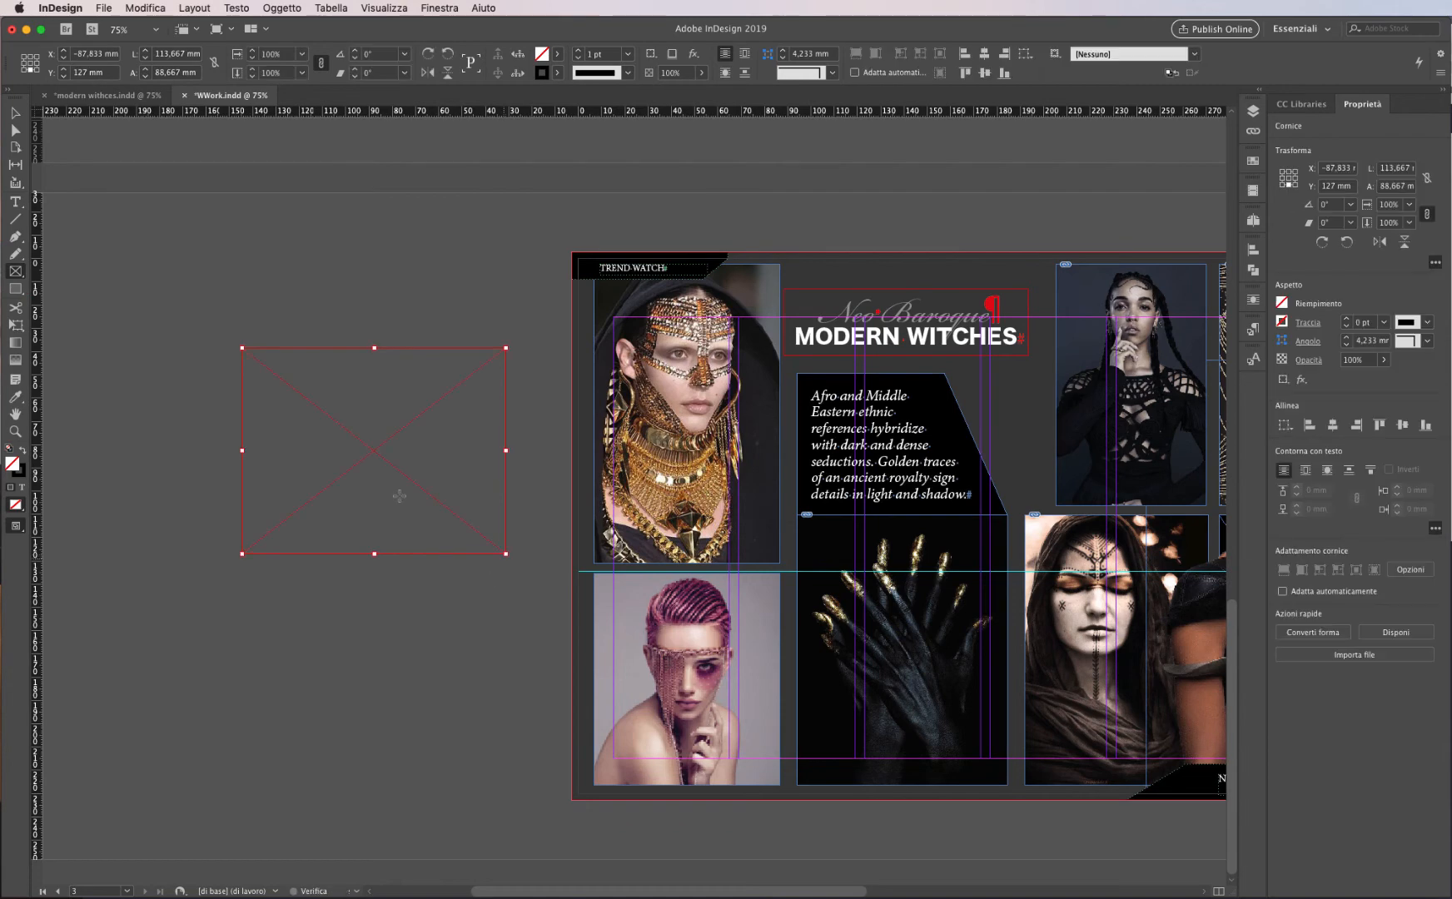
{"action": "left_click", "coordinate": [557, 54]}
{"action": "left_click", "coordinate": [446, 146]}
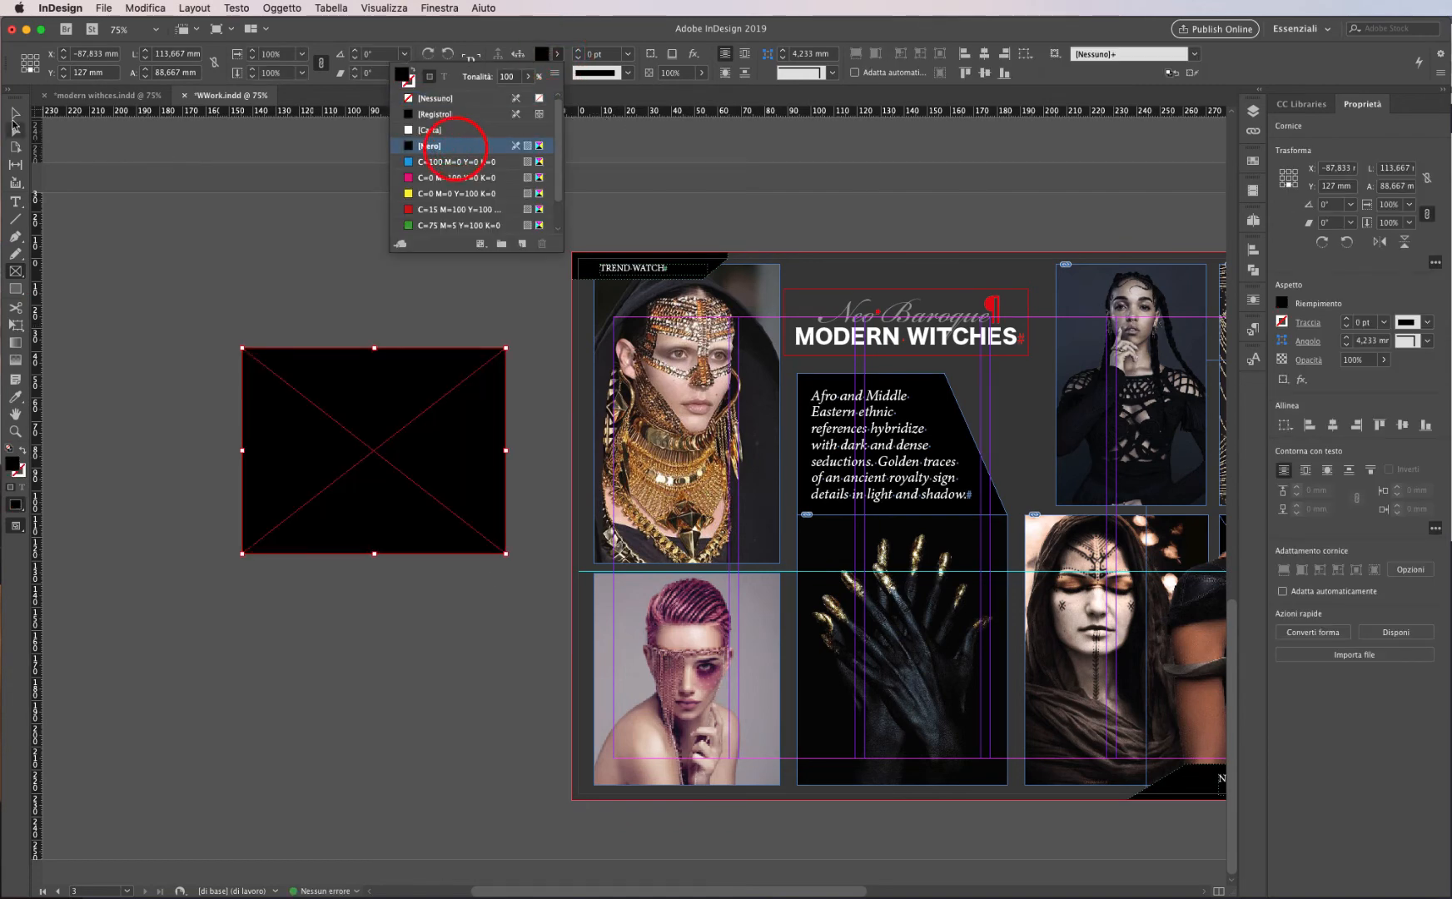
Step: Copy the whole "Afro and Middle Eastern ethnic references" paragraph from the page into the black frame on the pasteboard
{"action": "left_click", "coordinate": [13, 118]}
{"action": "double_click", "coordinate": [919, 463]}
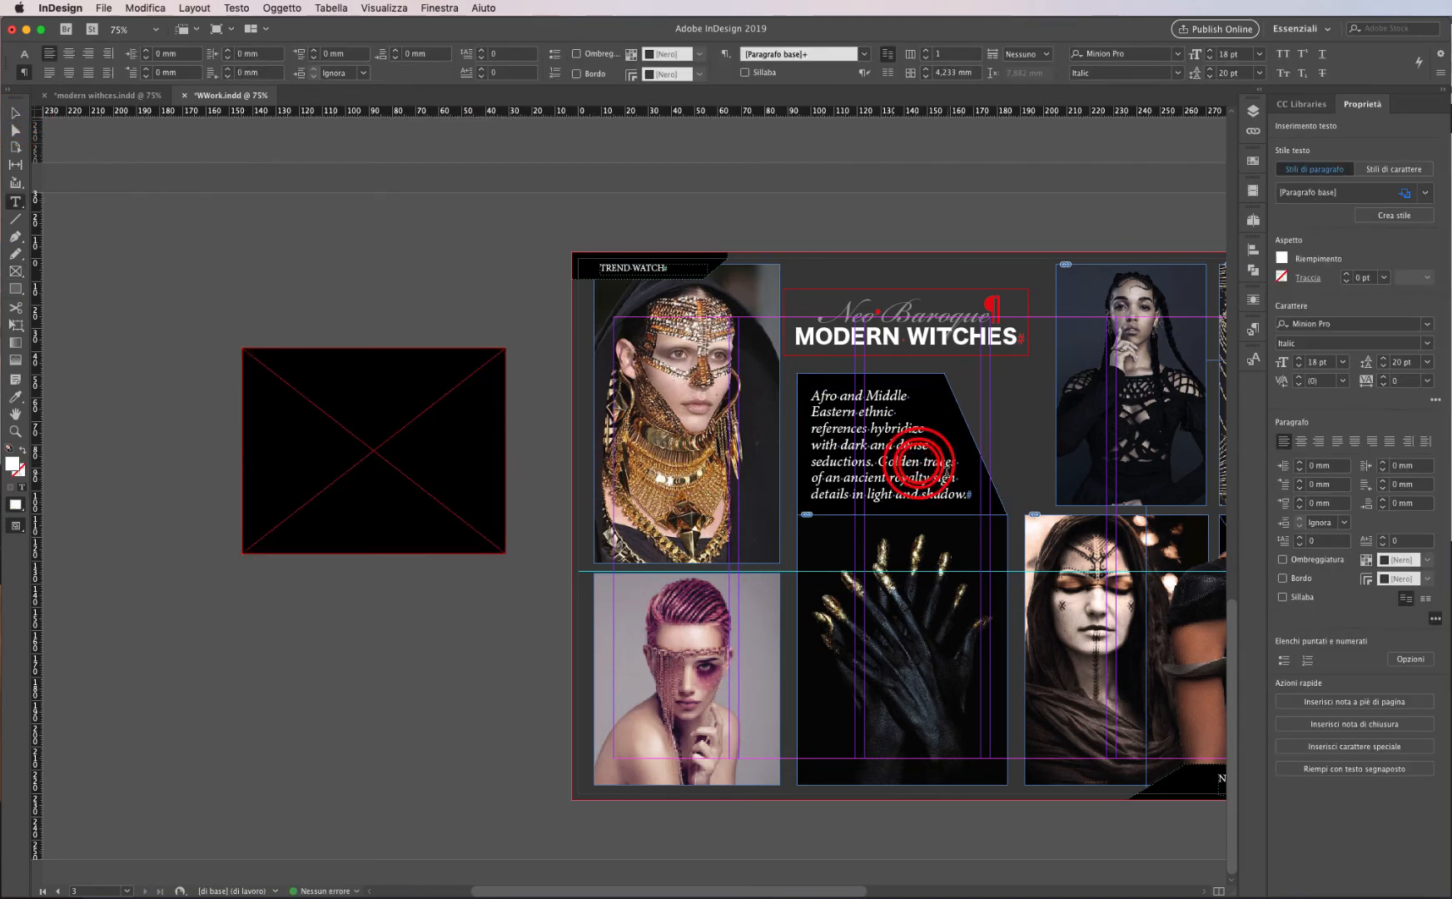
{"action": "key", "text": "super+a"}
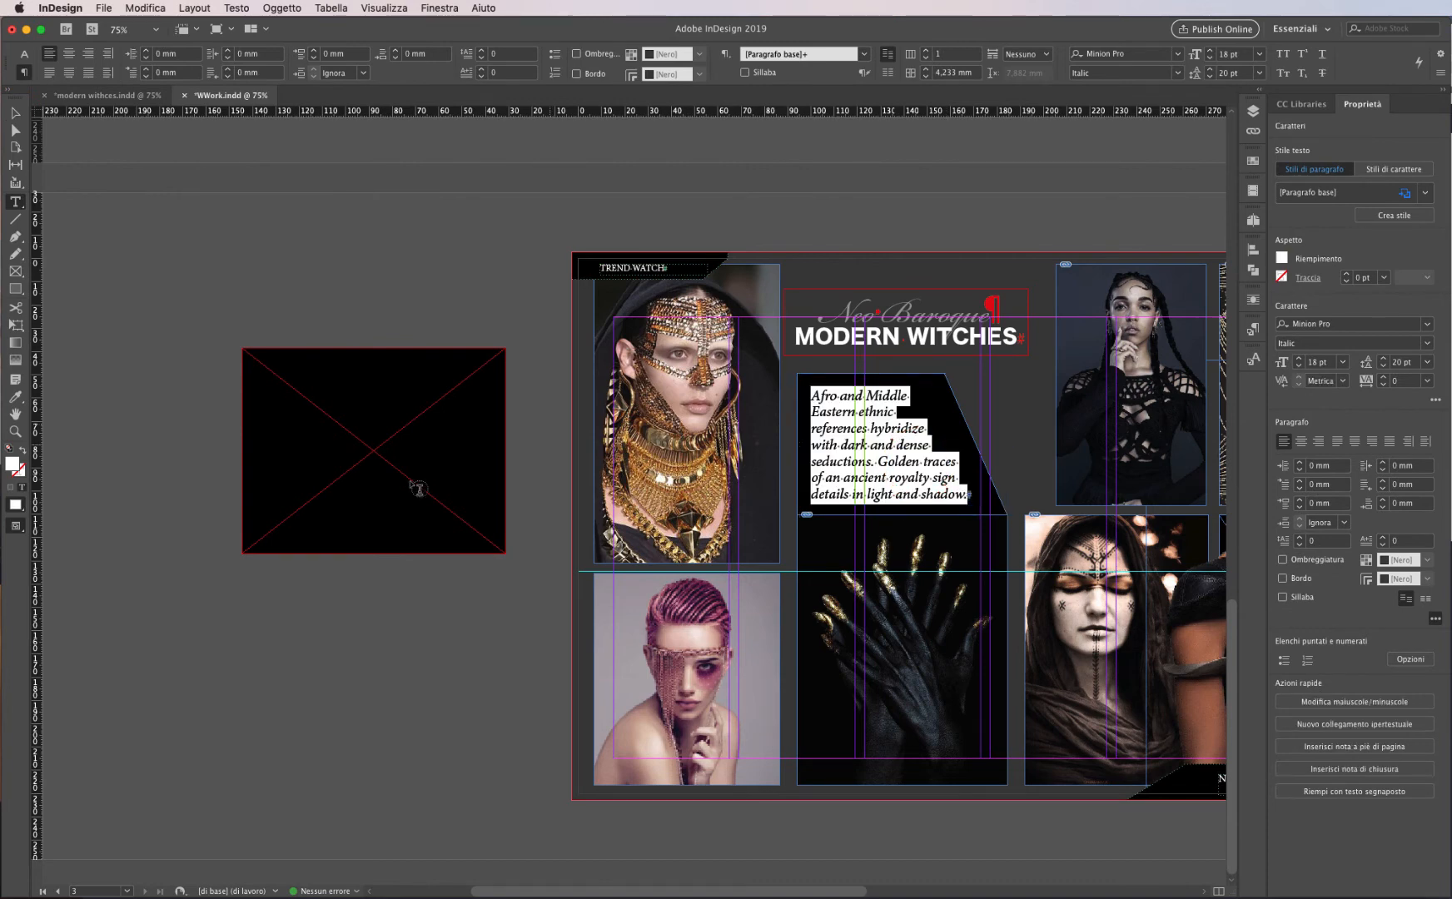
{"action": "left_click", "coordinate": [374, 448]}
{"action": "key", "text": "super+v"}
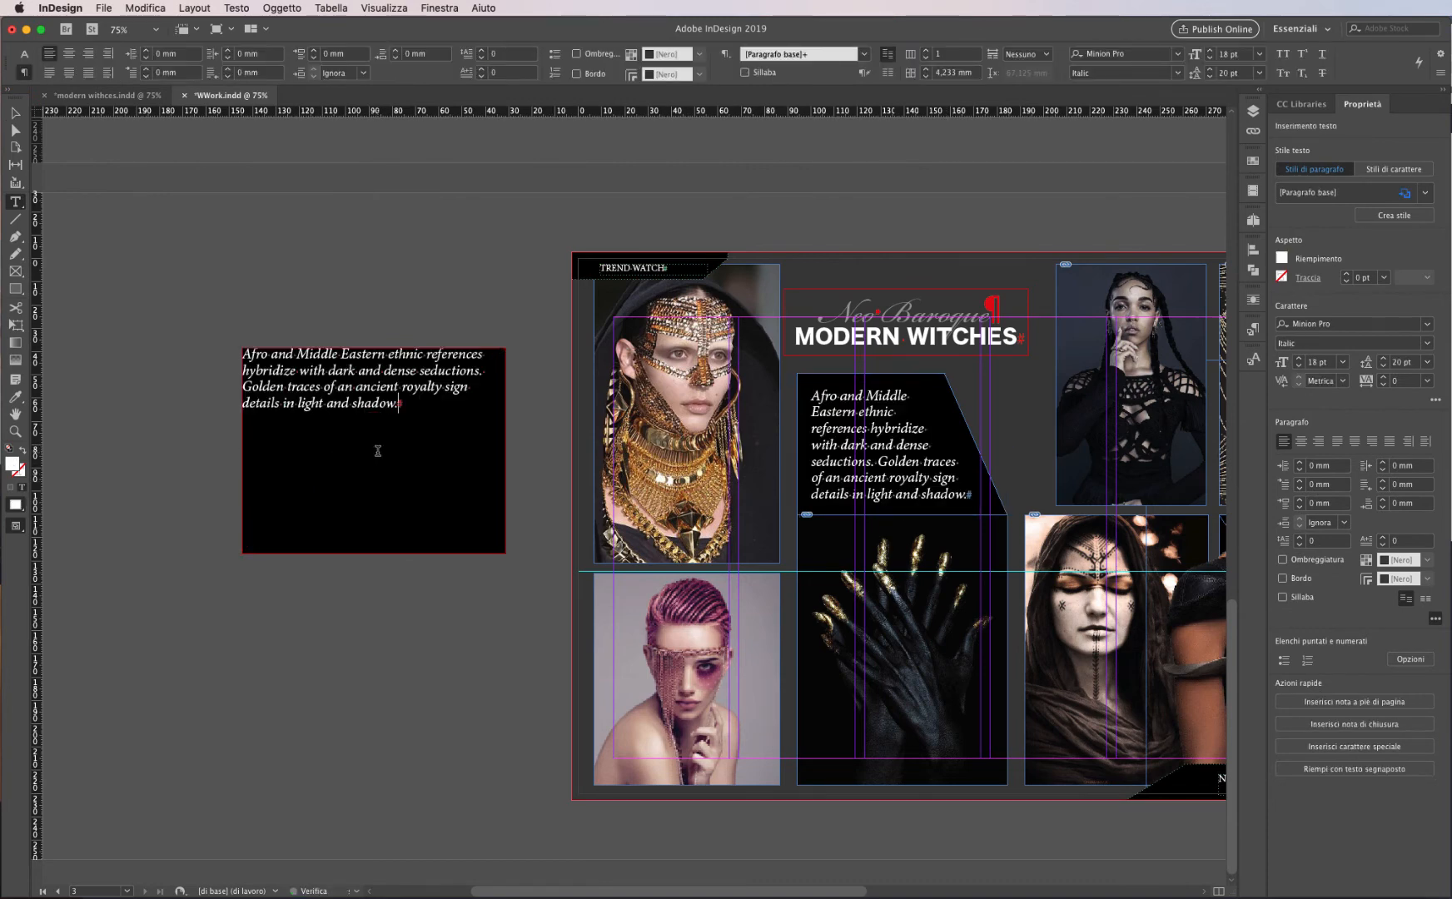
Step: Slant the black frame's right side by moving its upper right corner inward, and raise its bottom edge to a 74 mm height
{"action": "left_click", "coordinate": [15, 113]}
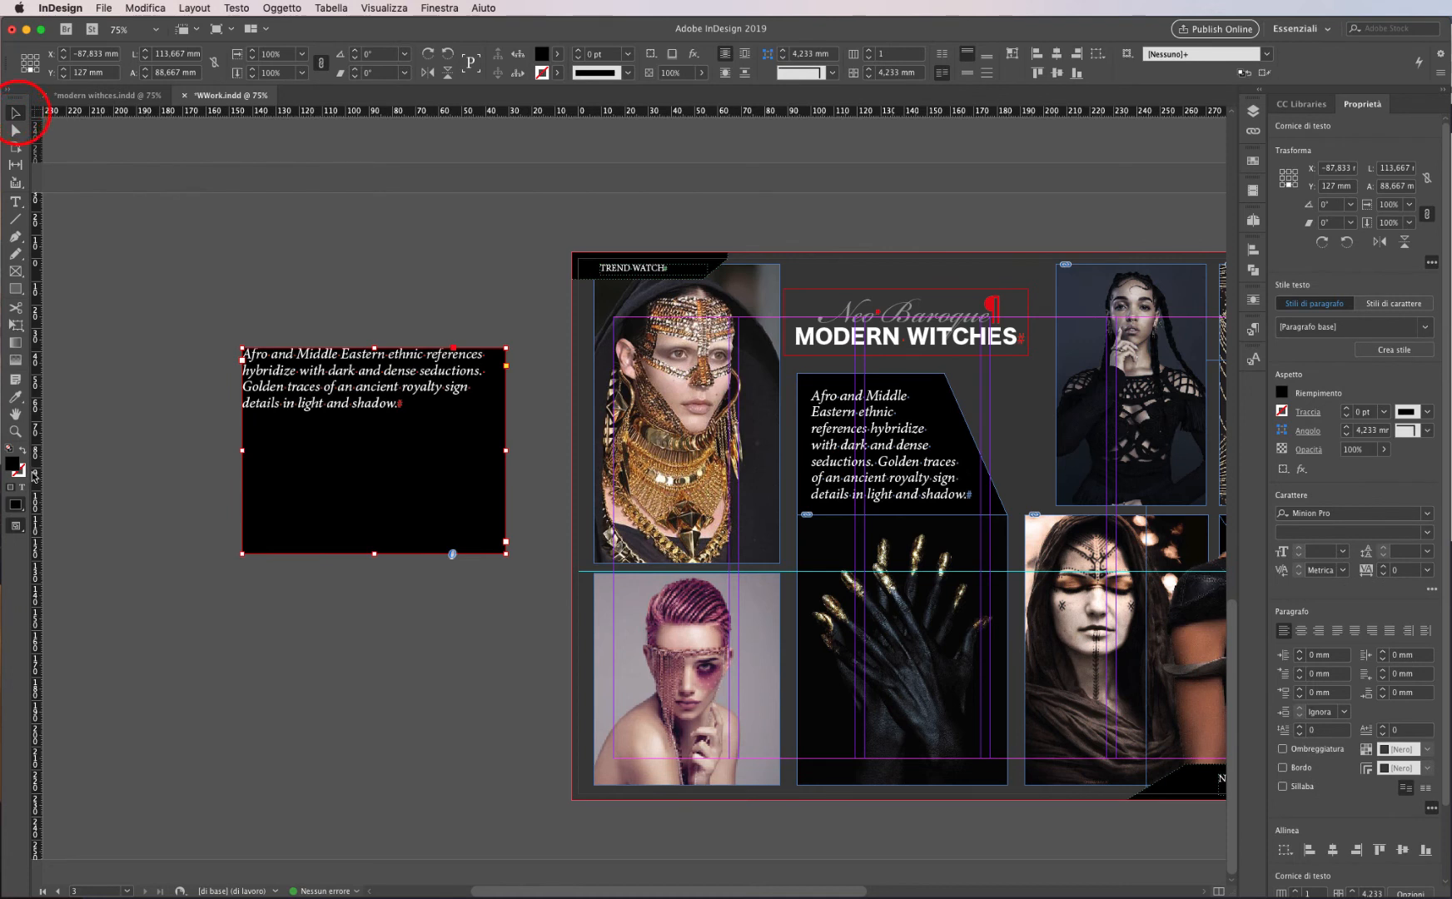
{"action": "left_click", "coordinate": [15, 130]}
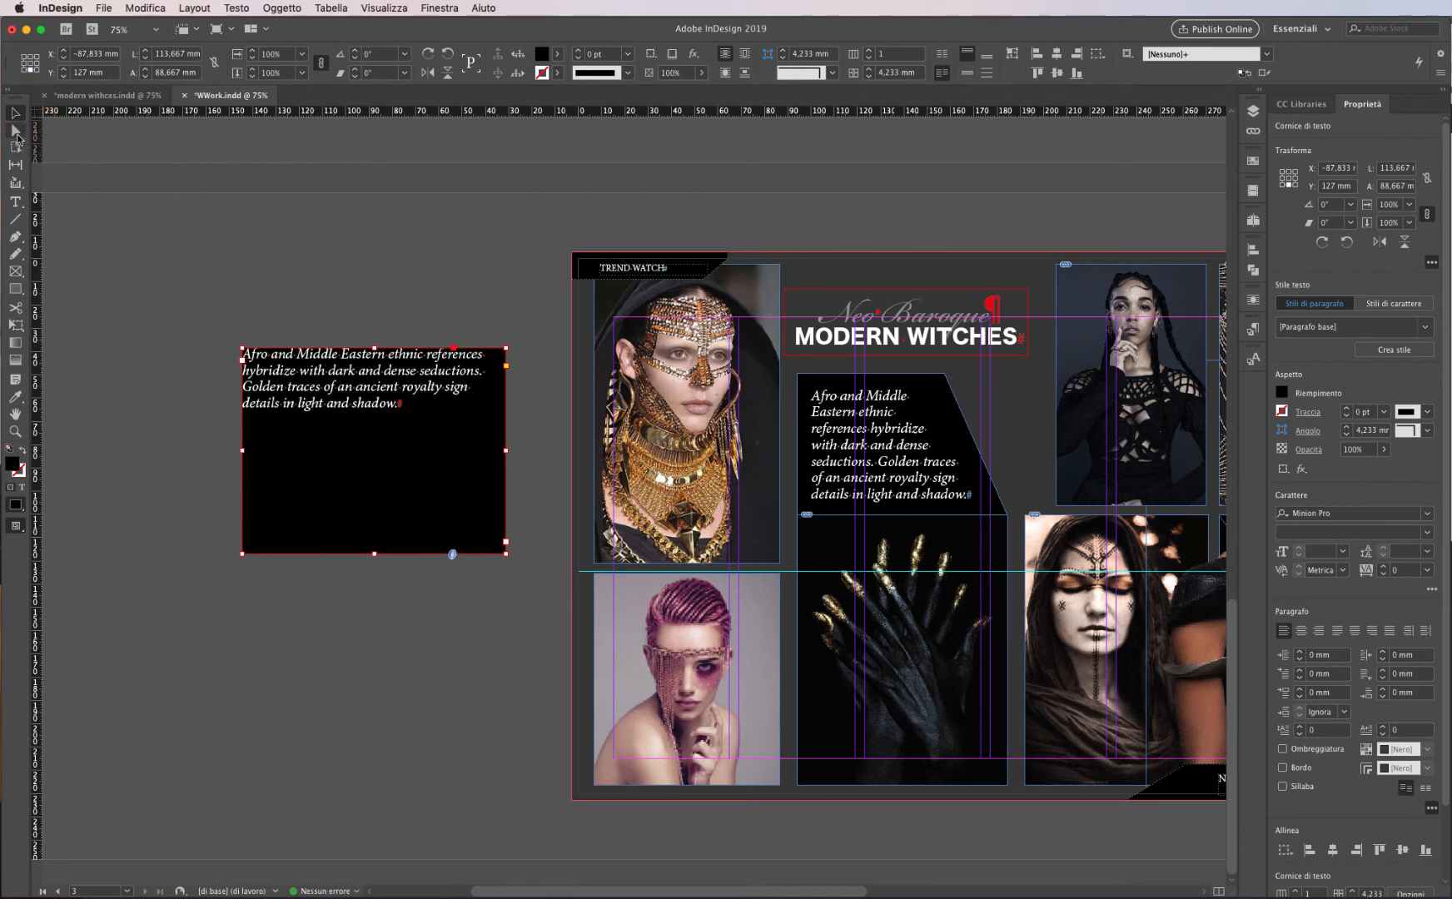
{"action": "left_click", "coordinate": [529, 329]}
{"action": "left_click_drag", "start_coordinate": [531, 331], "coordinate": [419, 348]}
{"action": "left_click", "coordinate": [212, 525]}
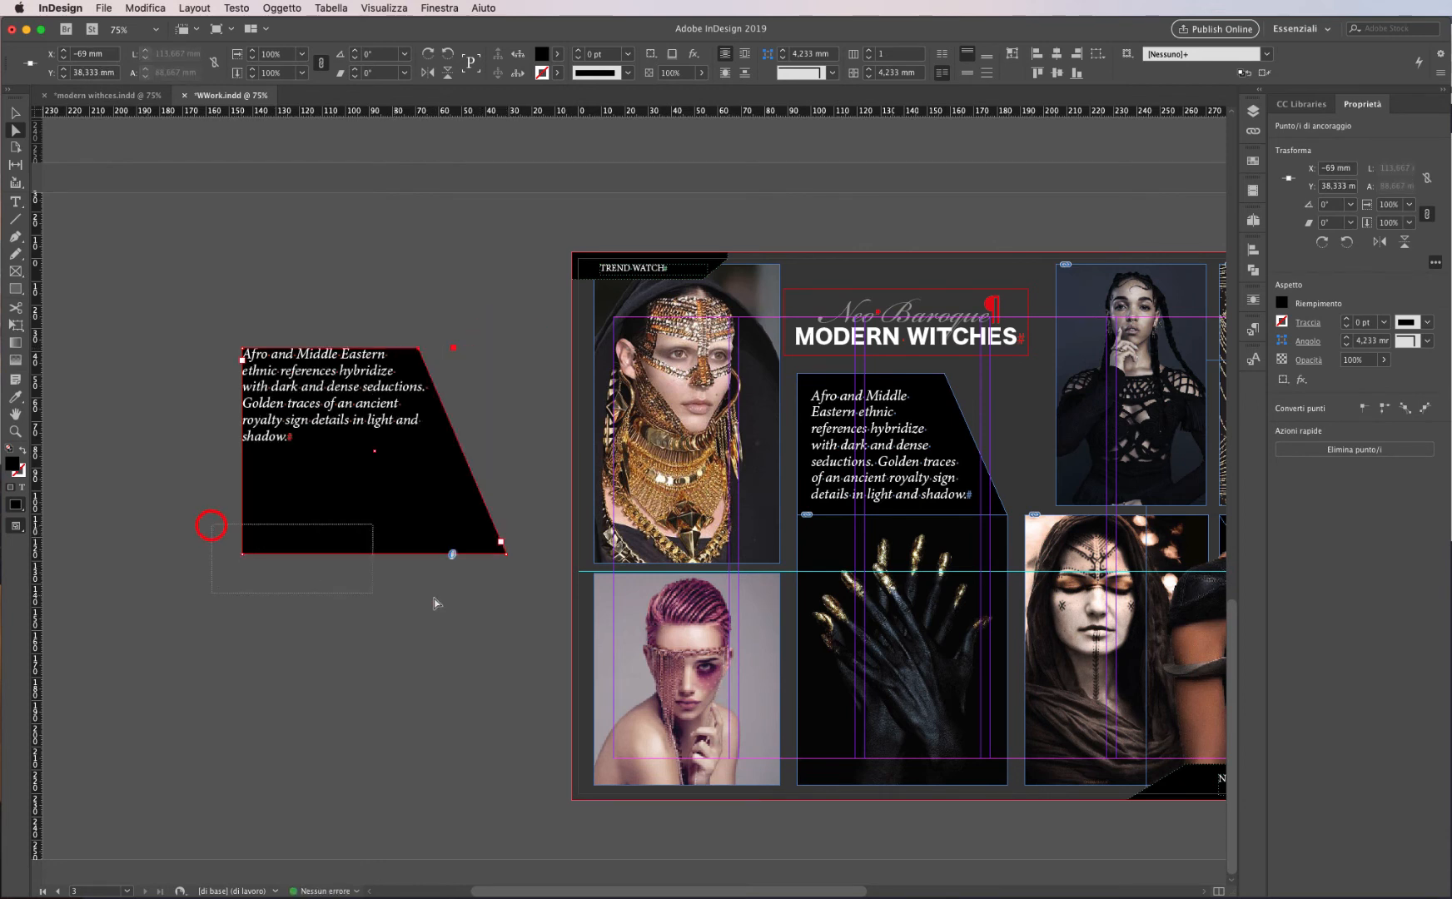
{"action": "left_click_drag", "start_coordinate": [368, 553], "coordinate": [368, 521]}
{"action": "left_click", "coordinate": [15, 114]}
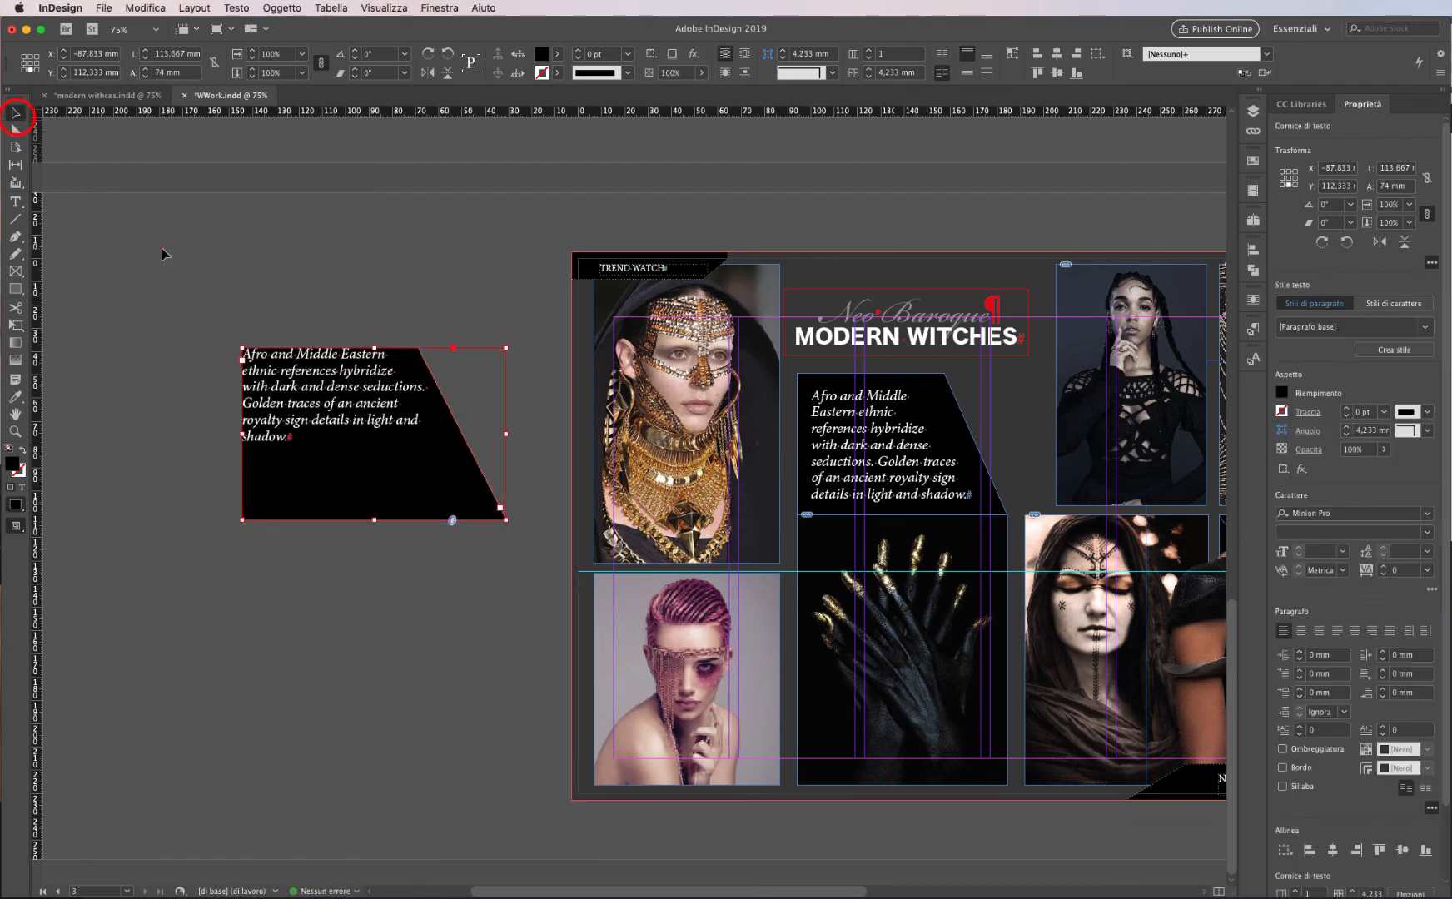
{"action": "left_click", "coordinate": [162, 250]}
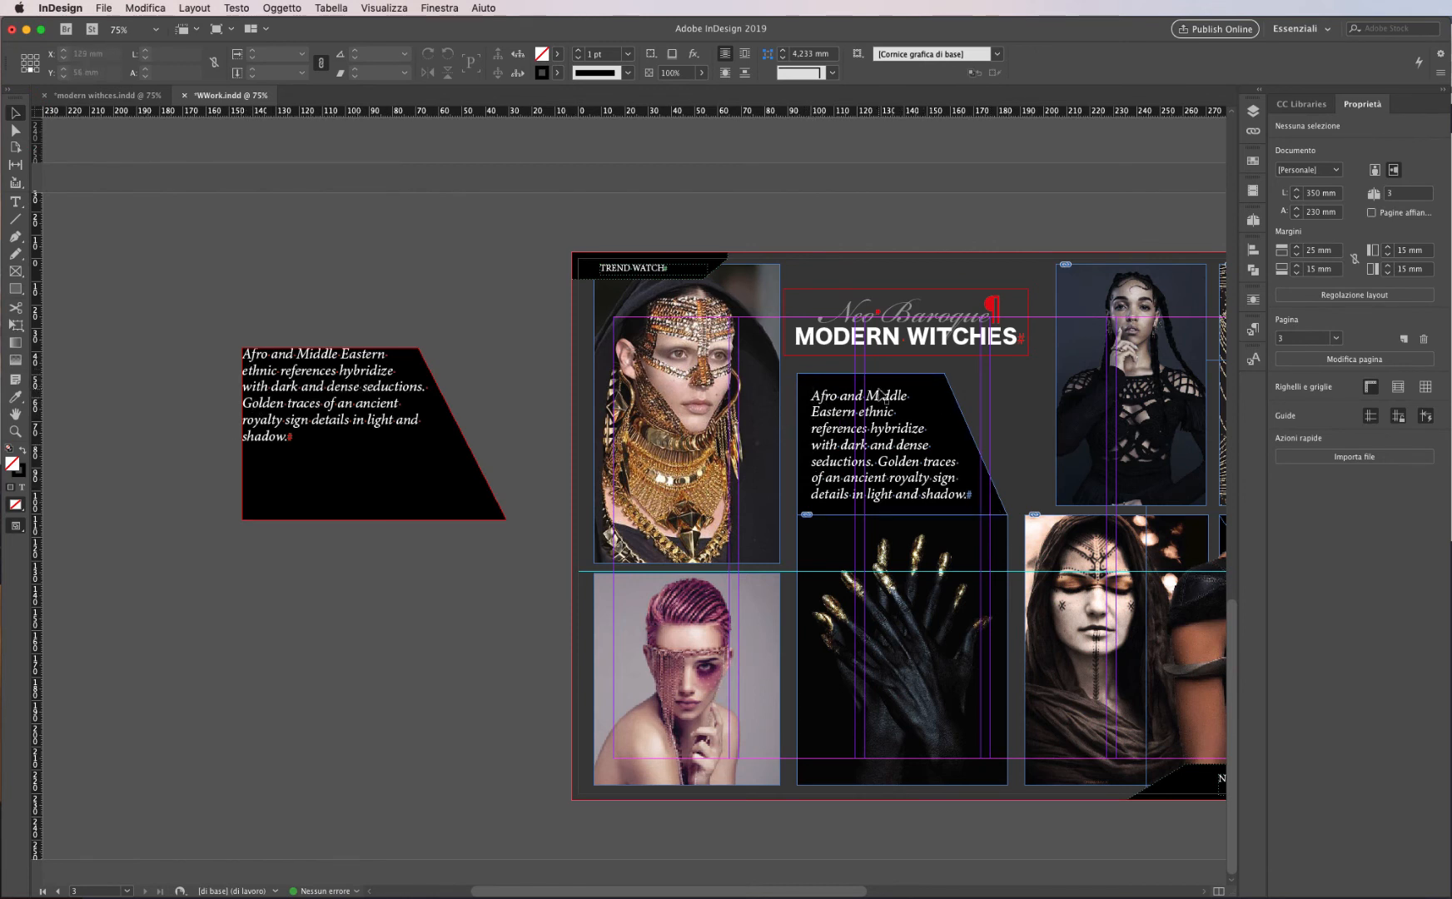
Step: Set the inset spacing of the slanted black text frame on the pasteboard to 6 mm on all sides
{"action": "left_click", "coordinate": [331, 409]}
{"action": "left_click", "coordinate": [281, 7]}
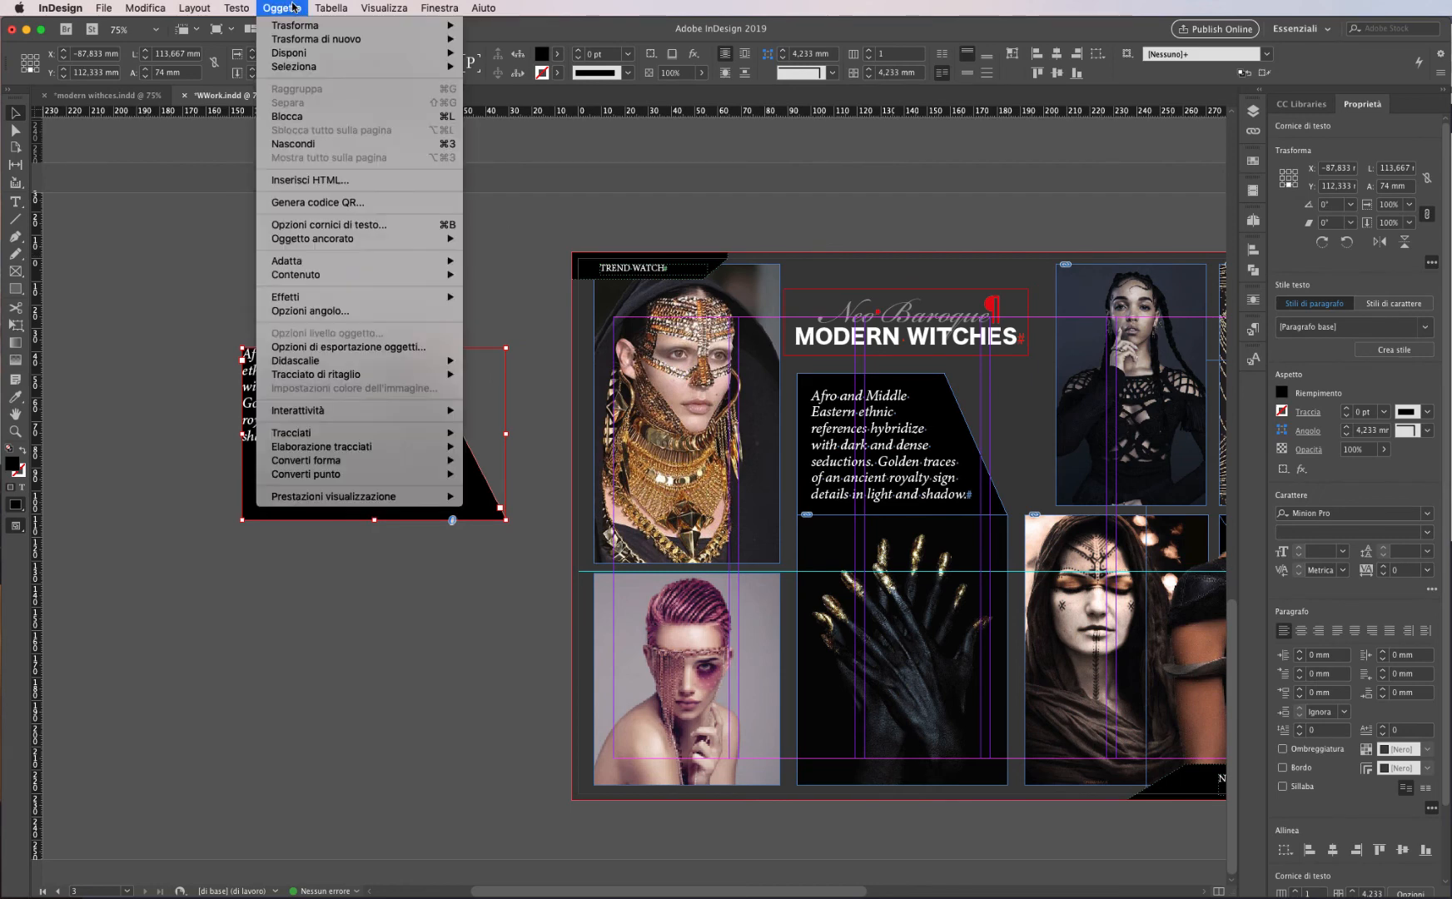
{"action": "left_click", "coordinate": [343, 226]}
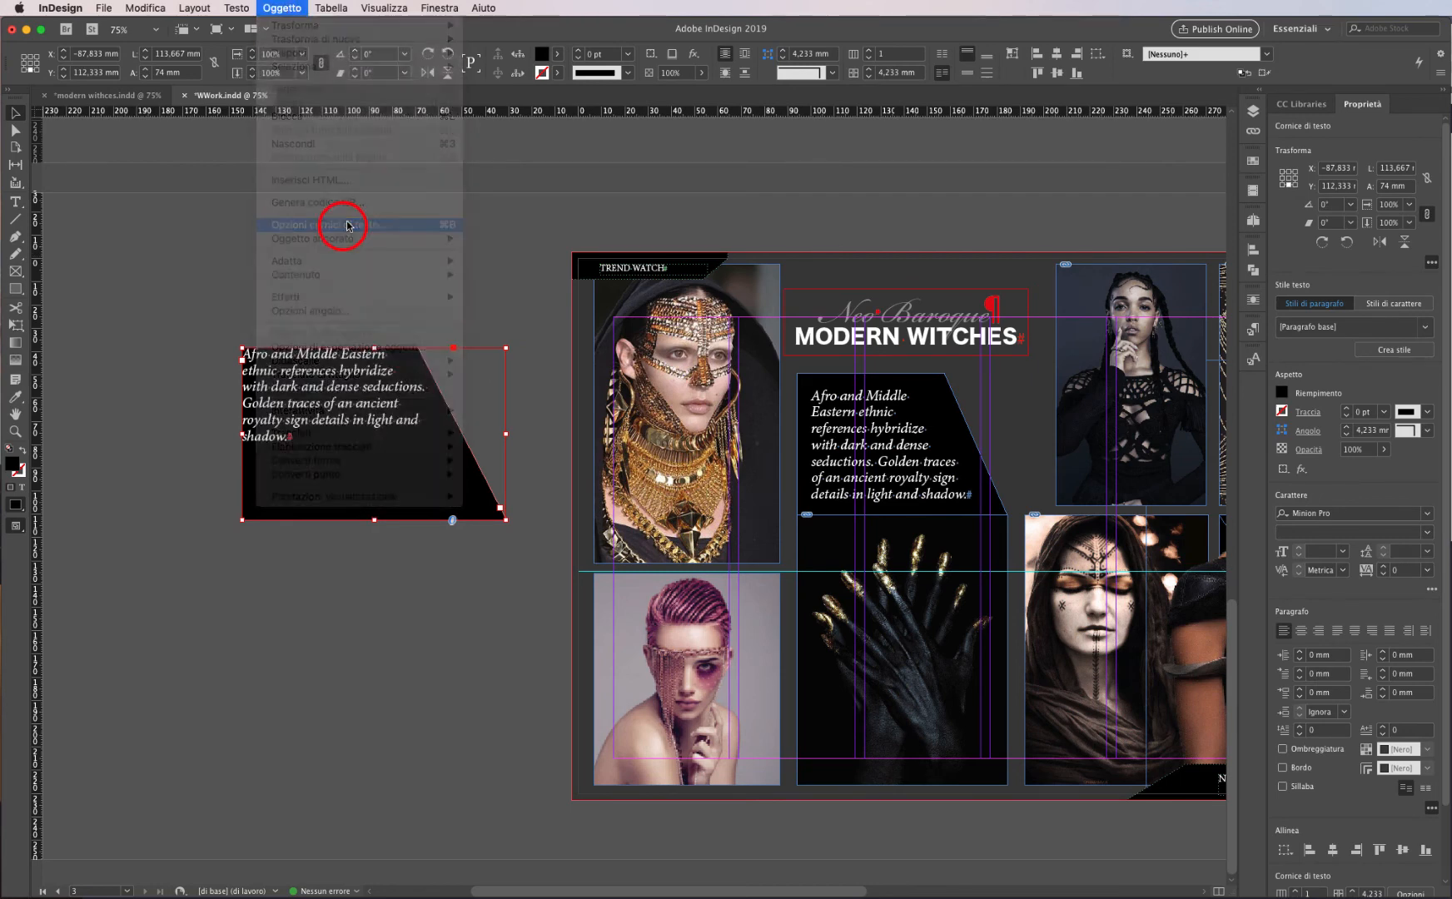
{"action": "left_click_drag", "start_coordinate": [303, 295], "coordinate": [680, 289]}
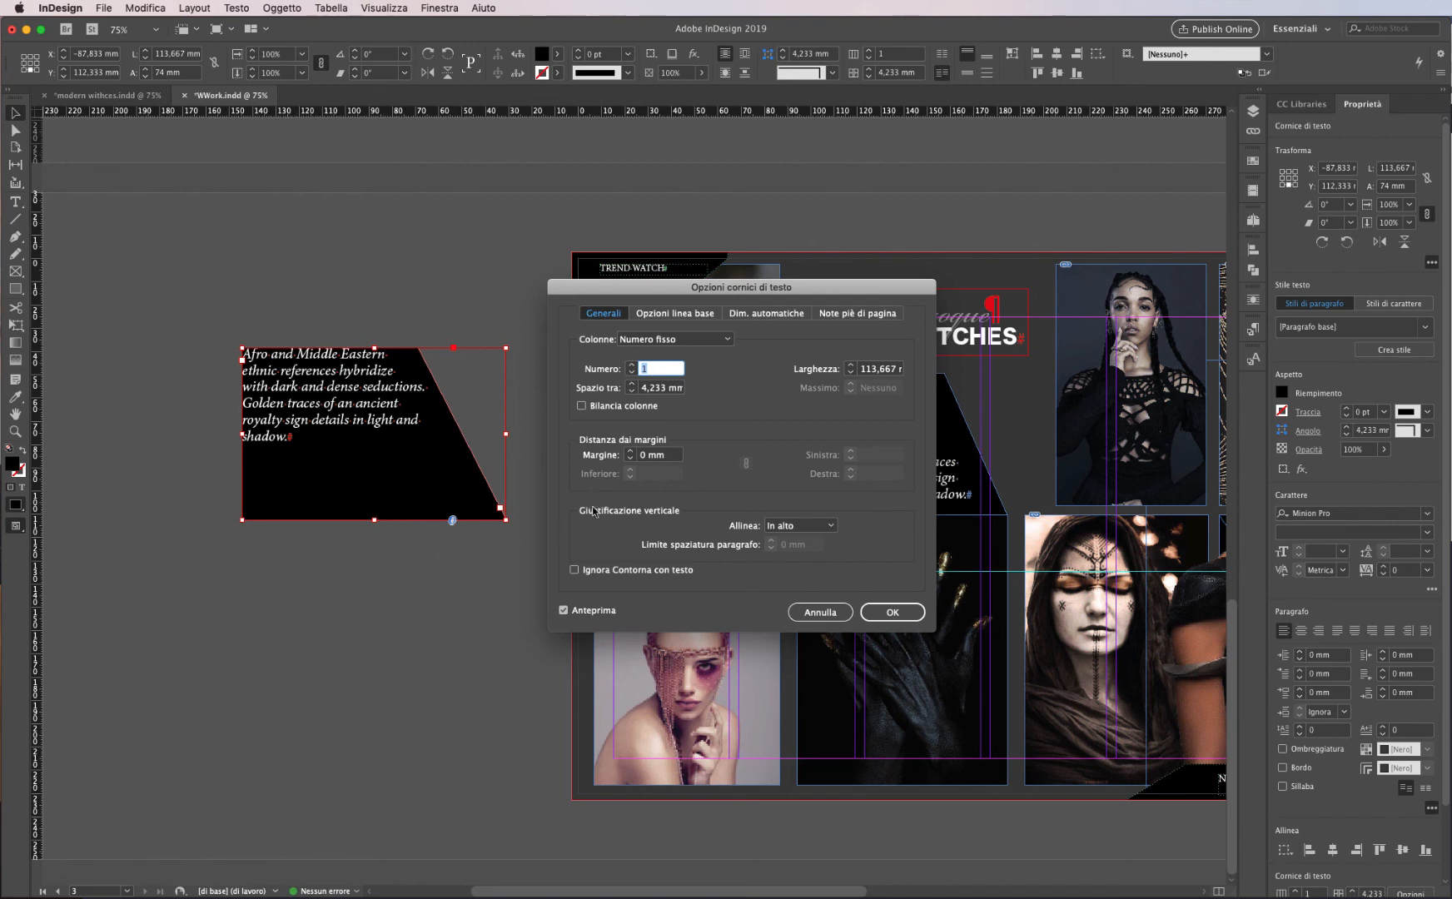
{"action": "left_click", "coordinate": [630, 453]}
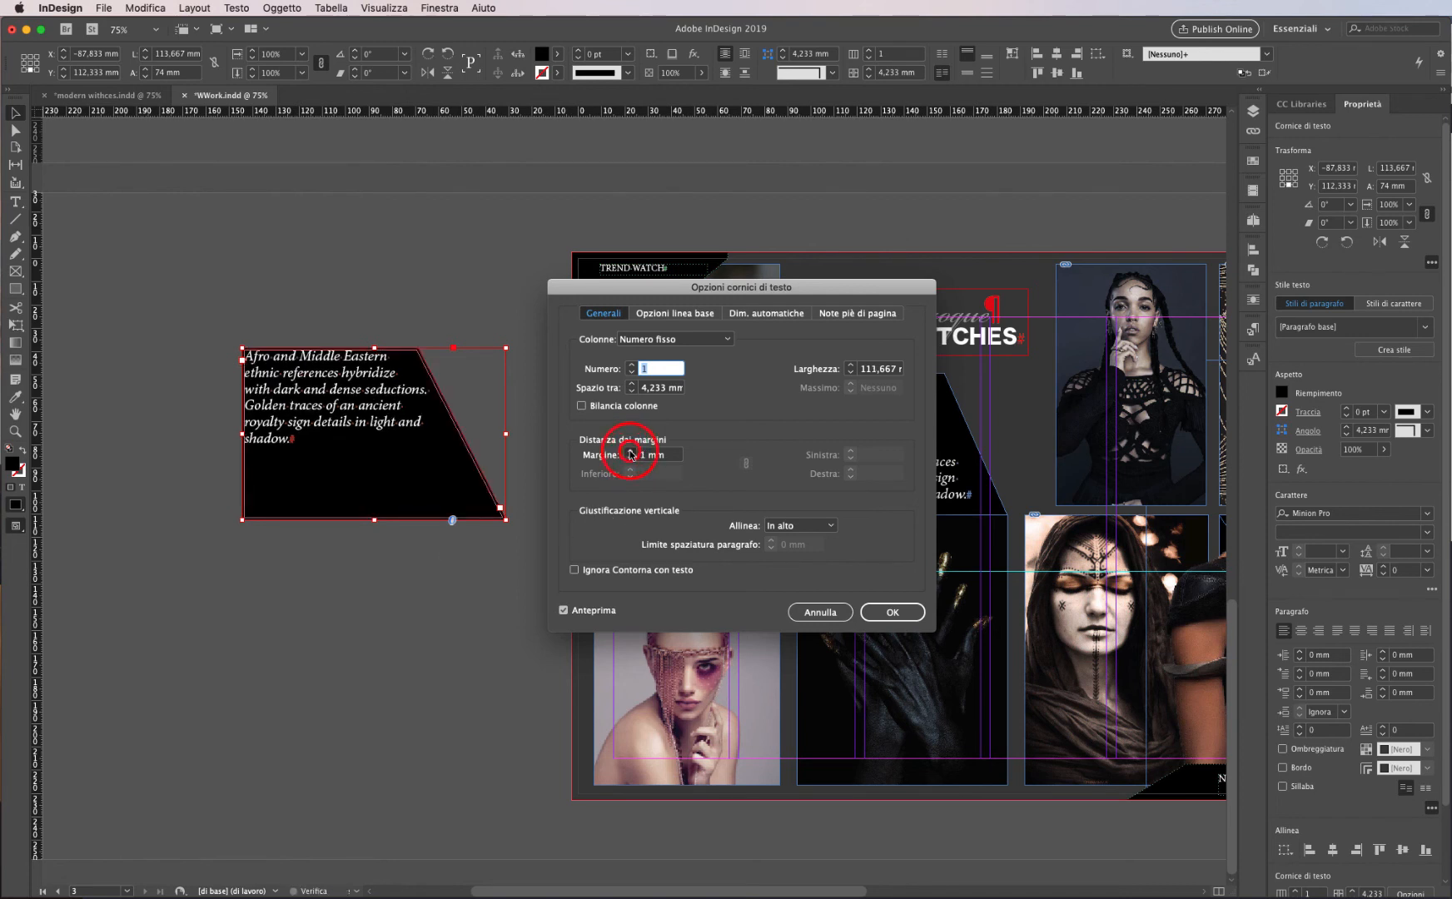
{"action": "left_click", "coordinate": [630, 453]}
{"action": "left_click", "coordinate": [630, 453]}
{"action": "left_click", "coordinate": [631, 453]}
{"action": "left_click", "coordinate": [630, 453]}
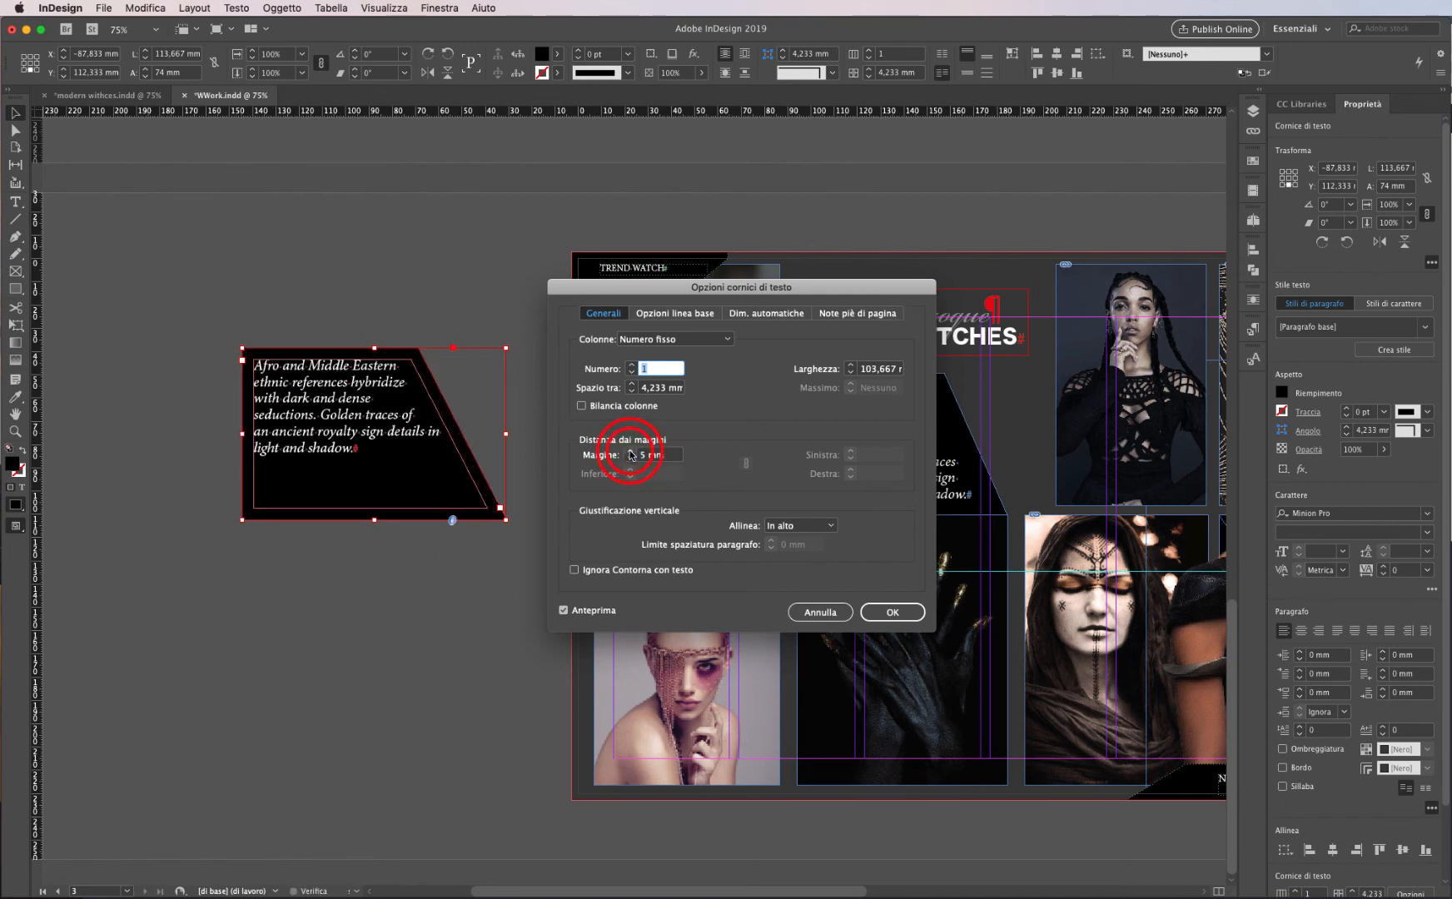
{"action": "left_click", "coordinate": [630, 453]}
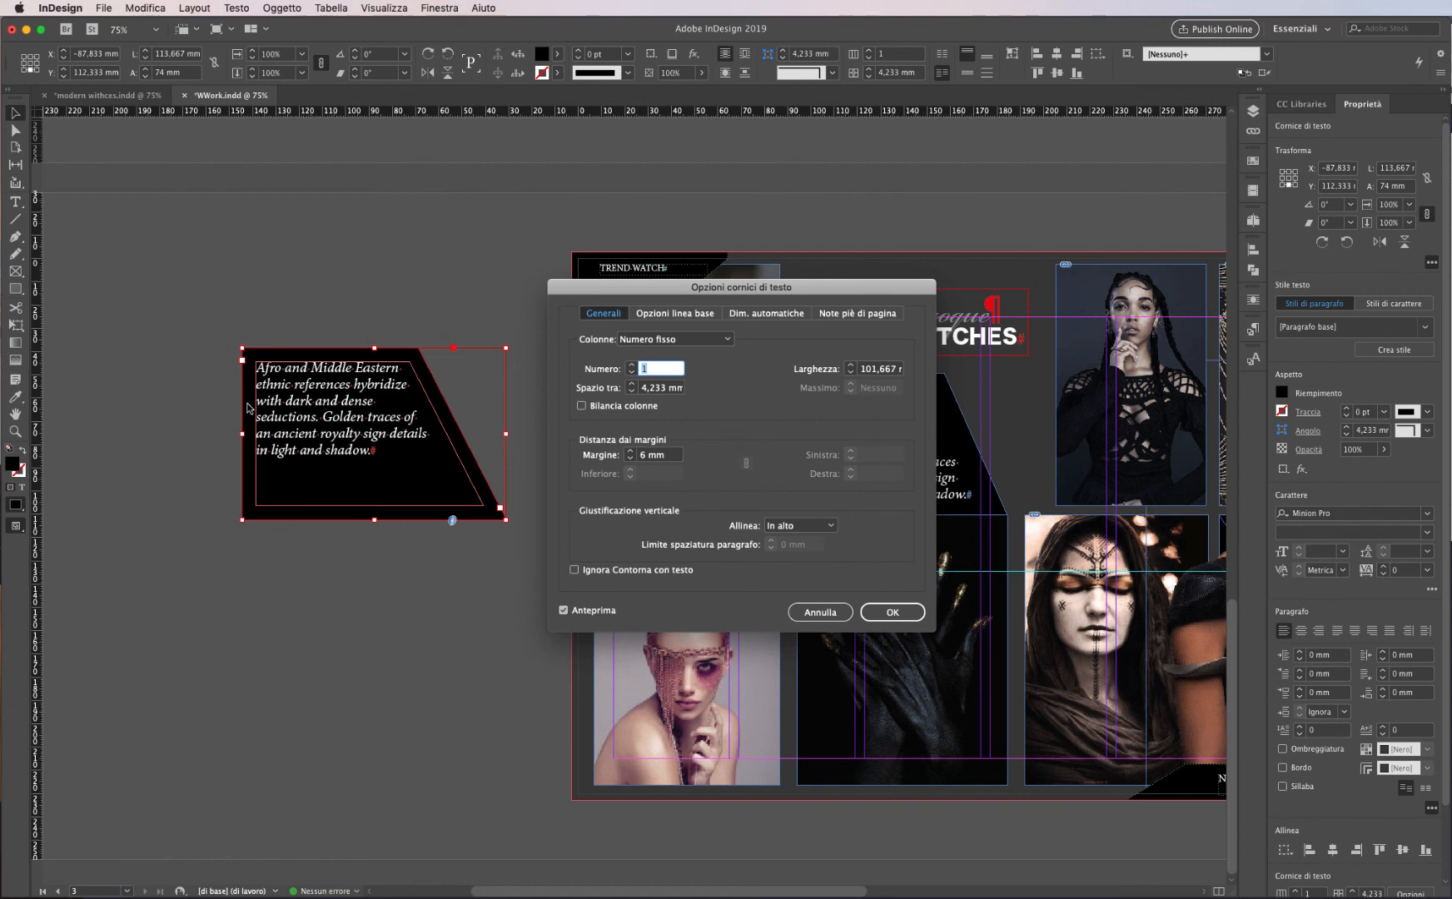
Step: Centre the text vertically in the slanted black frame and increase its inset spacing to 7 mm
{"action": "left_click", "coordinate": [828, 526]}
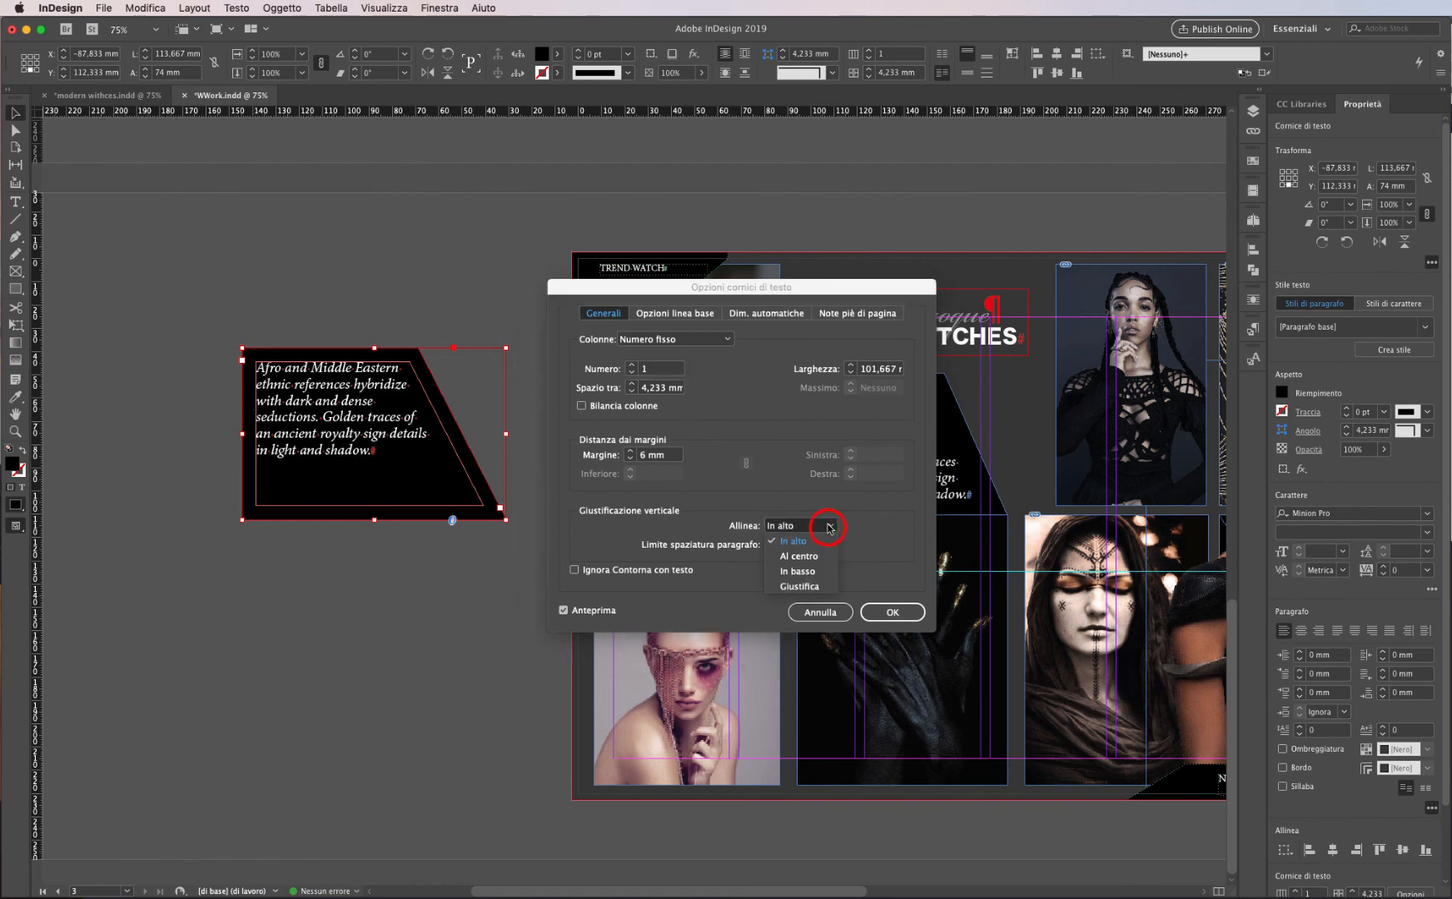
{"action": "left_click", "coordinate": [821, 556]}
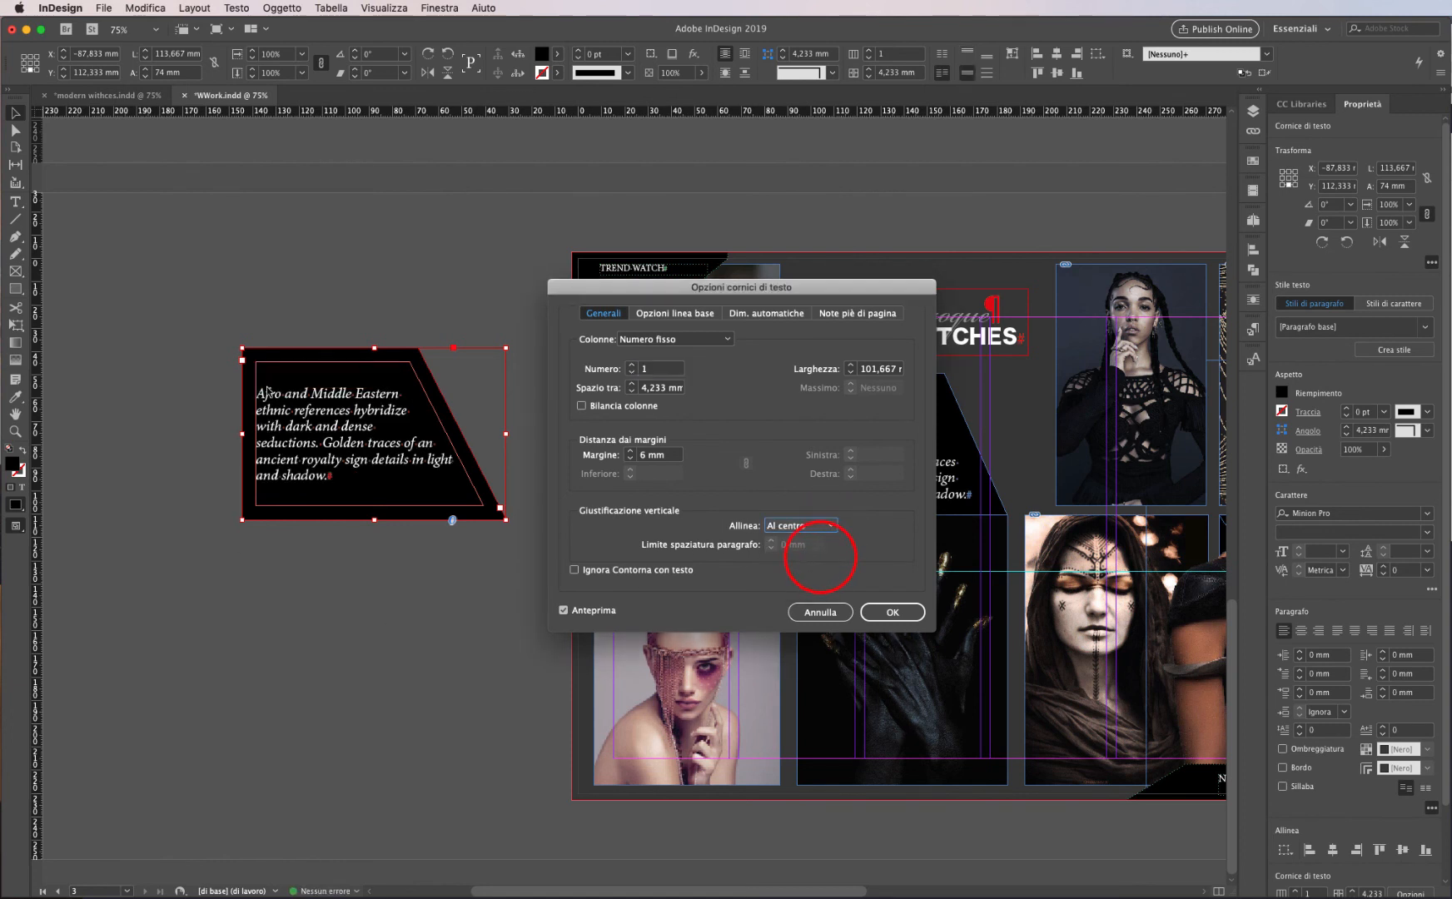
{"action": "left_click", "coordinate": [630, 452]}
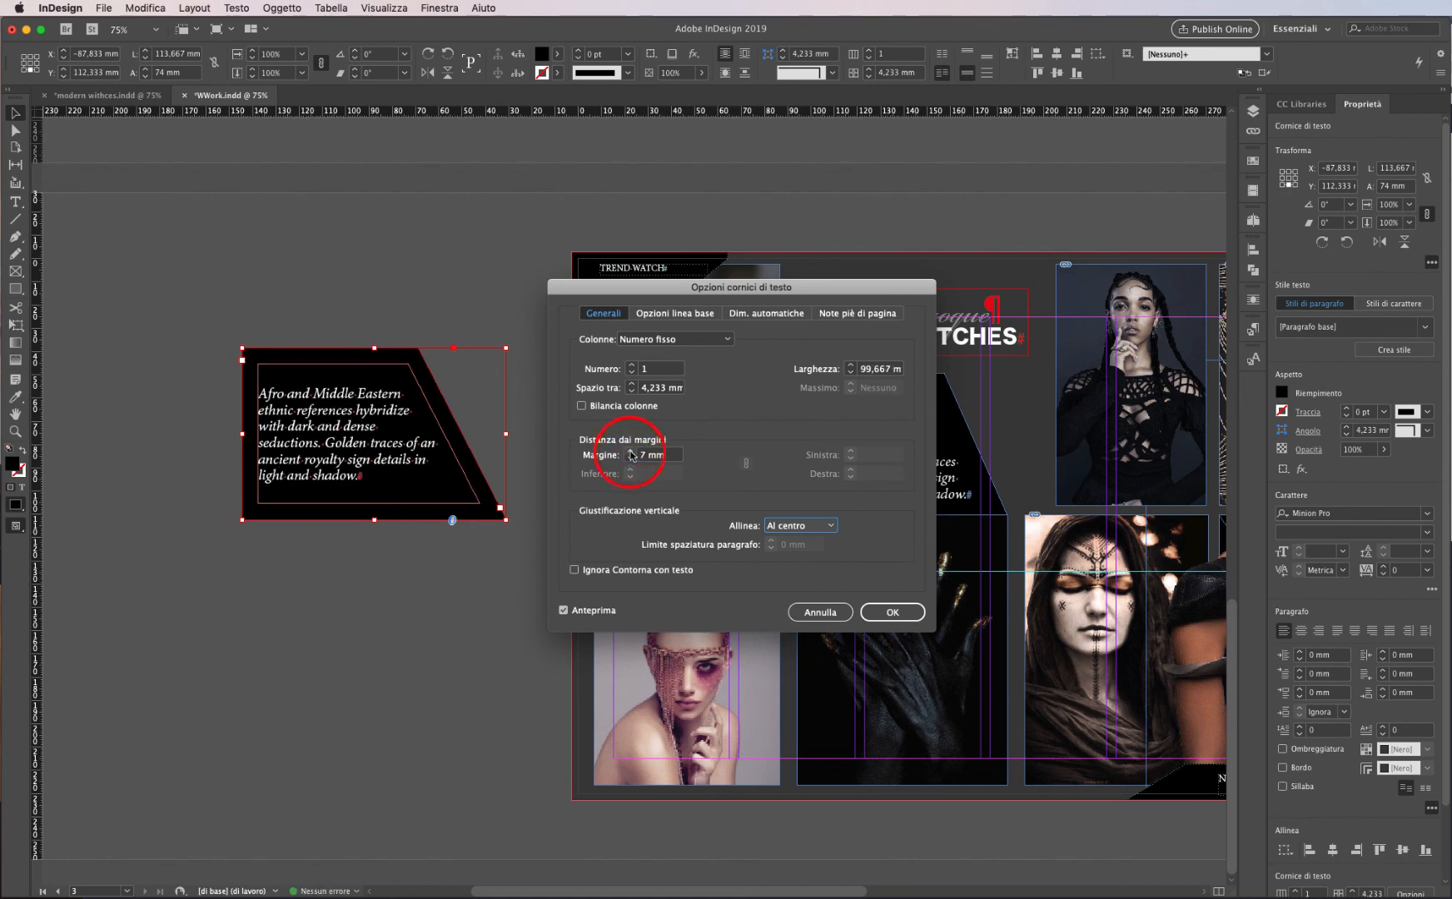
{"action": "left_click", "coordinate": [908, 614]}
{"action": "left_click", "coordinate": [457, 300]}
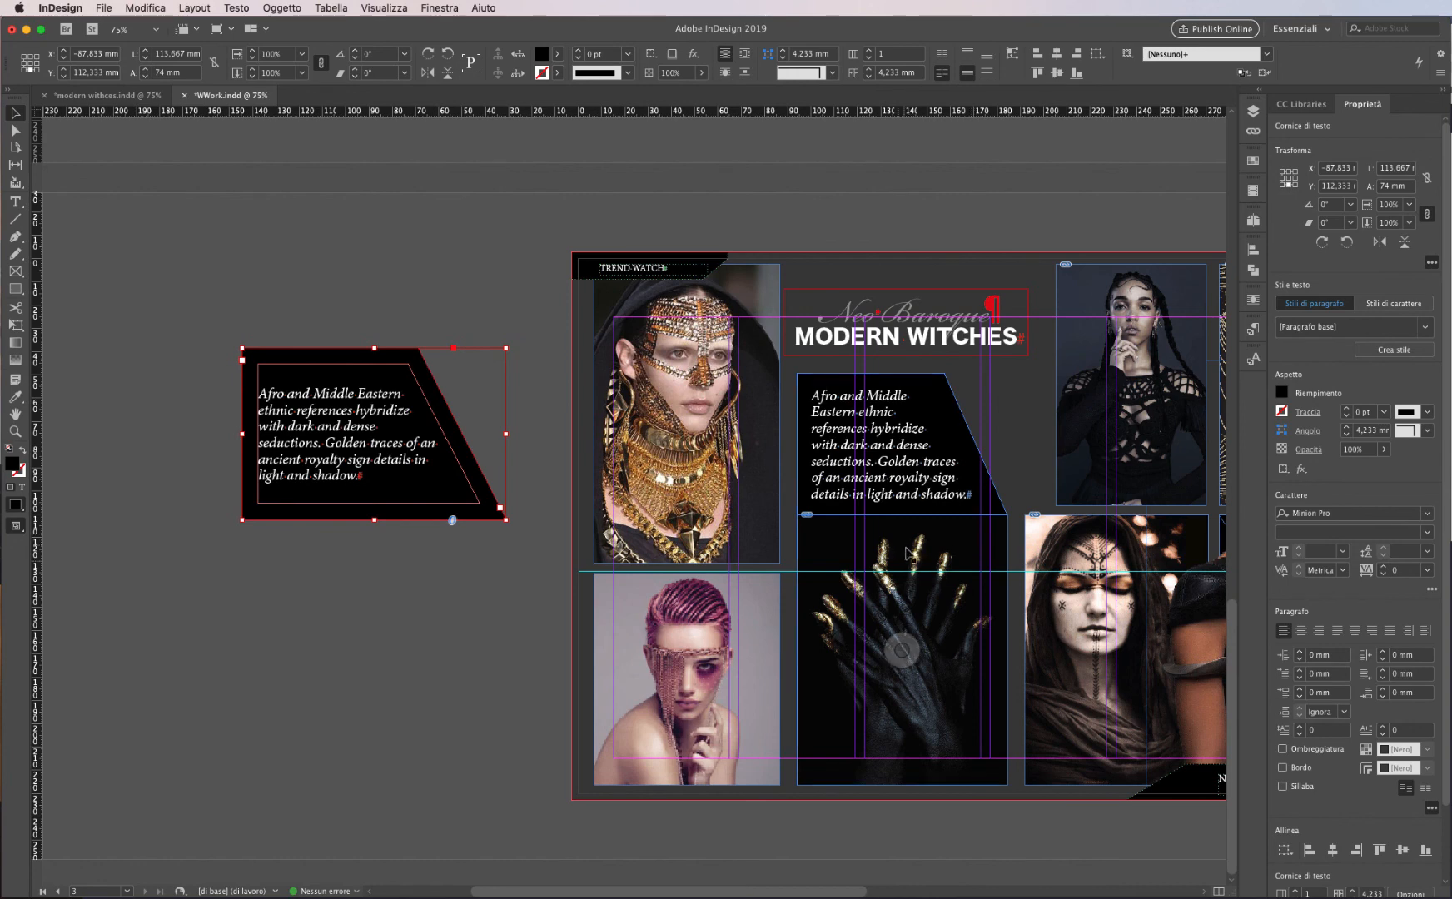
{"action": "left_click", "coordinate": [513, 330]}
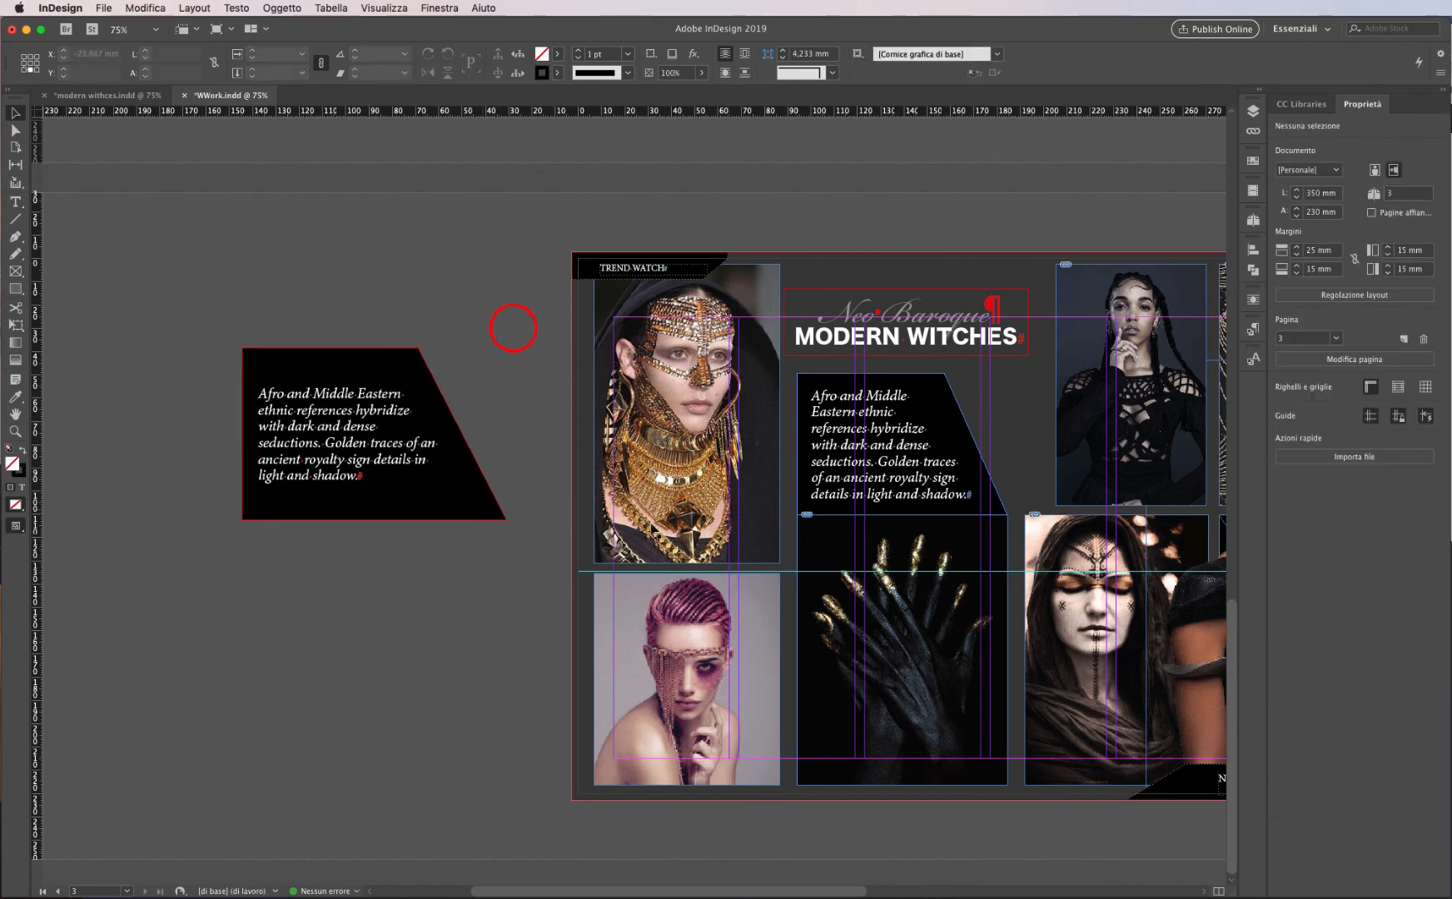
Step: Shorten the gold-masked portrait's frame slightly at its bottom edge, and move the braided woman's cutout about 2.5 mm to the left
{"action": "scroll", "coordinate": [517, 320], "scroll_direction": "right", "scroll_amount": 5}
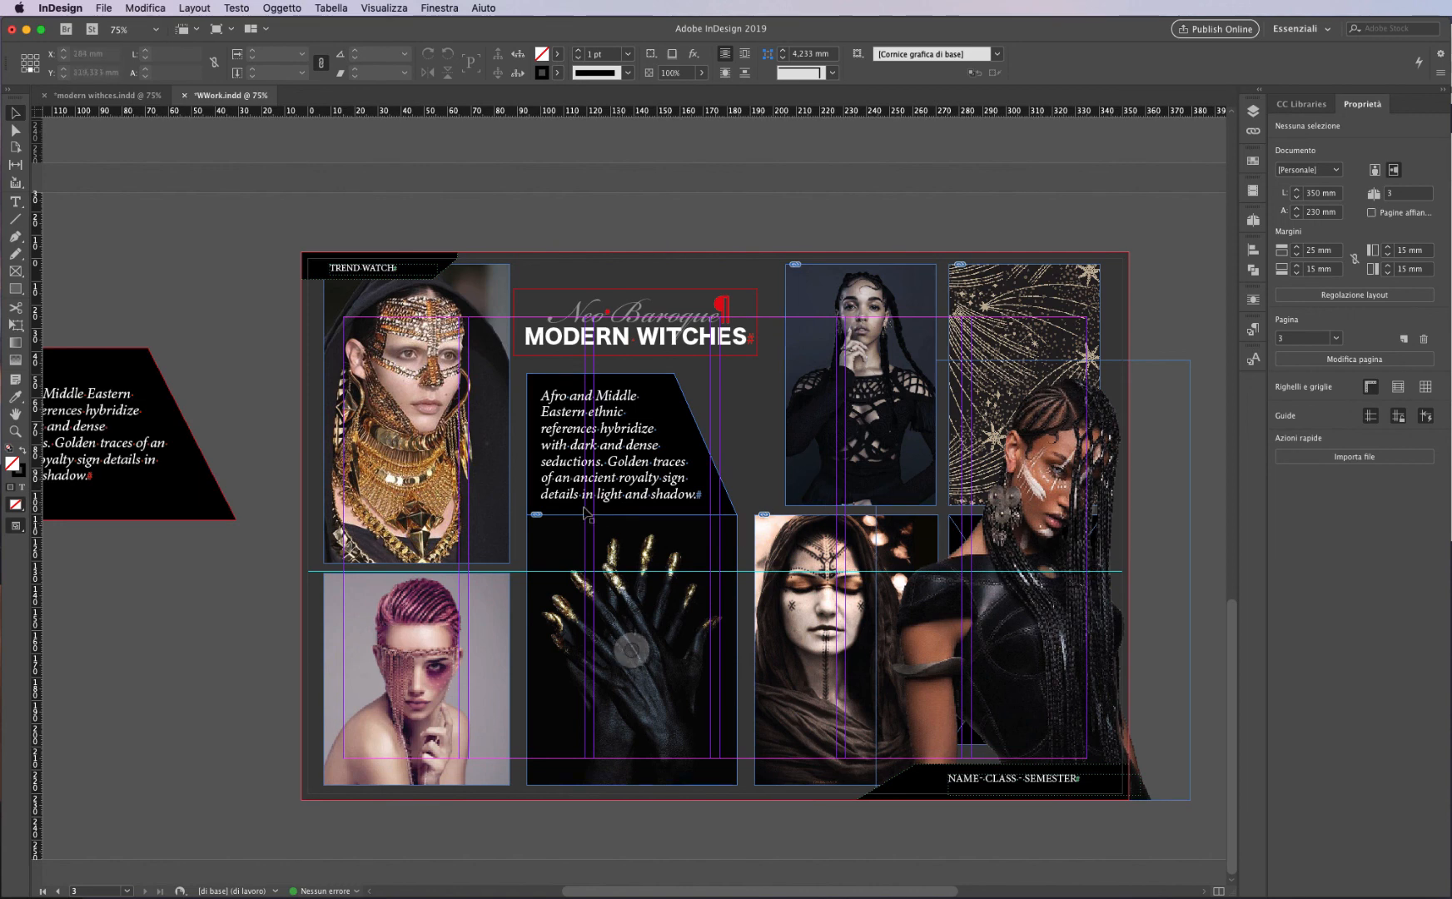
{"action": "left_click", "coordinate": [496, 541]}
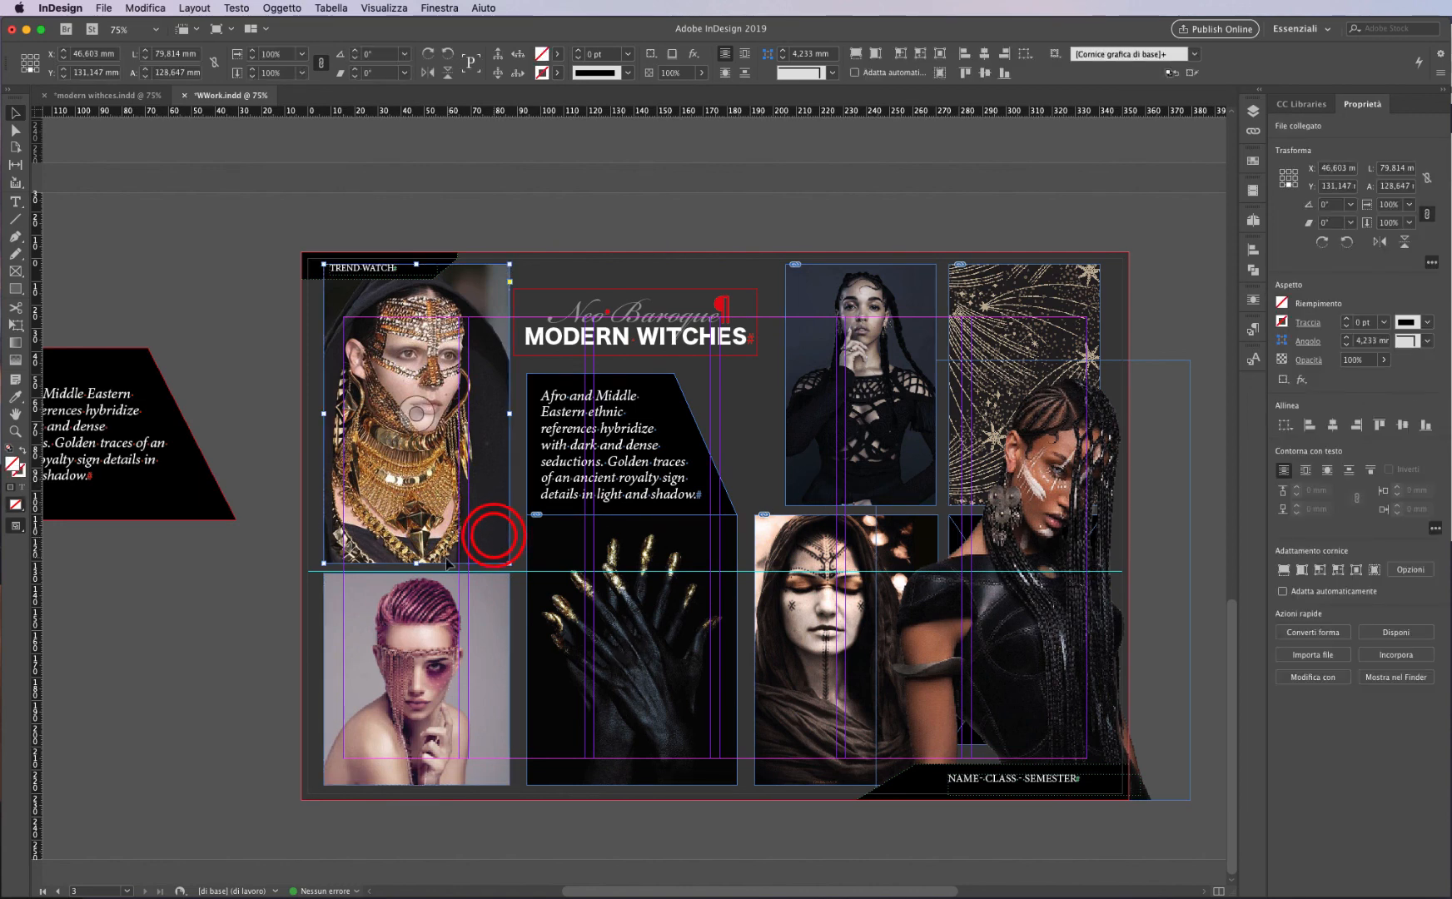
{"action": "left_click", "coordinate": [1062, 422]}
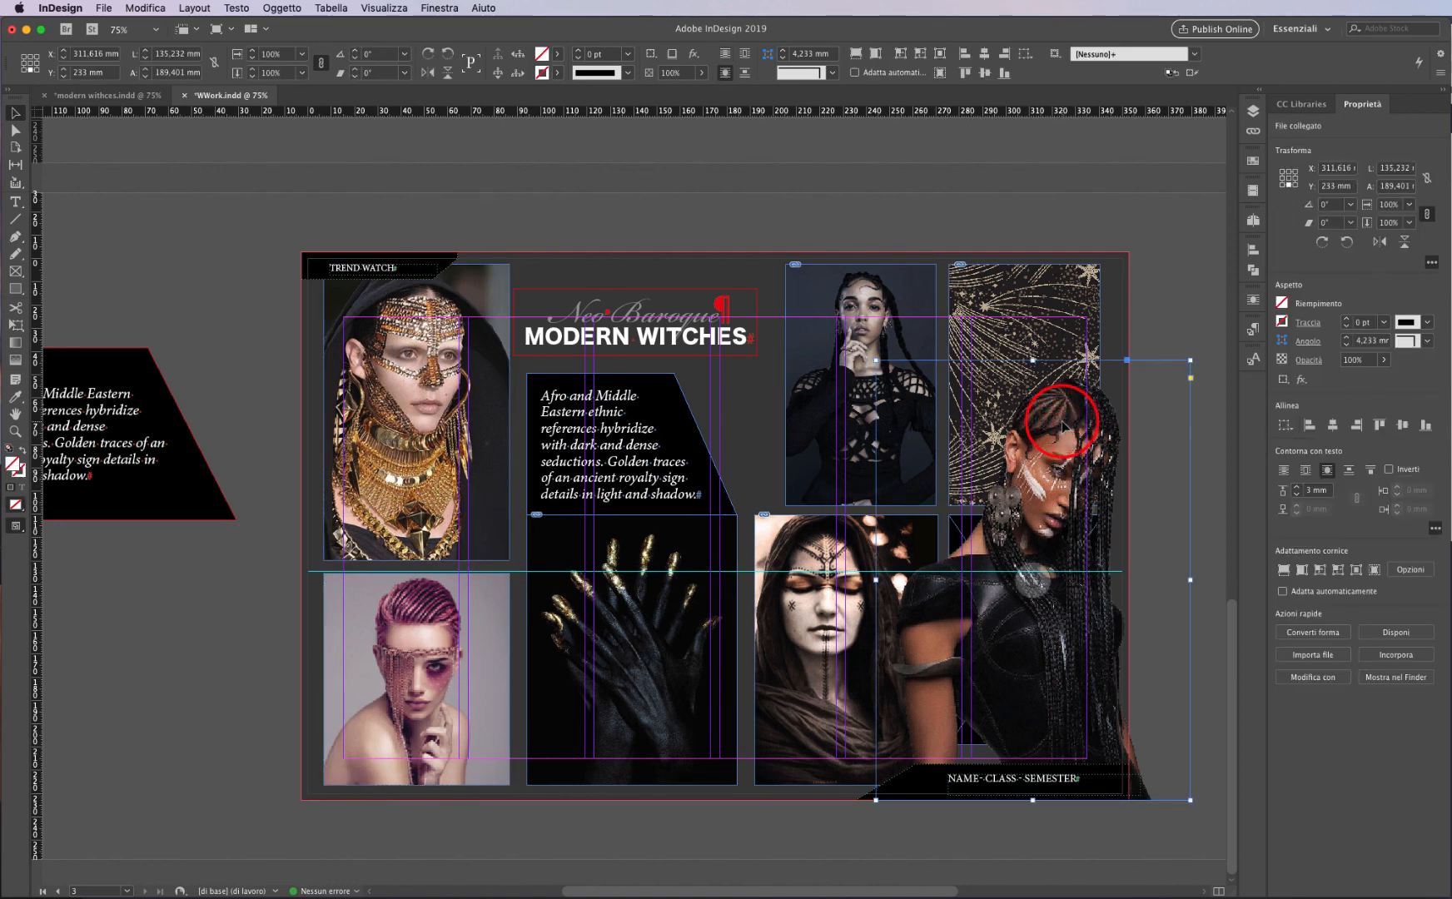
{"action": "key", "text": "shift+Left"}
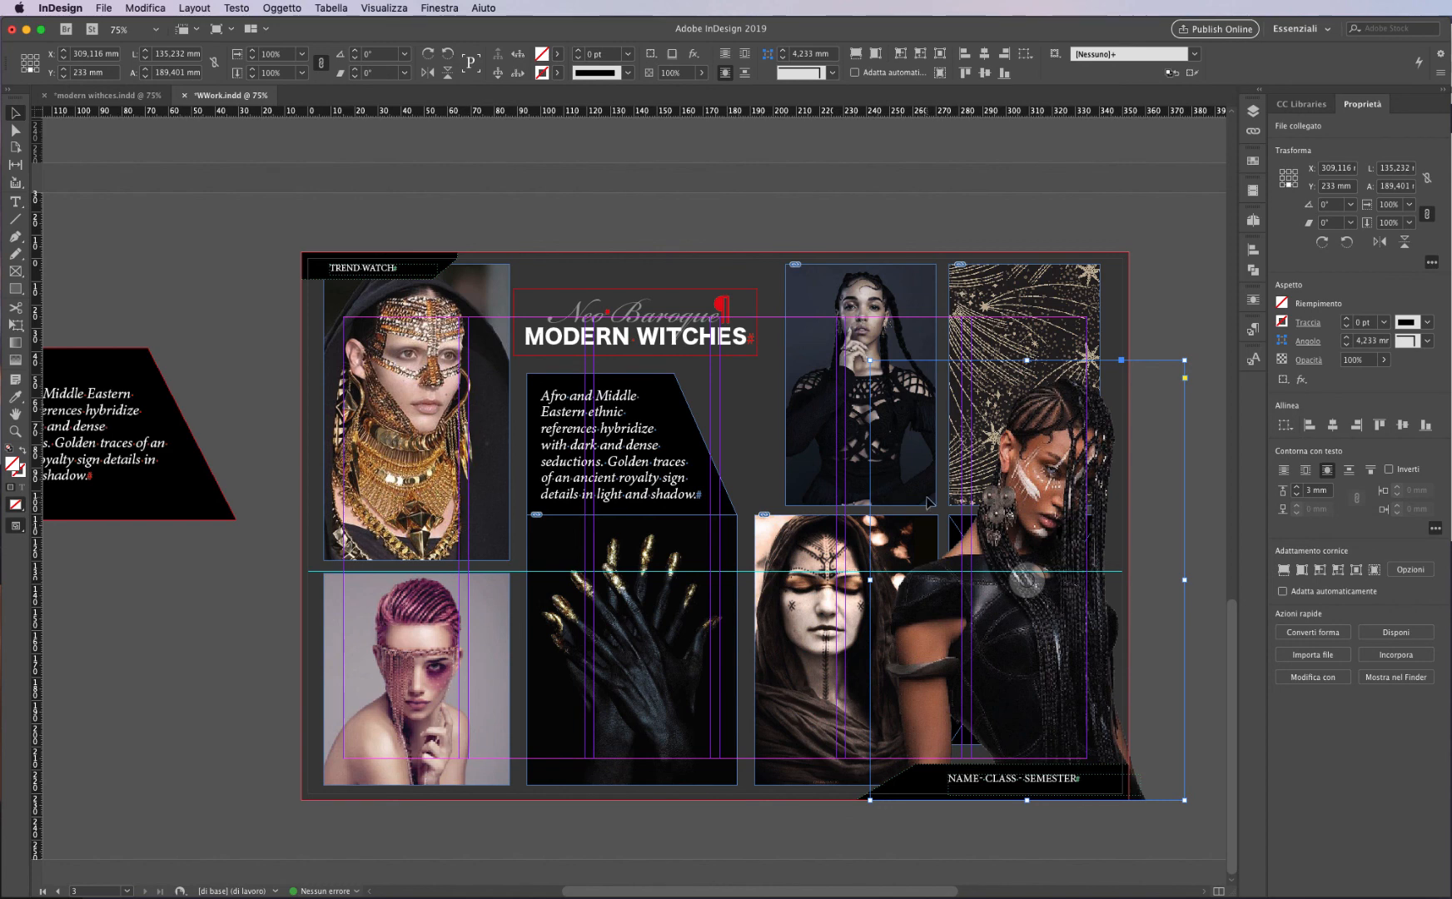
Step: Move the "Neo Baroque MODERN WITCHES" title frame up by about 3 mm
{"action": "left_click", "coordinate": [673, 341]}
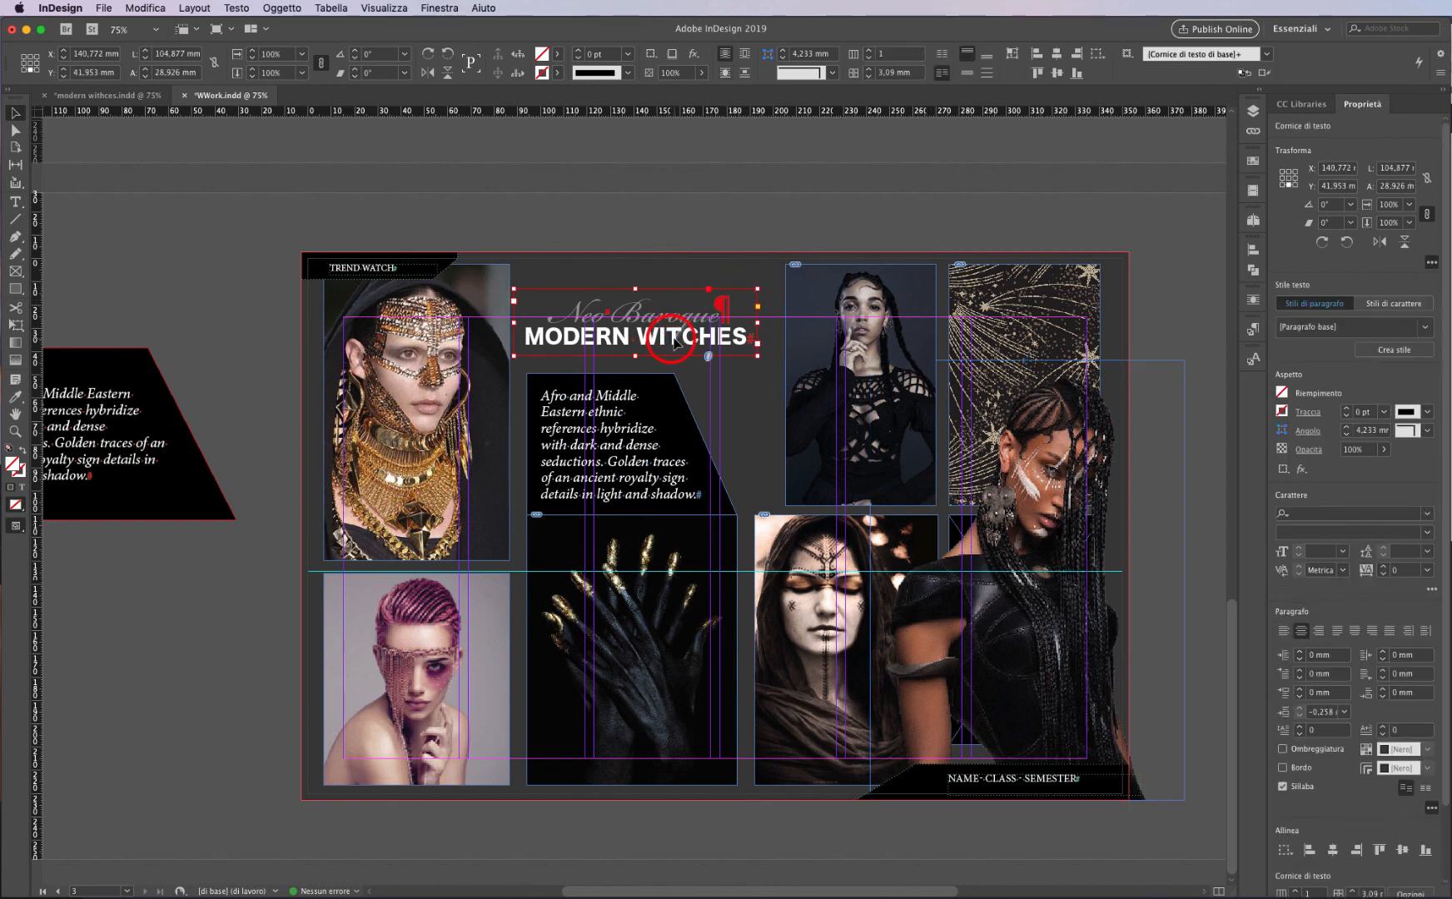
{"action": "key", "text": "Up"}
{"action": "key", "text": "Up"}
{"action": "key", "text": "Up"}
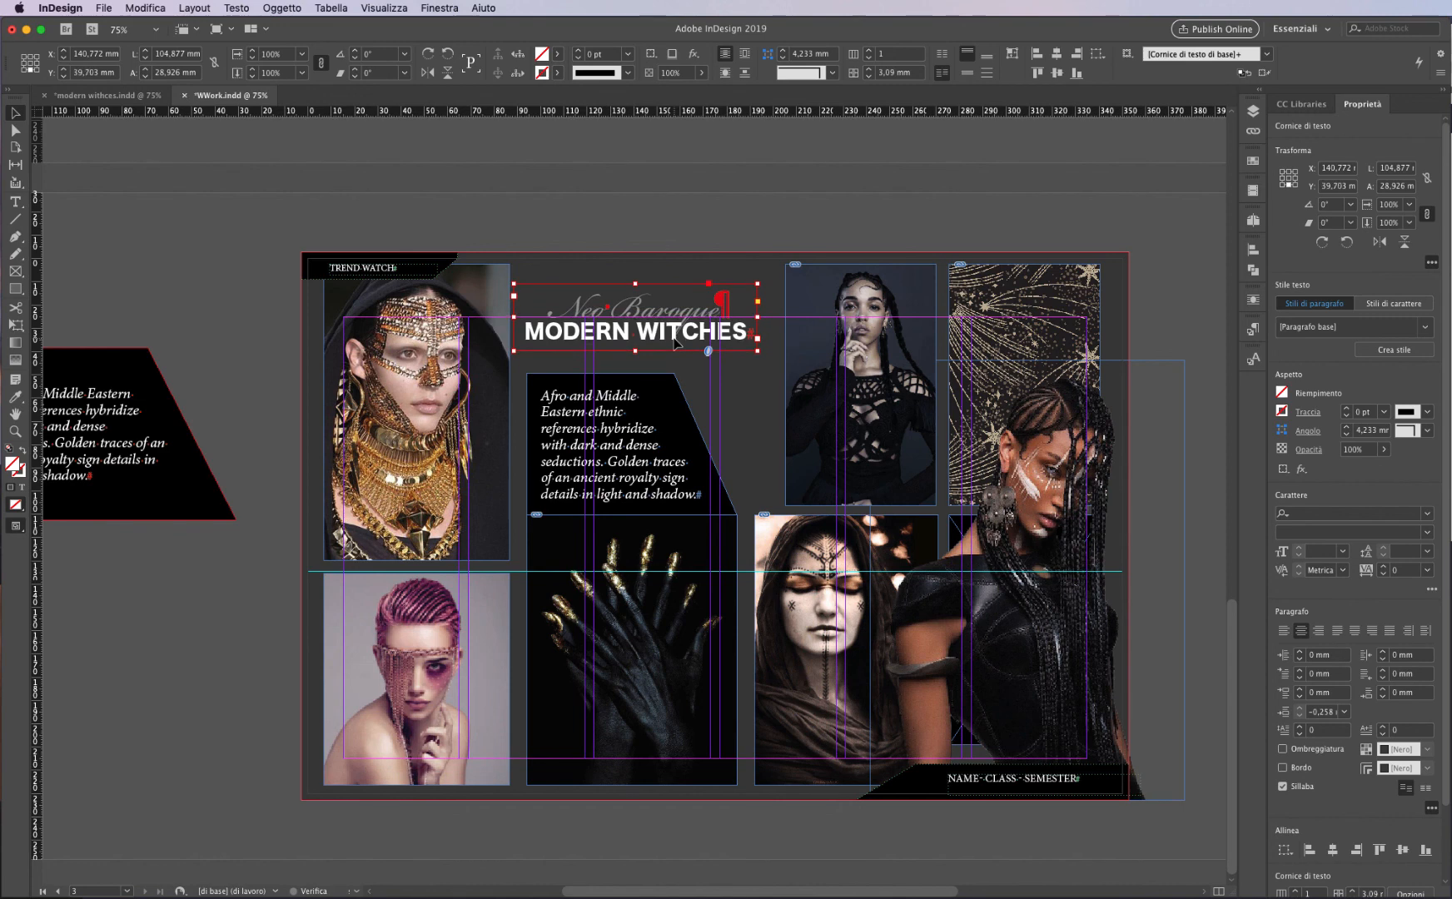
{"action": "left_click", "coordinate": [679, 204]}
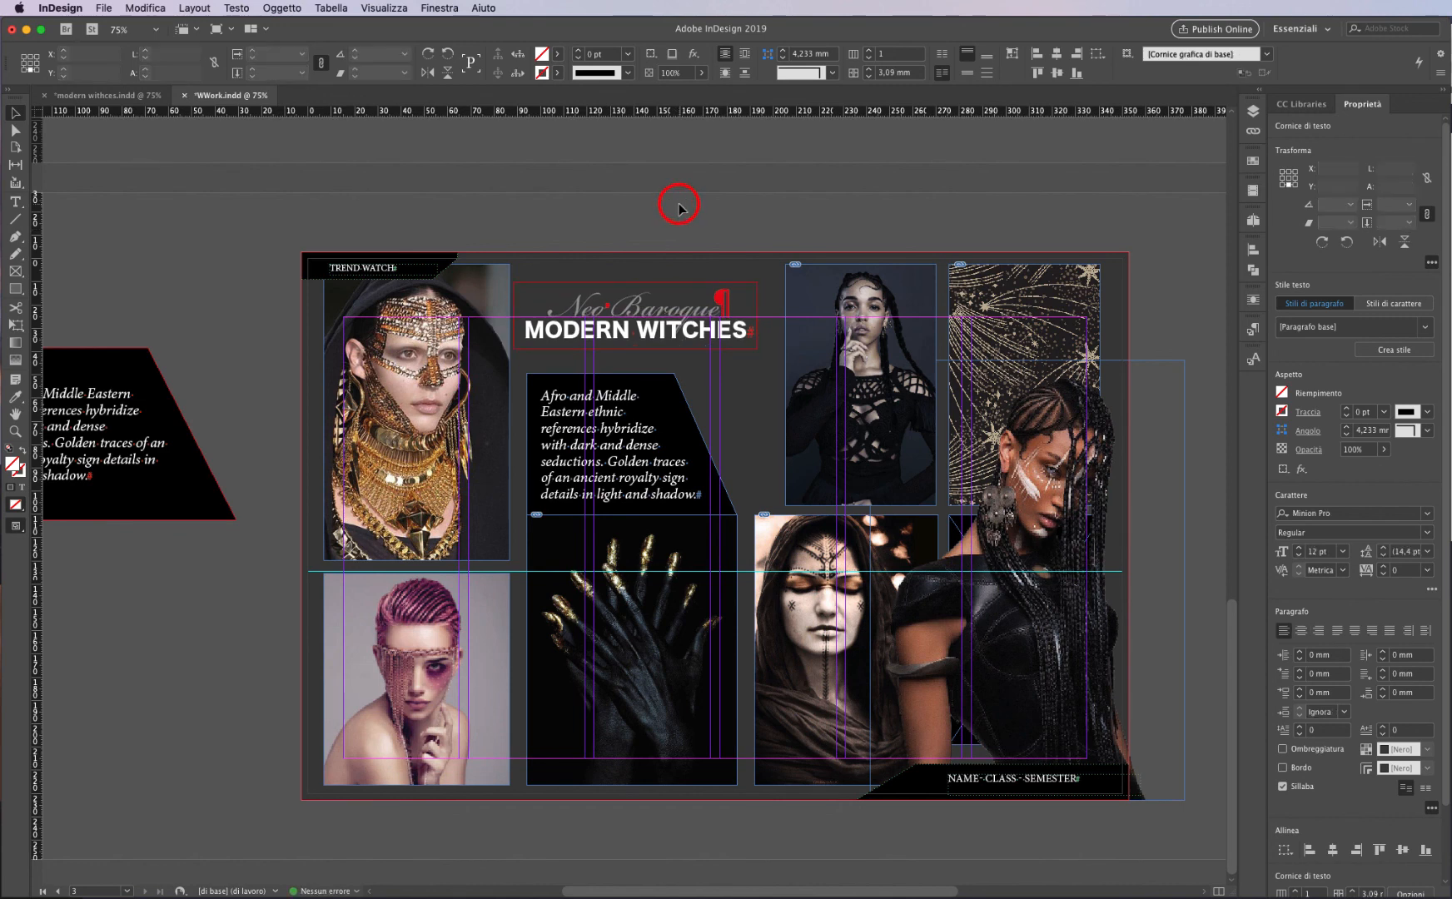